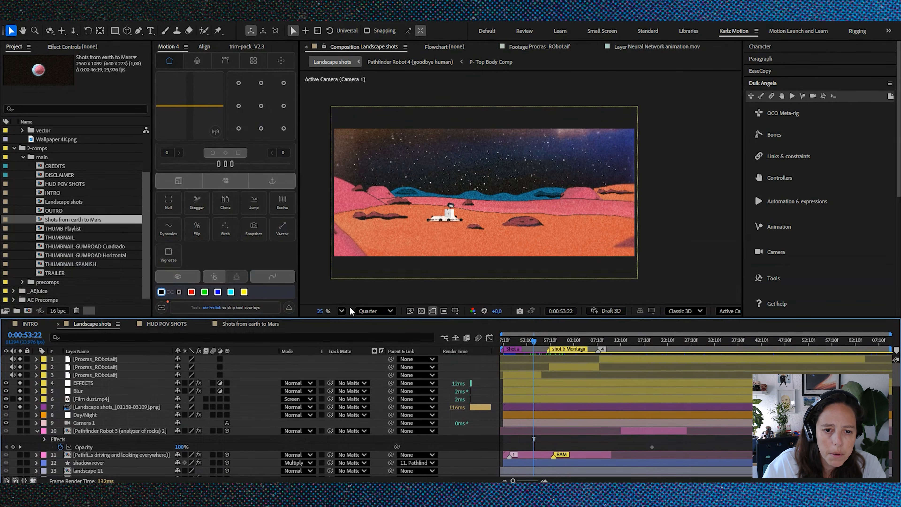
Step: Fit the Landscape shots view to the viewer, and scrub the HUD POV SHOTS composition to 0:00:21:14
click(341, 311)
click(363, 135)
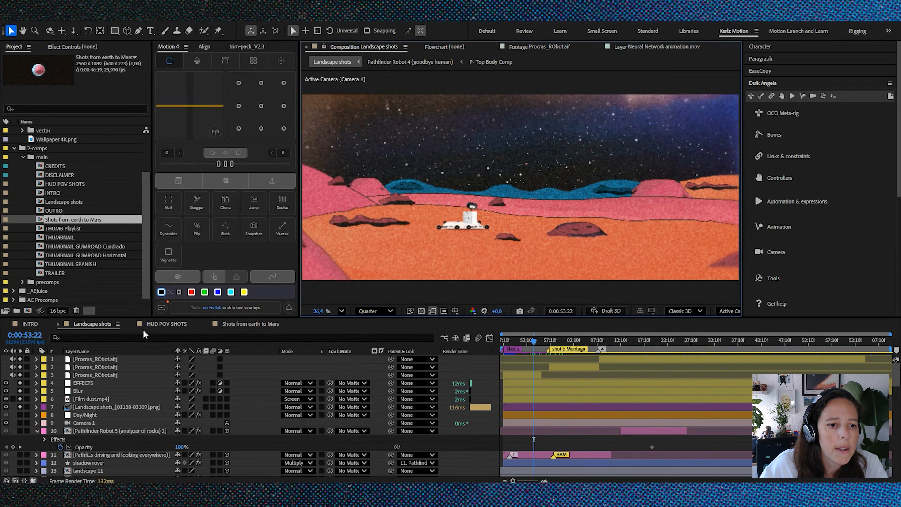
click(169, 325)
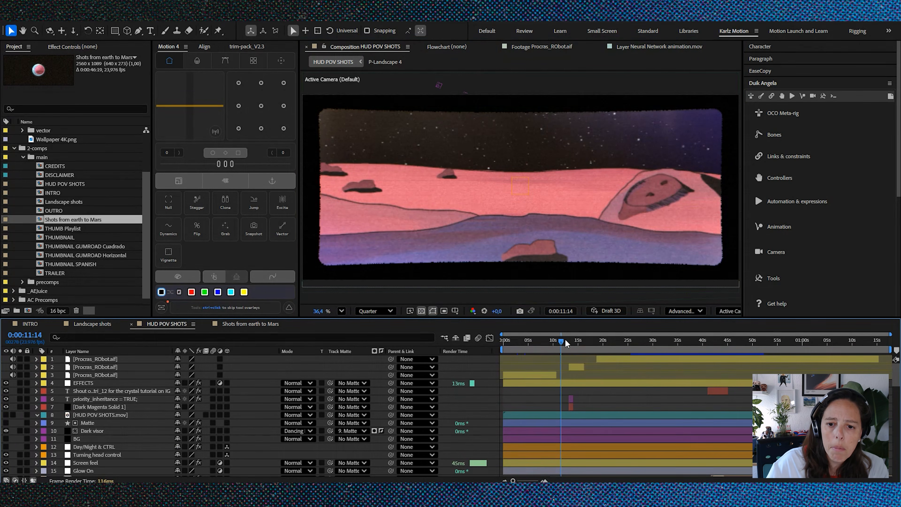
drag(564, 340, 613, 358)
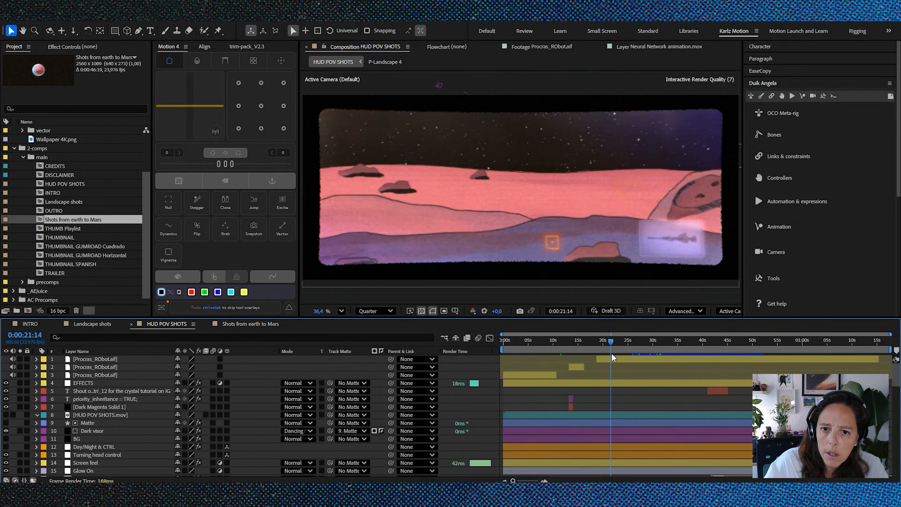
Step: Review the Shots from earth to Mars, Landscape shots and HUD POV SHOTS compositions, ending on Shots from earth to Mars
click(267, 323)
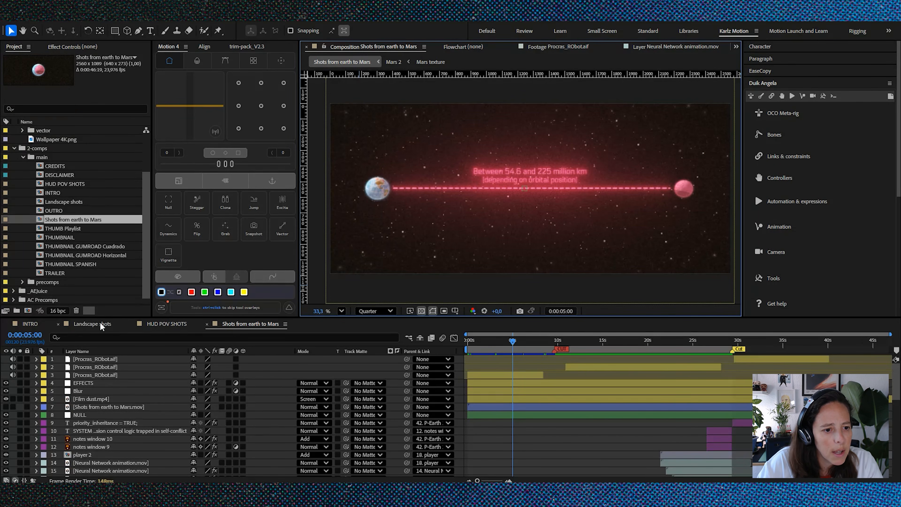
click(106, 323)
click(173, 323)
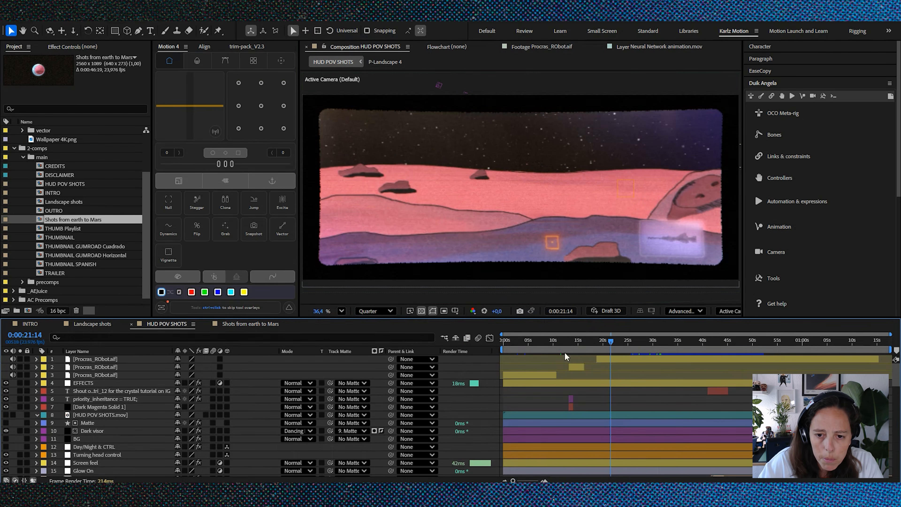
click(266, 321)
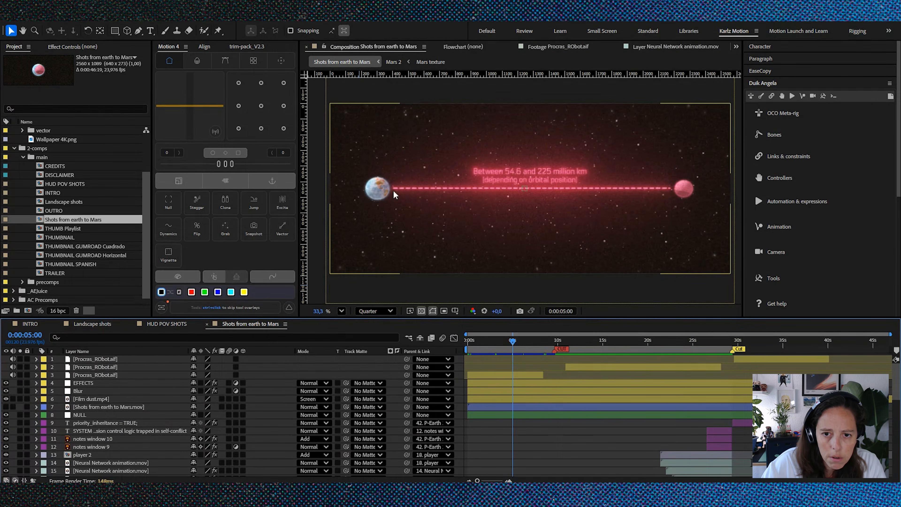
Step: Switch to Premiere and scrub the English Version sequence from 00:00:55:15 to 00:01:39:02 to examine how the composition clips are ordered
key(alt+Tab)
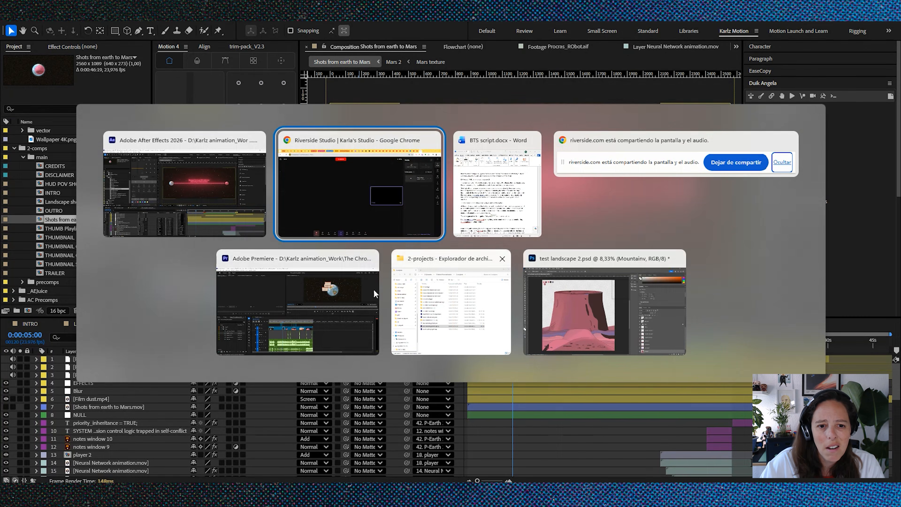
click(306, 299)
scroll(369, 330, up, 6)
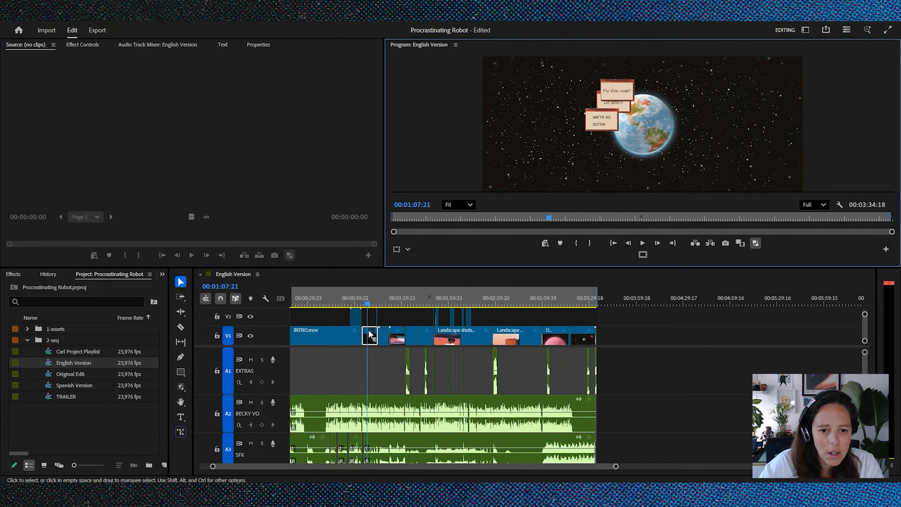
scroll(369, 333, up, 3)
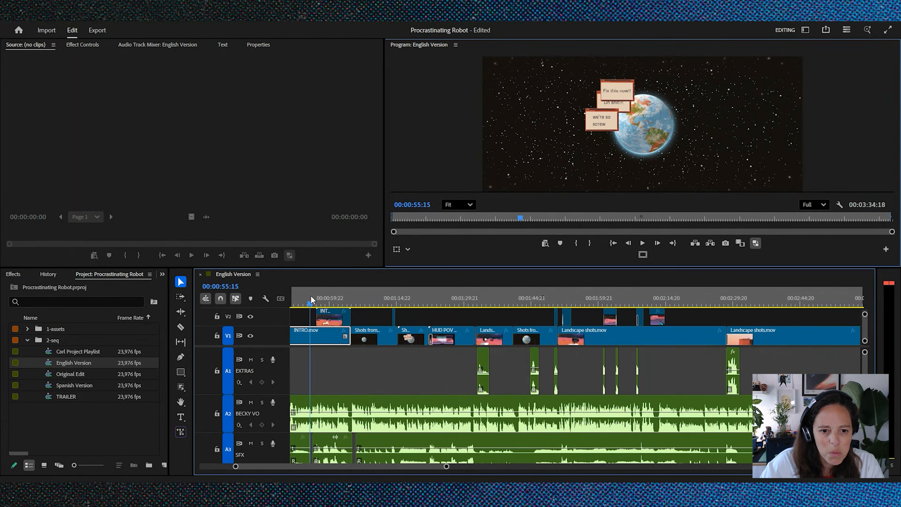
click(310, 304)
drag(310, 304, 358, 306)
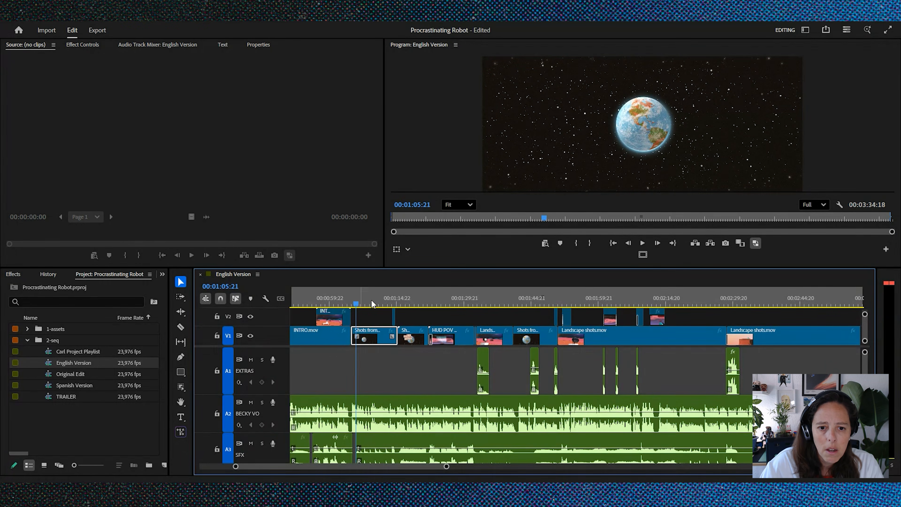
drag(417, 303, 507, 306)
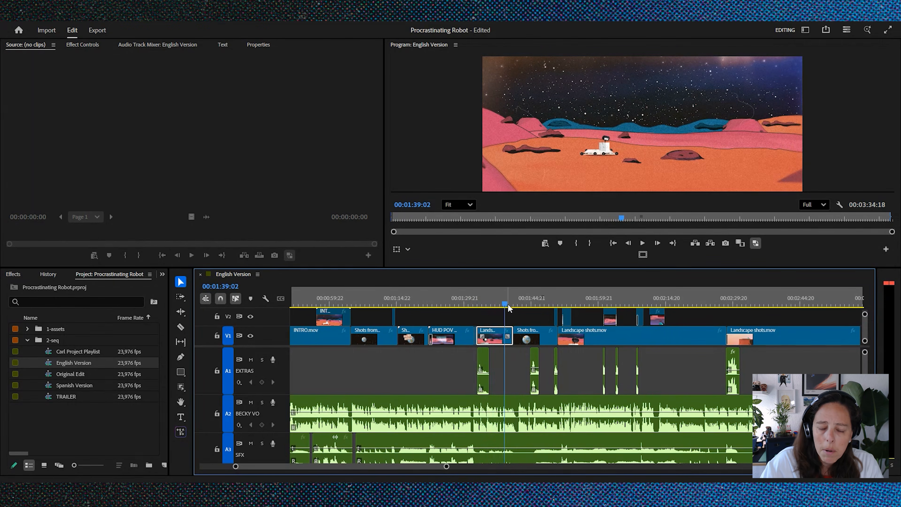
scroll(660, 339, down, 4)
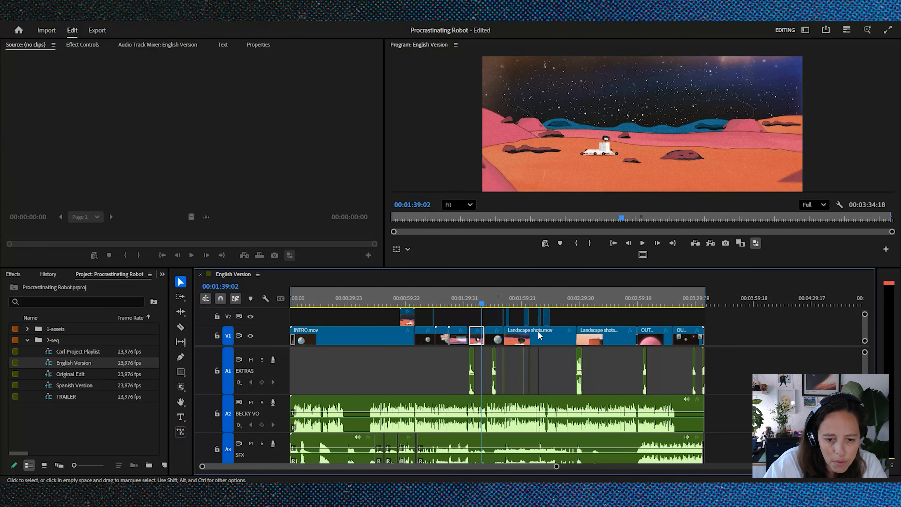
Step: Switch to After Effects and examine the INTRO composition's jump from Earth to Mars, stopping at 0:00:15:21
key(alt+Tab)
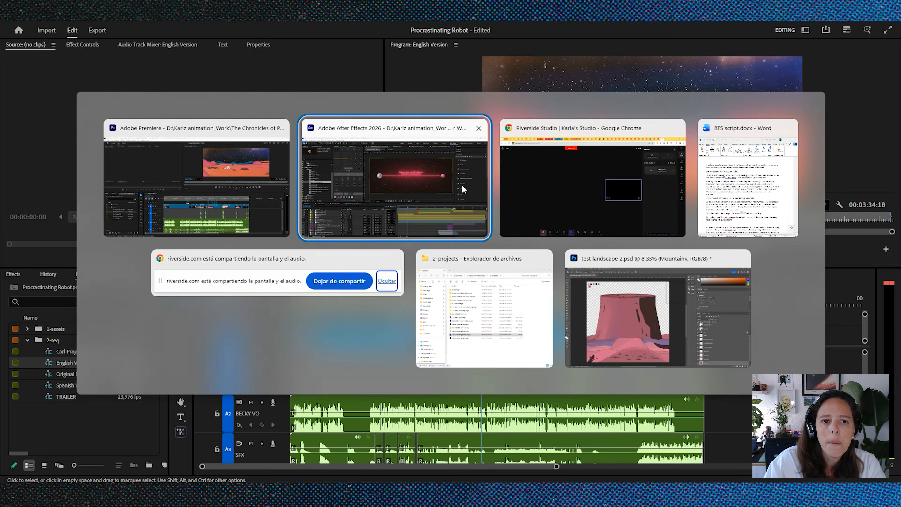
click(439, 178)
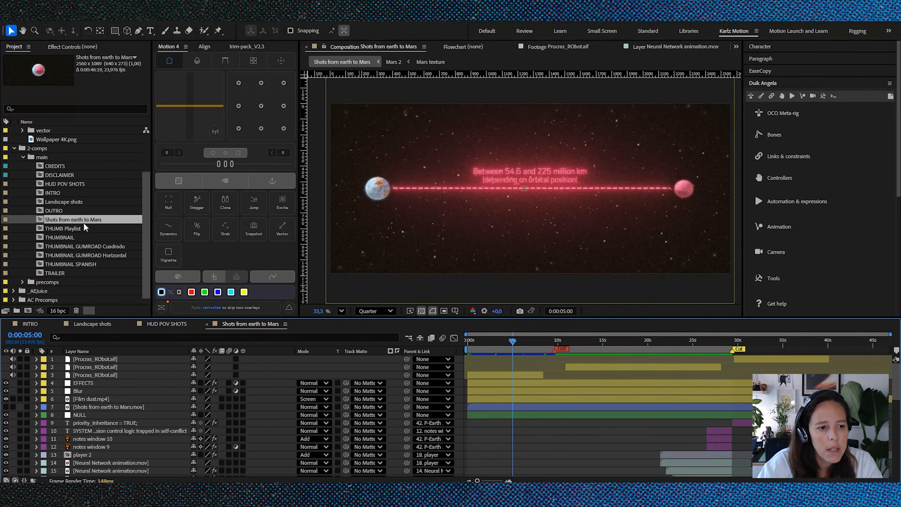
click(32, 324)
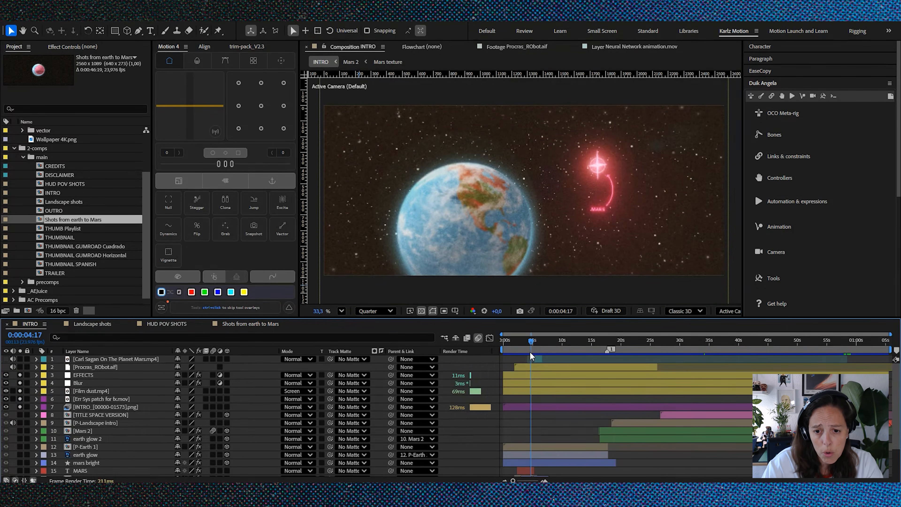
mouse_move(532, 342)
mouse_down()
mouse_move(513, 346)
mouse_move(598, 357)
mouse_move(593, 340)
mouse_up()
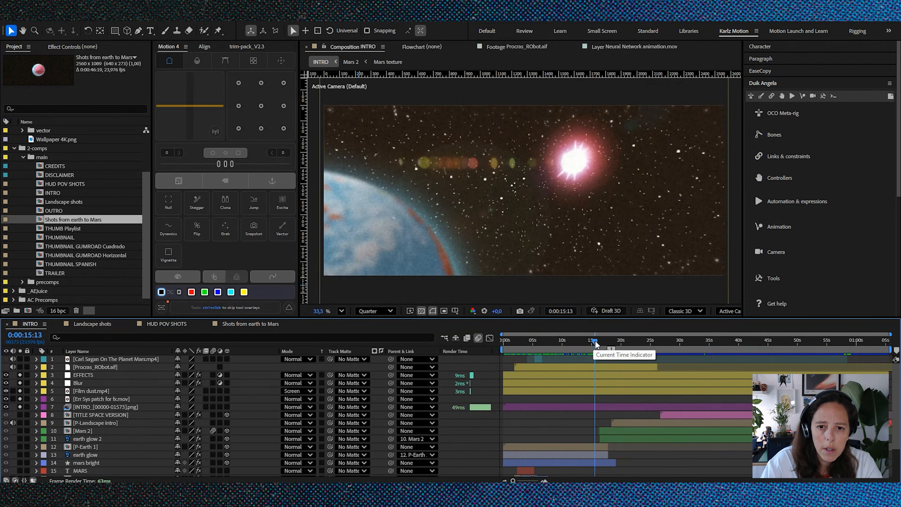
drag(595, 345, 593, 344)
key(space)
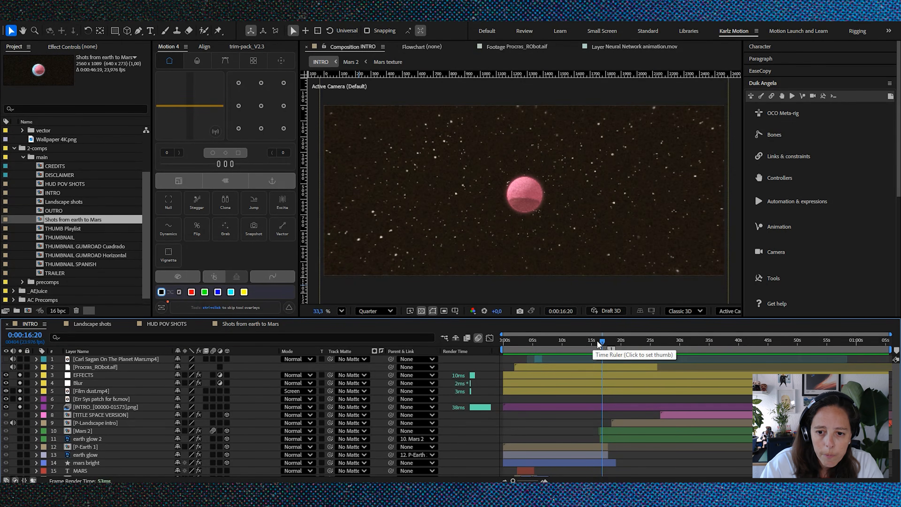
click(594, 341)
drag(594, 341, 597, 342)
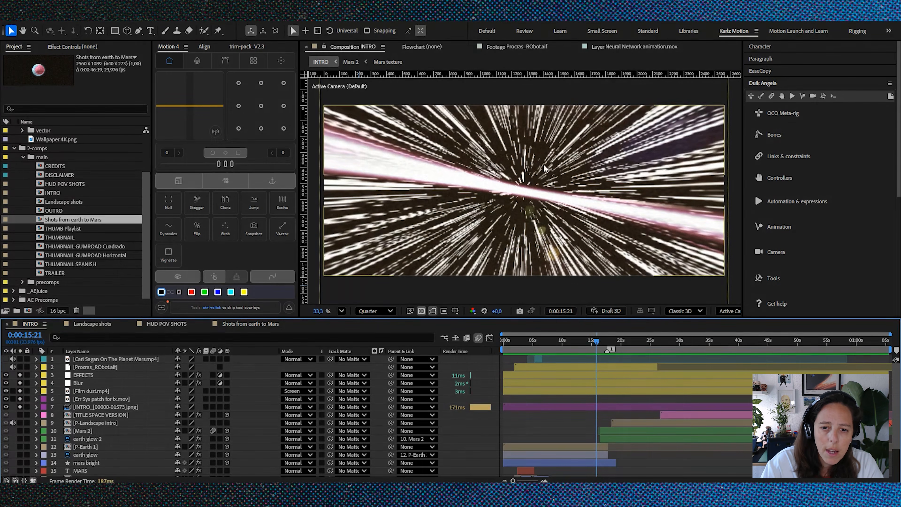
Step: Set the INTRO preview resolution to Full and scrub ahead to the rover landscape at 0:00:49:00
click(386, 313)
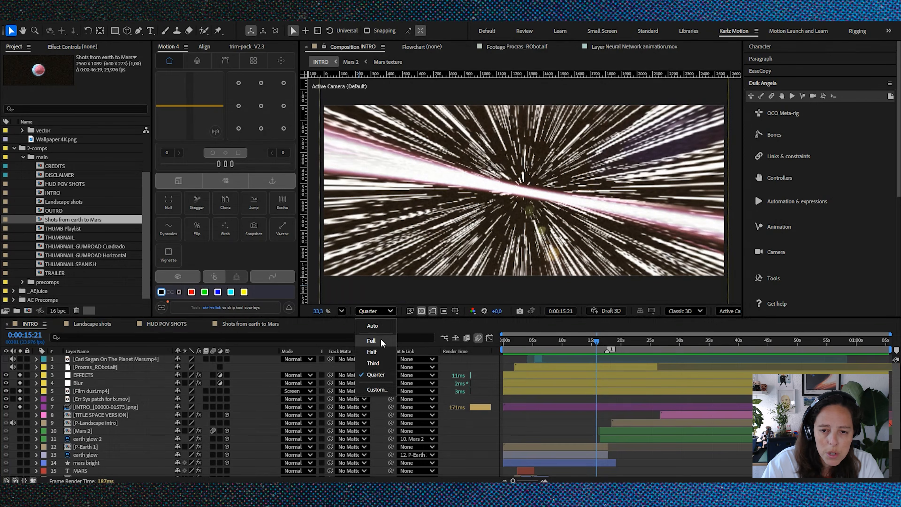
click(380, 340)
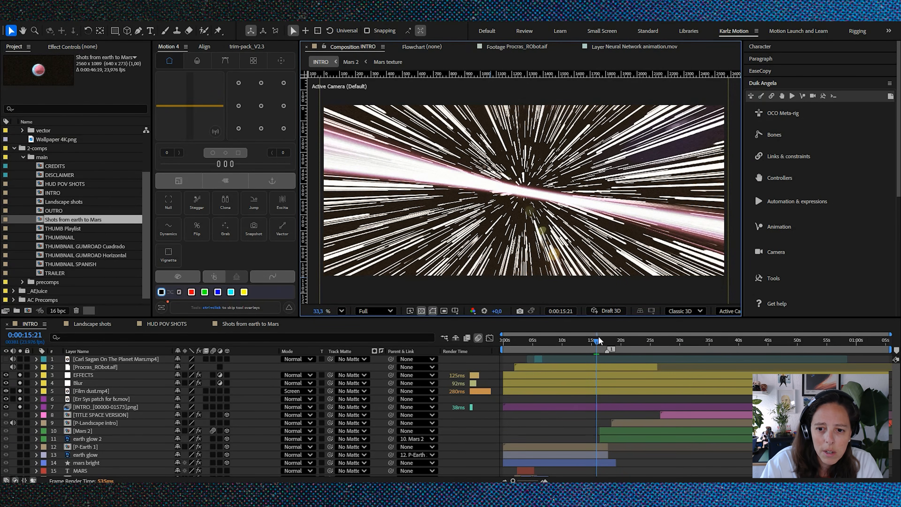
mouse_move(597, 344)
mouse_down()
mouse_move(743, 374)
mouse_move(791, 371)
mouse_up()
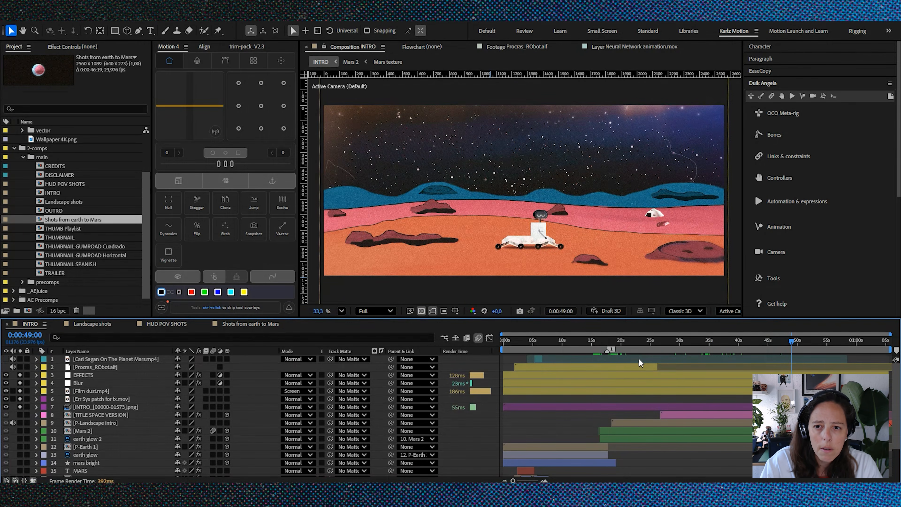
Step: Switch to Premiere and scrub the English Version sequence through to the closing credits at 00:03:23:18
key(alt+Tab)
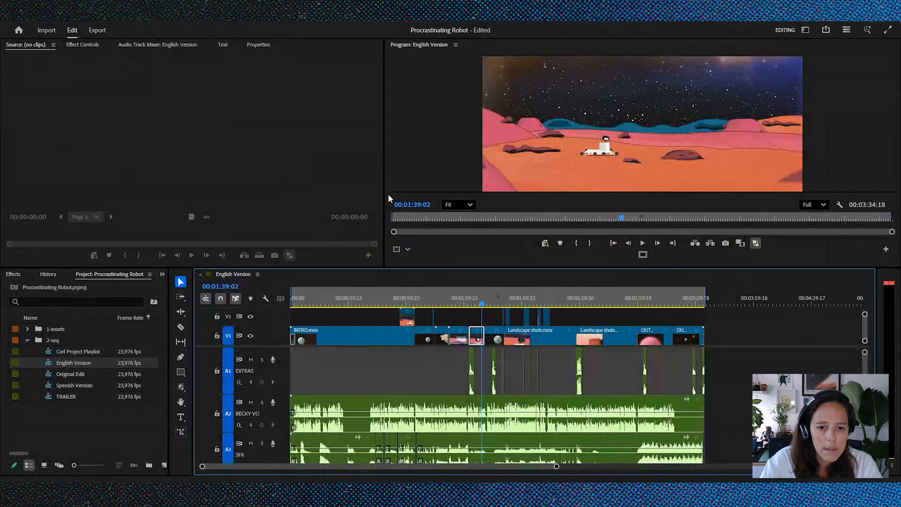
drag(392, 303, 686, 314)
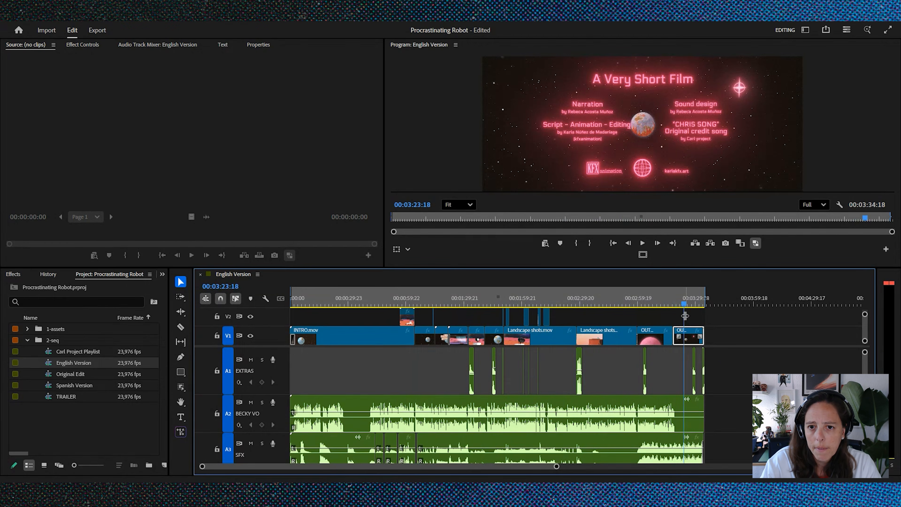
Step: Switch to After Effects and review the Landscape shots composition, plus HUD POV SHOTS up to 0:00:26:18
key(alt+Tab)
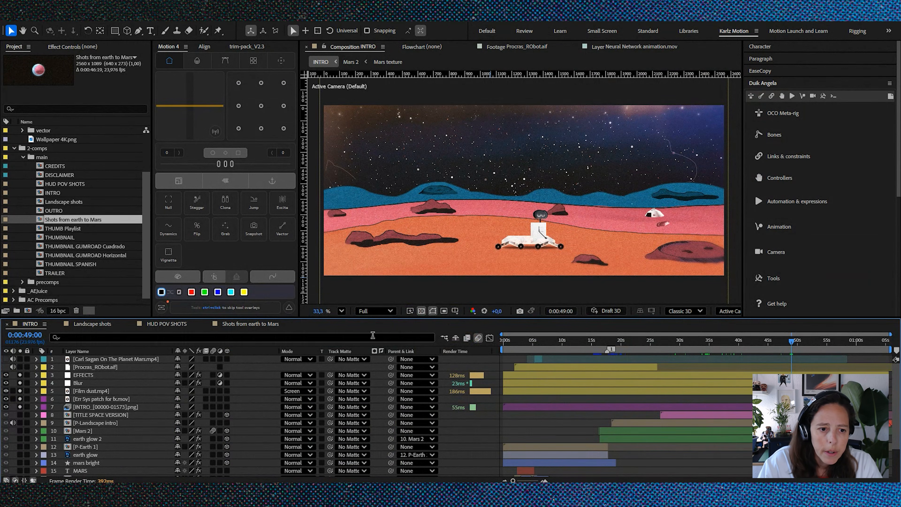
click(81, 324)
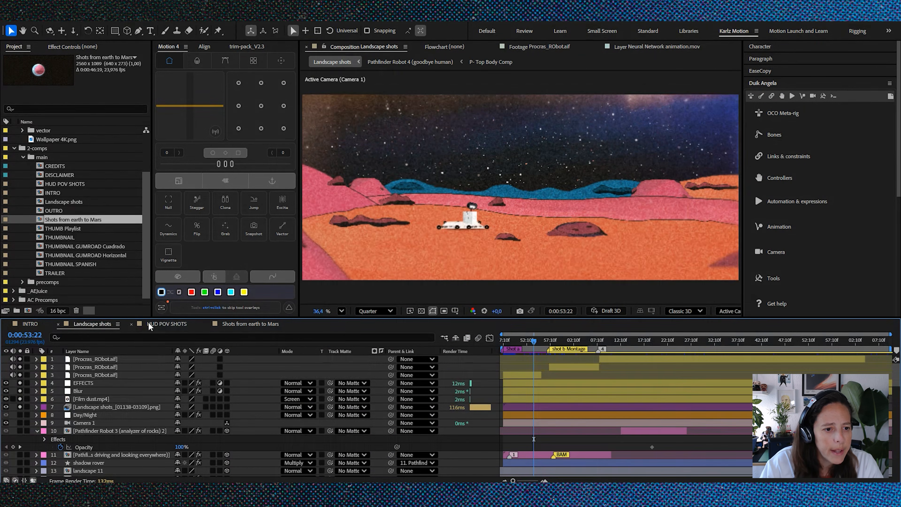
drag(537, 342, 532, 342)
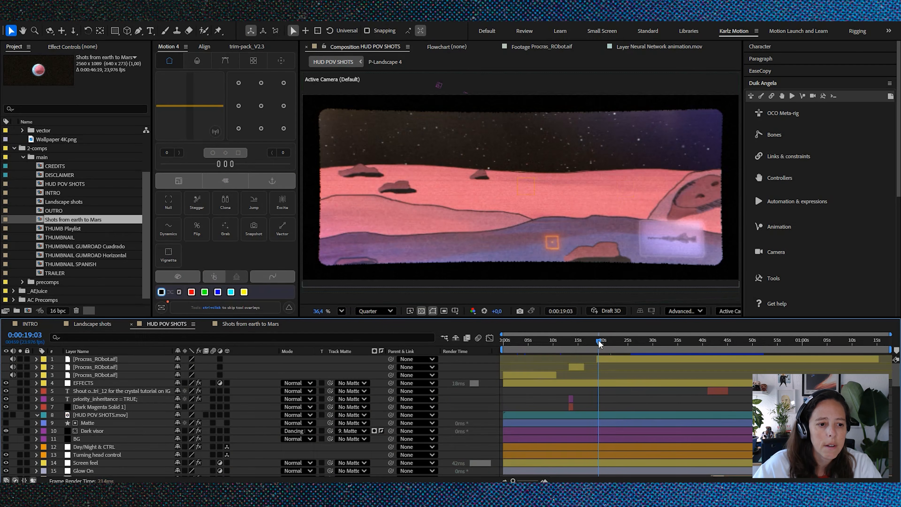
drag(598, 344, 637, 356)
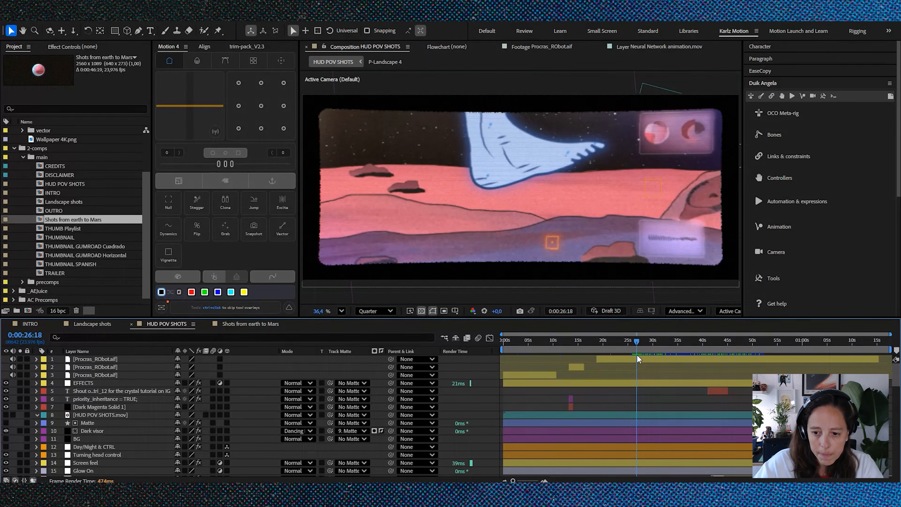
Step: Switch to Photoshop and examine the layered mountain illustration in test landscape 2.psd
key(alt+Tab)
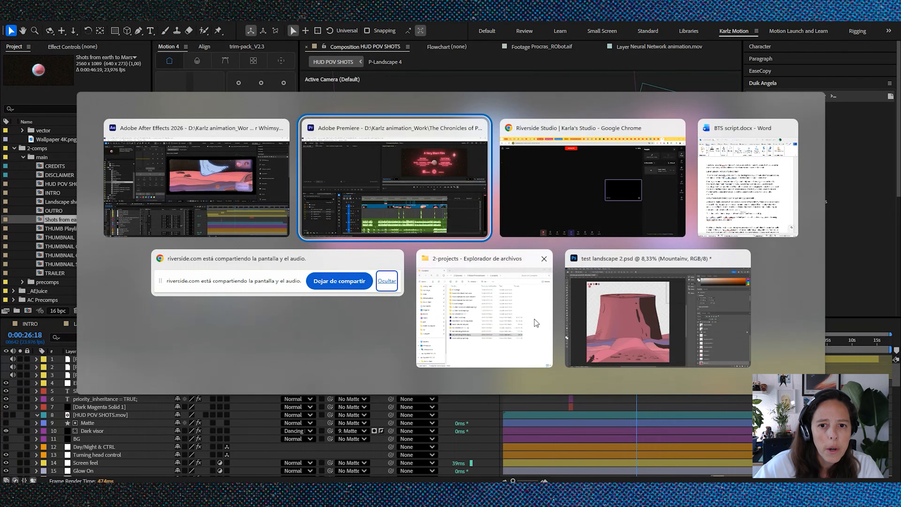
click(655, 289)
click(654, 287)
scroll(254, 271, down, 2)
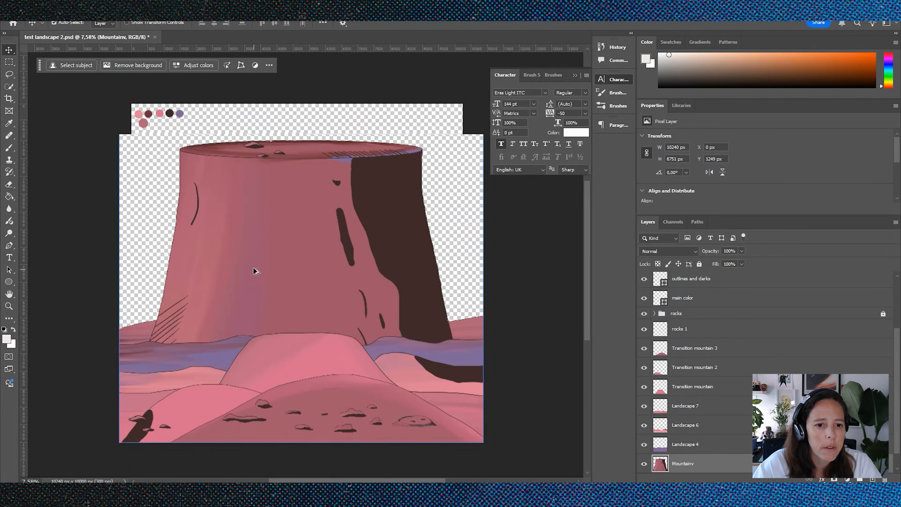
scroll(350, 342, up, 2)
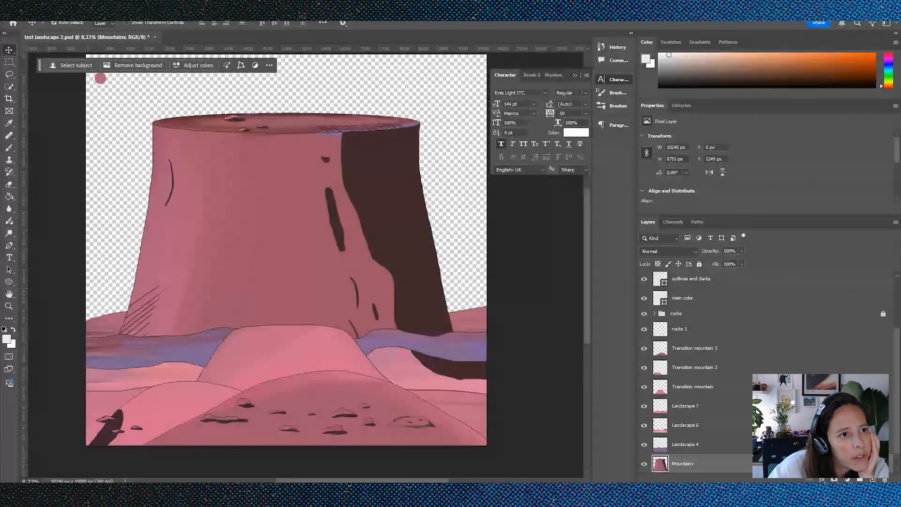
Step: Check the landscape illustration's canvas dimensions in pixels without changing them
click(50, 11)
mouse_move(59, 35)
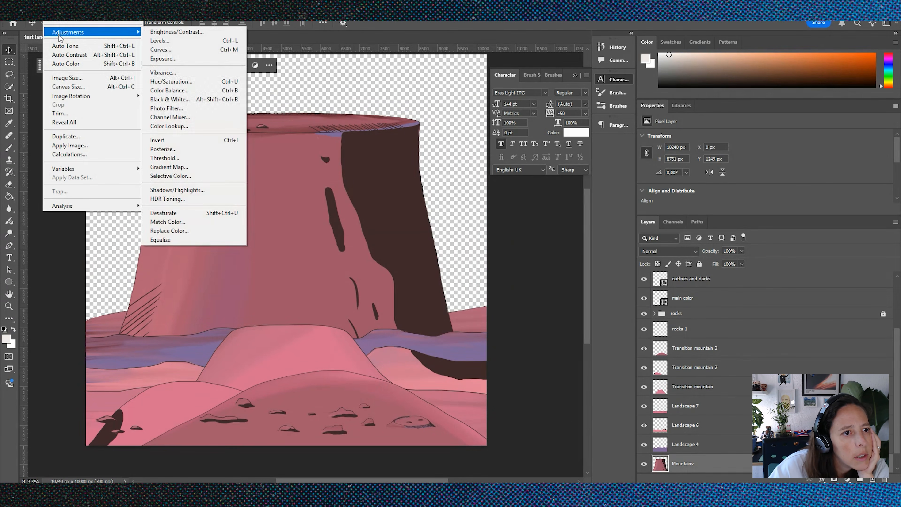
click(64, 87)
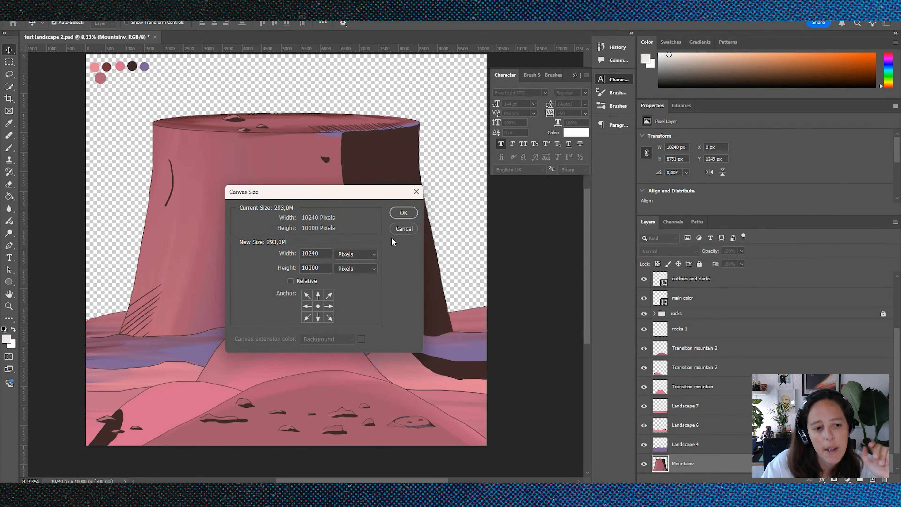
click(402, 229)
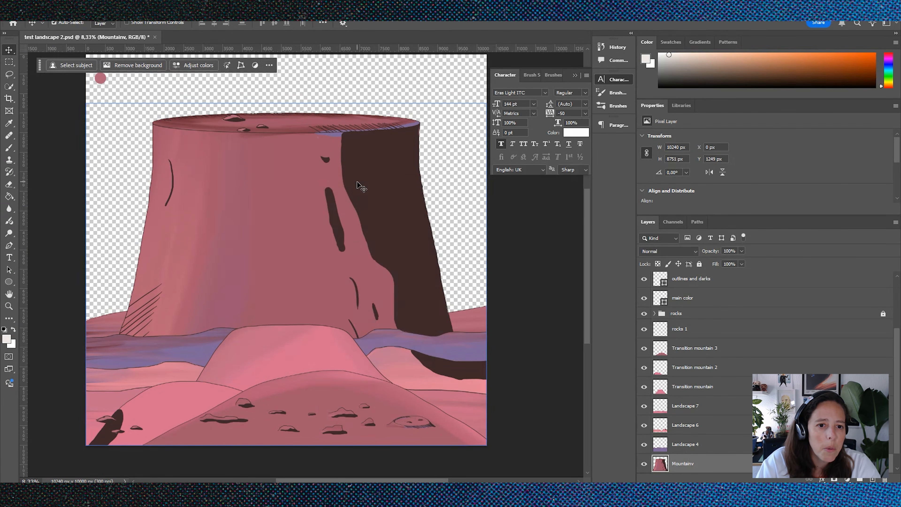
Step: Move the Mountainv layer slightly upward and raise the Transition mountain layer in front of it to show their separate artwork
drag(289, 188, 304, 141)
drag(282, 351, 292, 231)
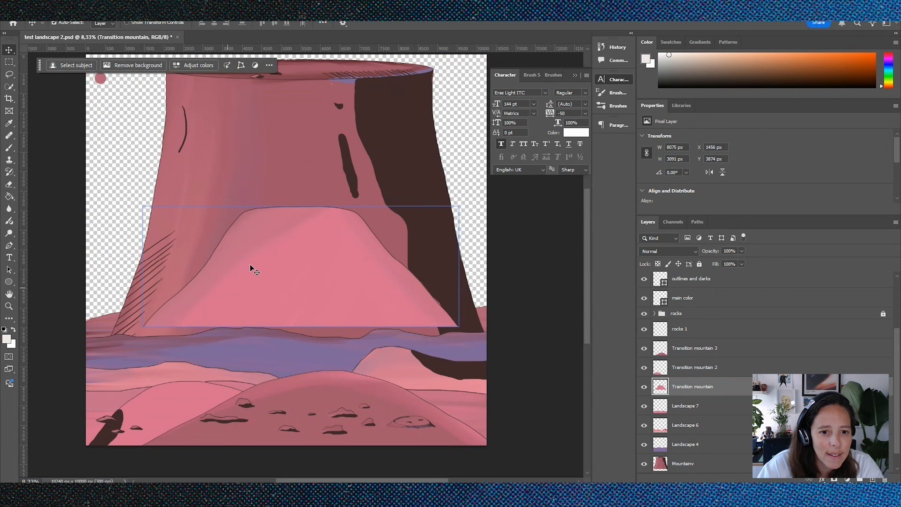
scroll(252, 268, up, 5)
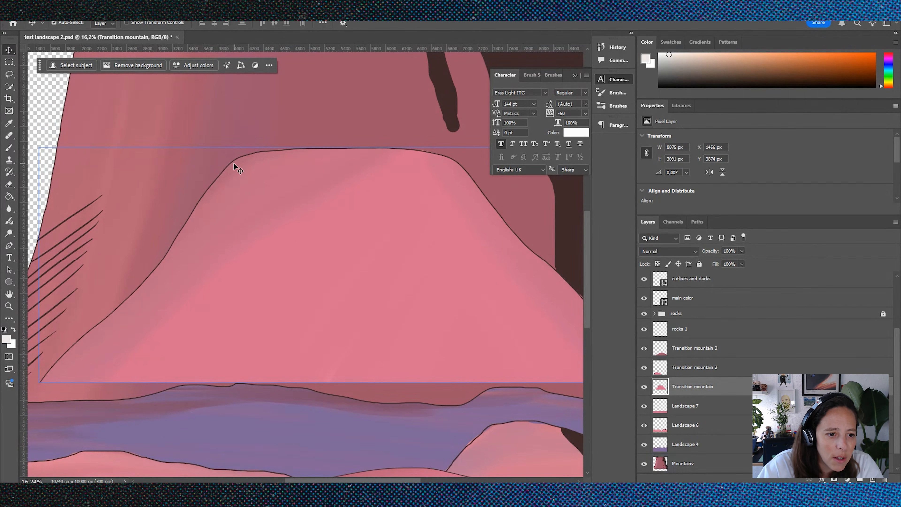
Step: Lower the Transition mountain layer to the big mountain's base and move the rocks 1 layer up into the empty area beside it
drag(364, 203, 304, 314)
scroll(337, 251, down, 4)
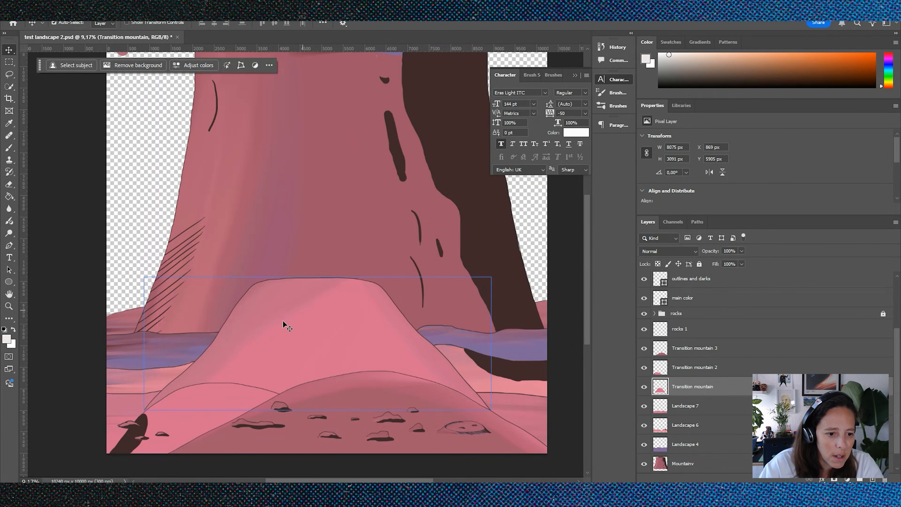
drag(130, 440, 139, 162)
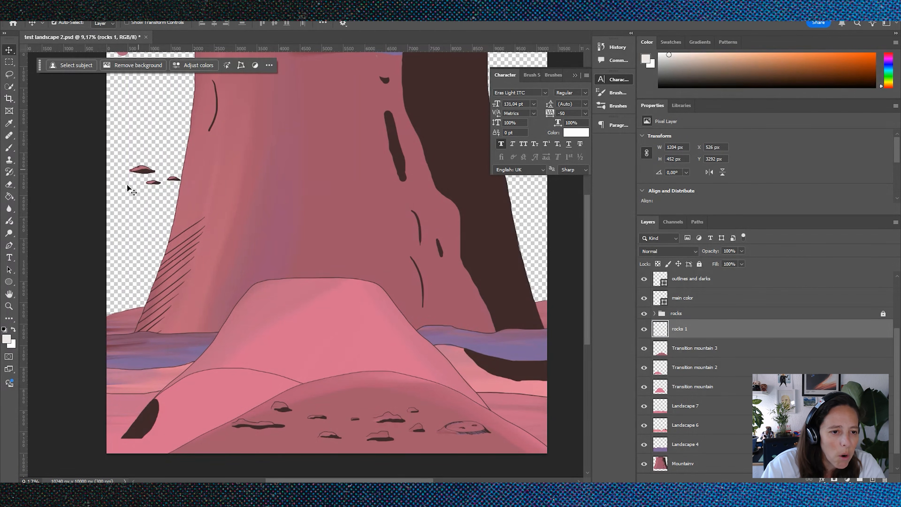
Step: Lift the Transition mountain 2 layer to expose its artwork, lower it near the mountain's base, and raise Transition mountain 3 slightly
drag(176, 405, 156, 234)
click(394, 120)
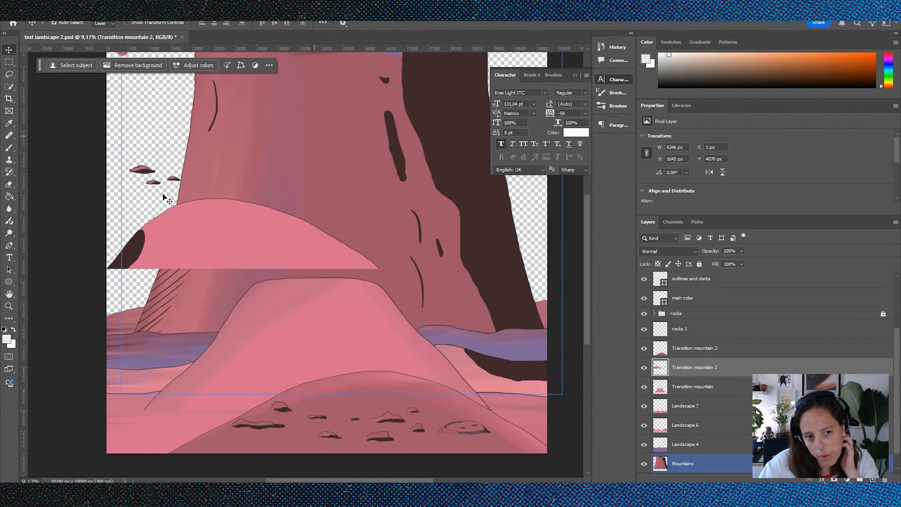
click(165, 213)
drag(189, 250, 195, 390)
drag(386, 441, 370, 390)
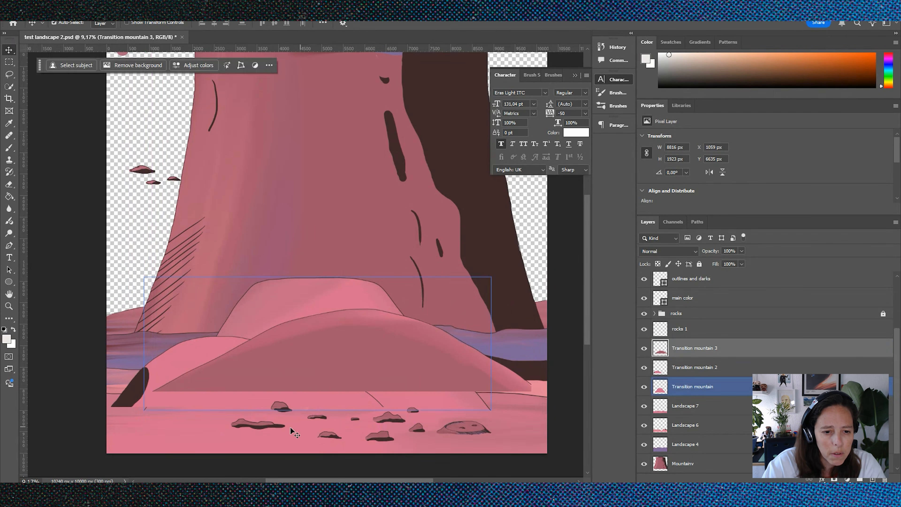
Step: Shift the Landscape 7, Landscape 6 and Landscape 4 strips upward to show each ground layer's separate artwork
drag(264, 427, 257, 236)
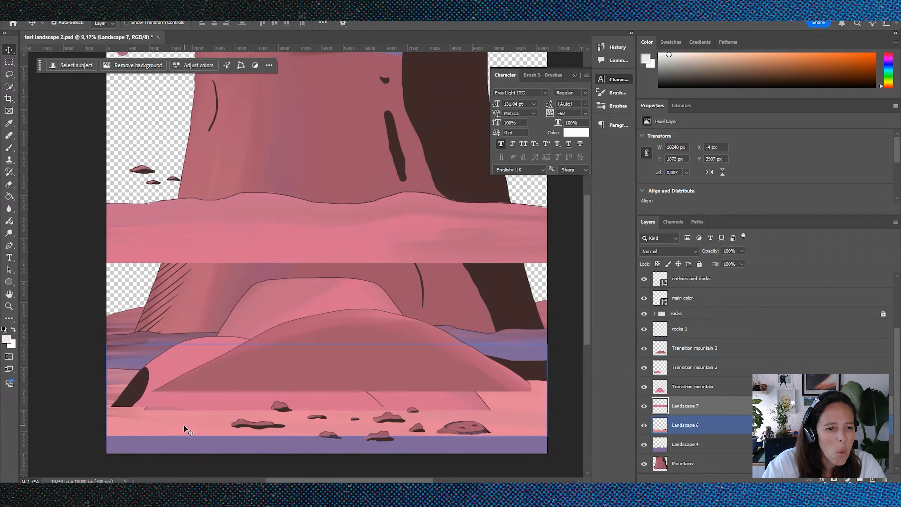
drag(264, 429, 259, 401)
drag(191, 431, 172, 372)
drag(252, 427, 278, 405)
Step: Expand the locked rocks group and unlock its layers from crater 1 through rocks 2
click(654, 294)
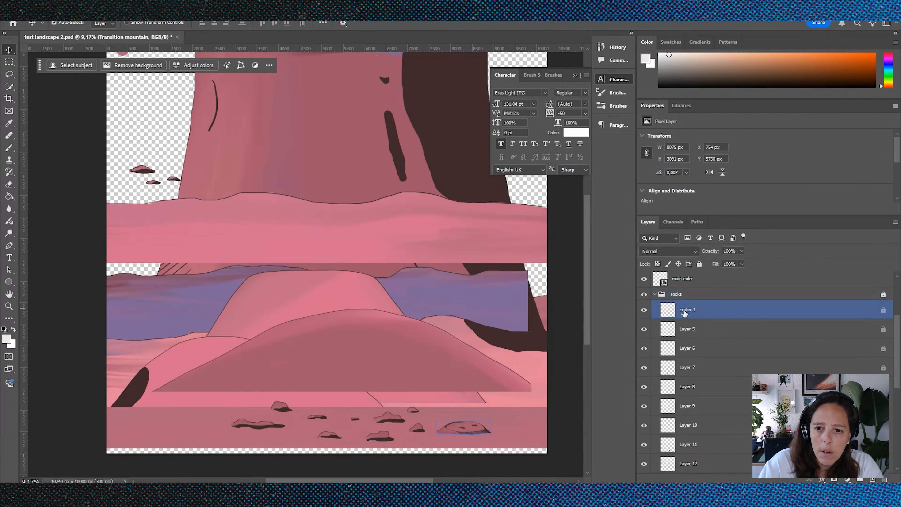
mouse_move(464, 426)
mouse_down()
mouse_move(369, 254)
mouse_move(443, 439)
mouse_move(463, 437)
mouse_up()
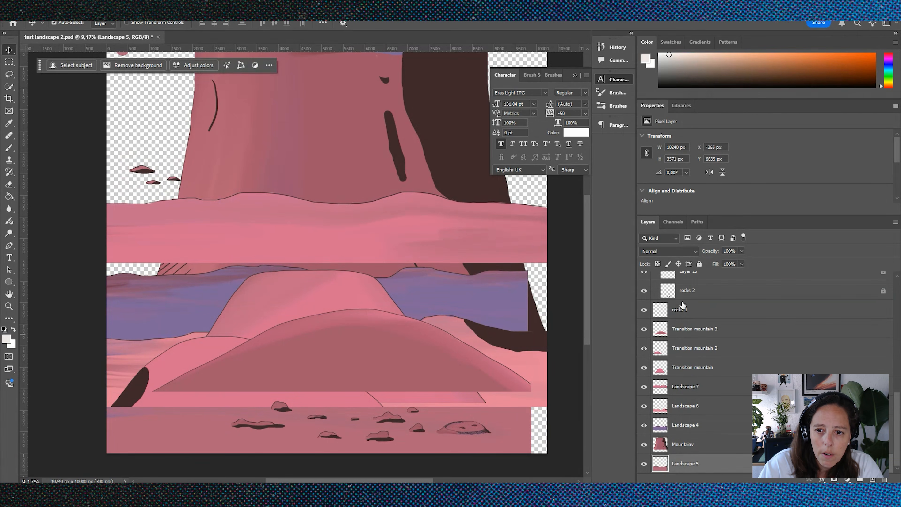
click(696, 293)
scroll(698, 316, up, 10)
scroll(699, 316, down, 1)
click(716, 390)
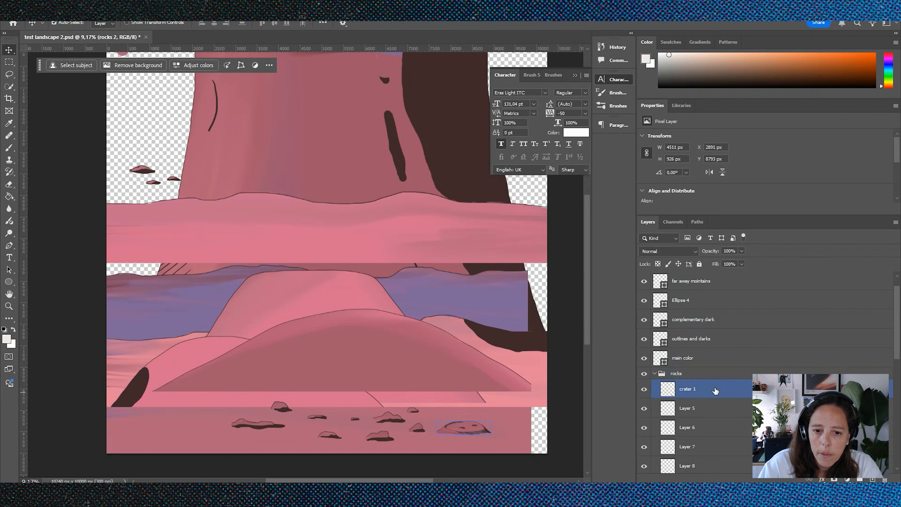
Step: Move the crater and two of the separate rocks, including Layer 12, onto the Transition mountain 3 hill
mouse_move(446, 455)
mouse_down()
mouse_move(395, 366)
mouse_move(408, 398)
mouse_move(382, 413)
mouse_move(372, 369)
mouse_up()
drag(420, 429, 324, 365)
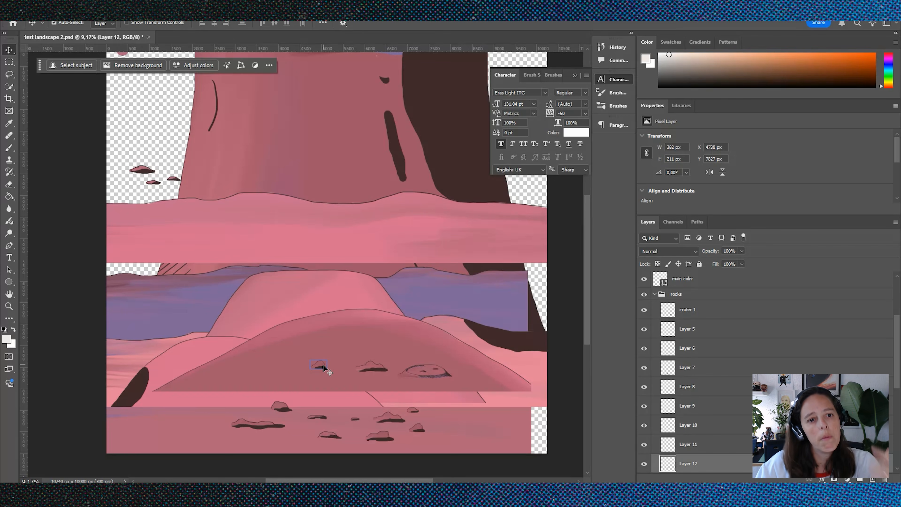
drag(323, 369, 308, 368)
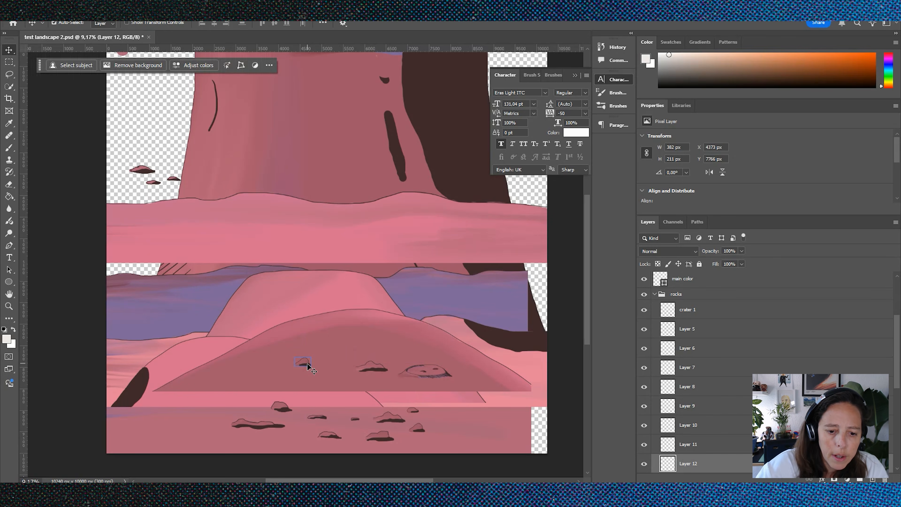
Step: Switch to After Effects and review the start of the Landscape shots composition at 0:00:47:10
key(alt+Tab)
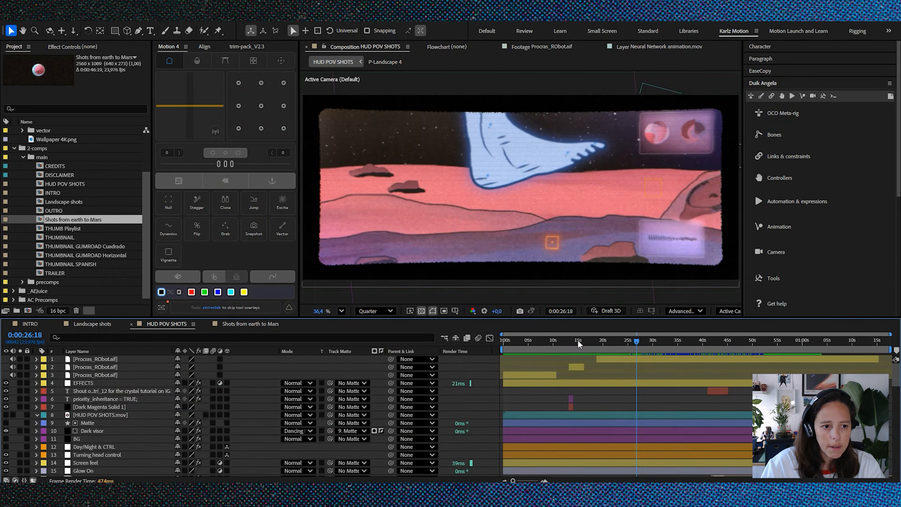
drag(577, 339, 570, 340)
click(101, 324)
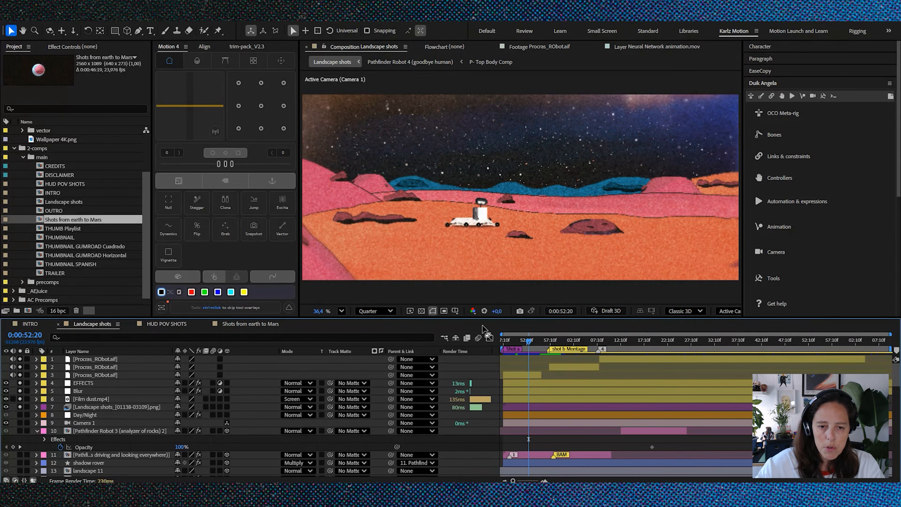
drag(539, 341, 499, 335)
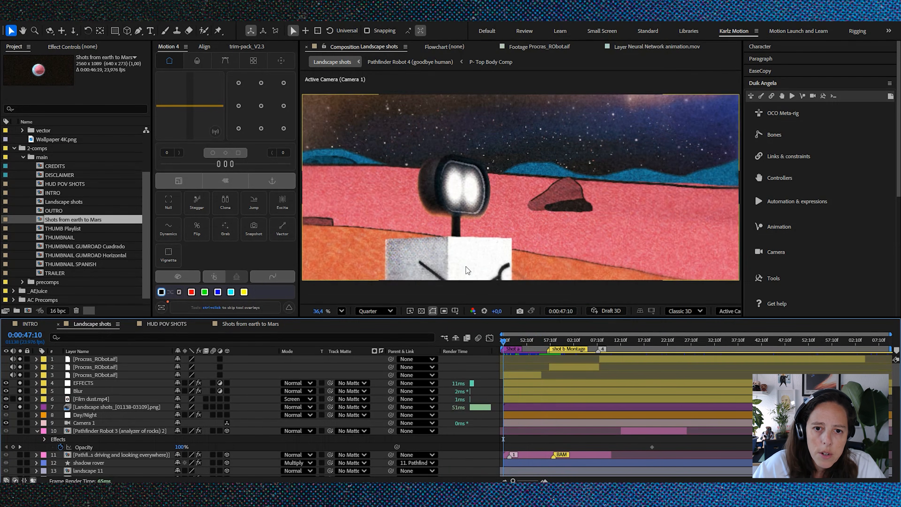
Step: Check the Landscape shots composition's dimensions and frame rate in its settings without changing them
scroll(455, 252, down, 1)
key(ctrl+k)
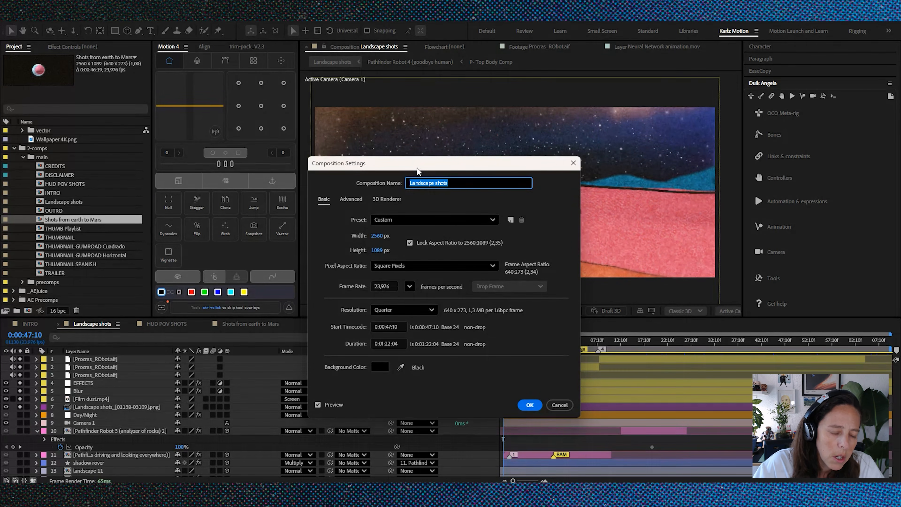
drag(418, 169, 346, 158)
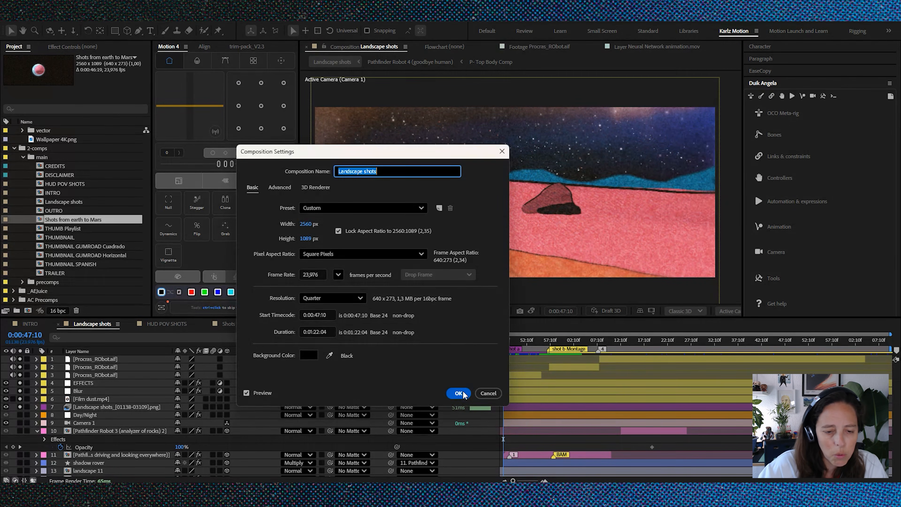
click(485, 394)
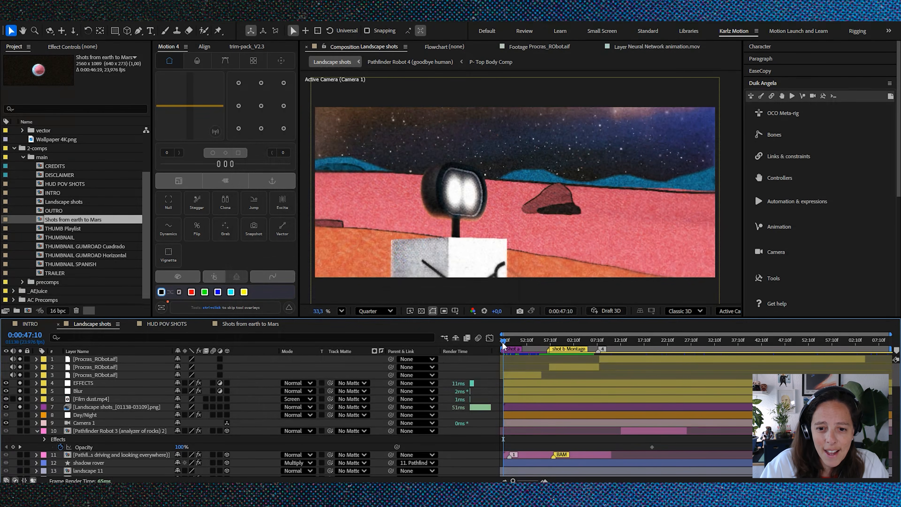
Step: Go to 0:01:11:10 in Landscape shots and examine the layers' 3D depth arrangement in Custom View 1 beside Active Camera
click(515, 341)
drag(517, 342, 611, 348)
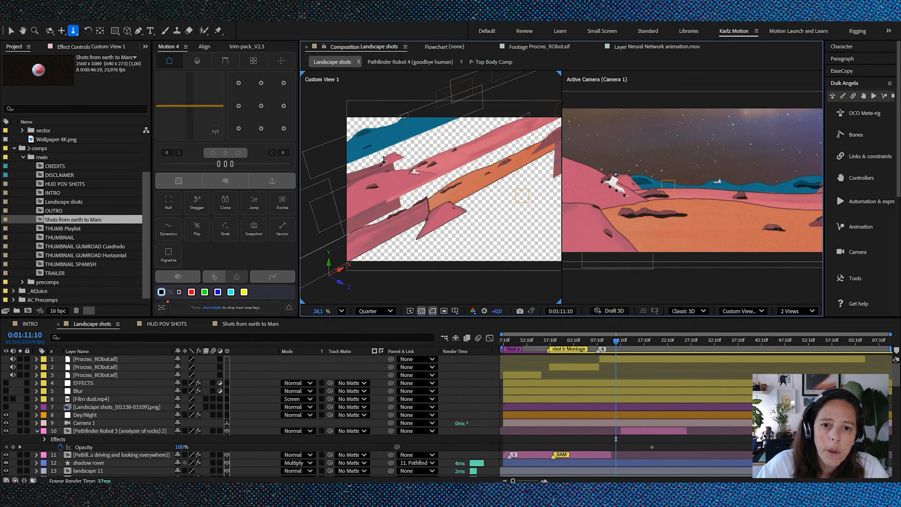
drag(386, 166, 387, 193)
scroll(377, 185, down, 3)
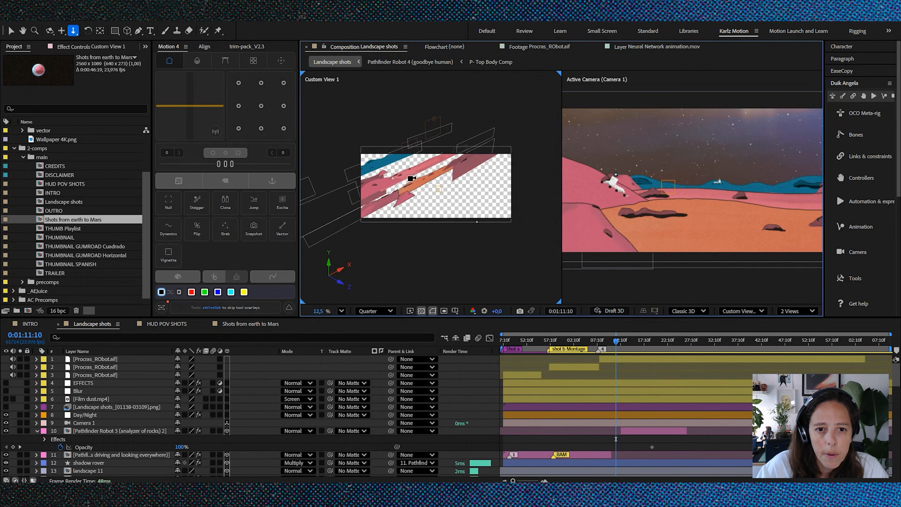
scroll(390, 185, up, 4)
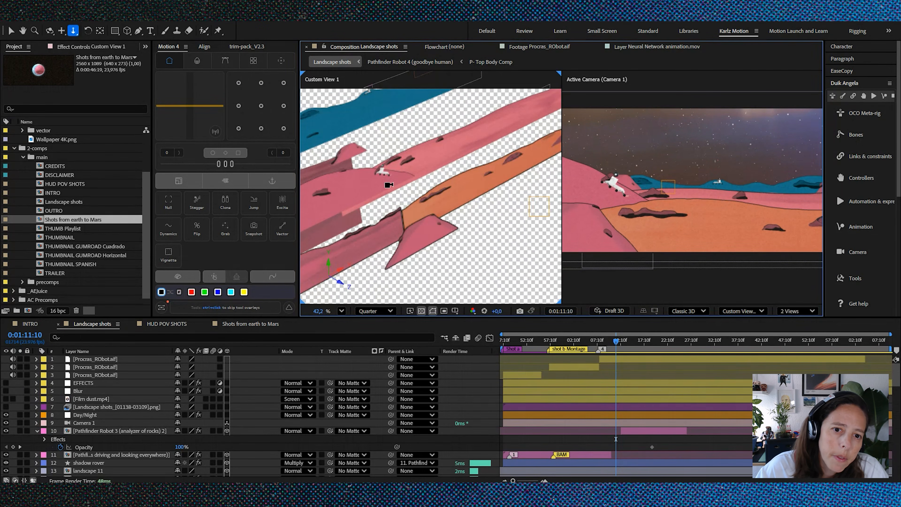
scroll(388, 185, down, 2)
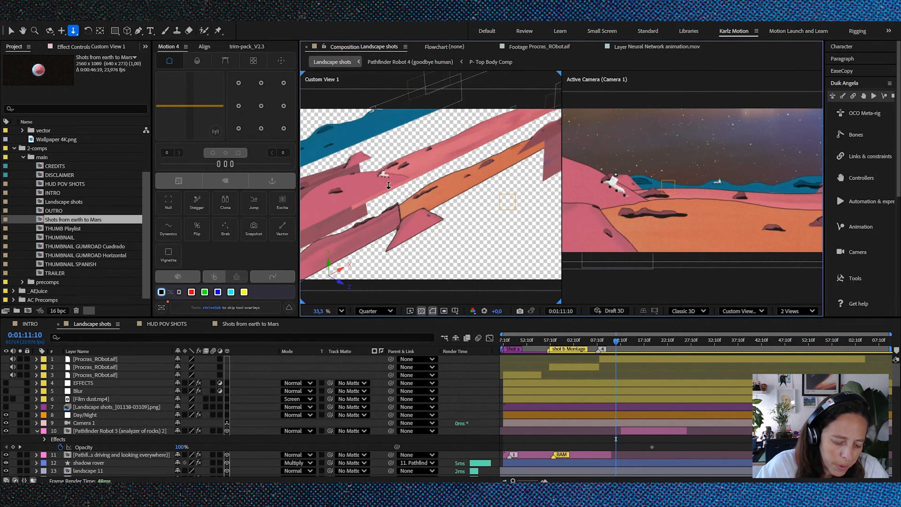
Step: Solo the landscape 2 layer to inspect its artwork in both views, and restore the full scene
key(v)
click(448, 157)
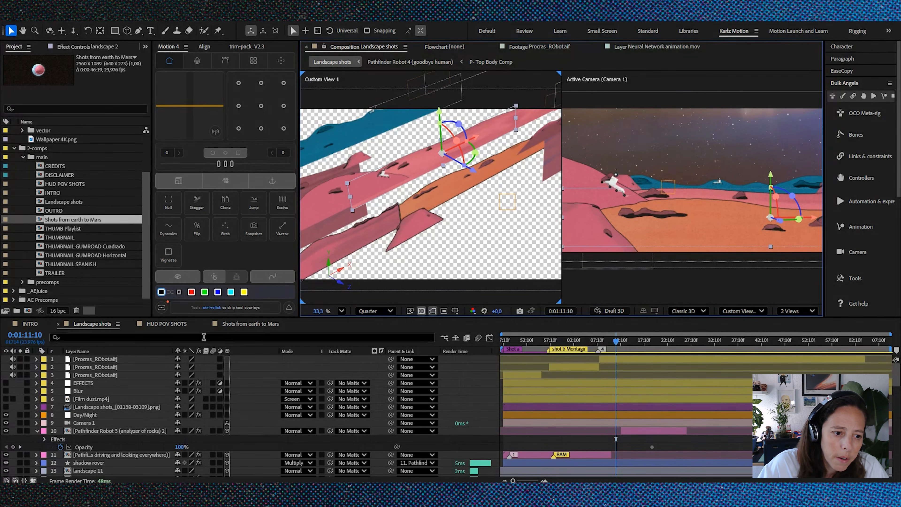
scroll(168, 378, down, 6)
scroll(168, 381, down, 6)
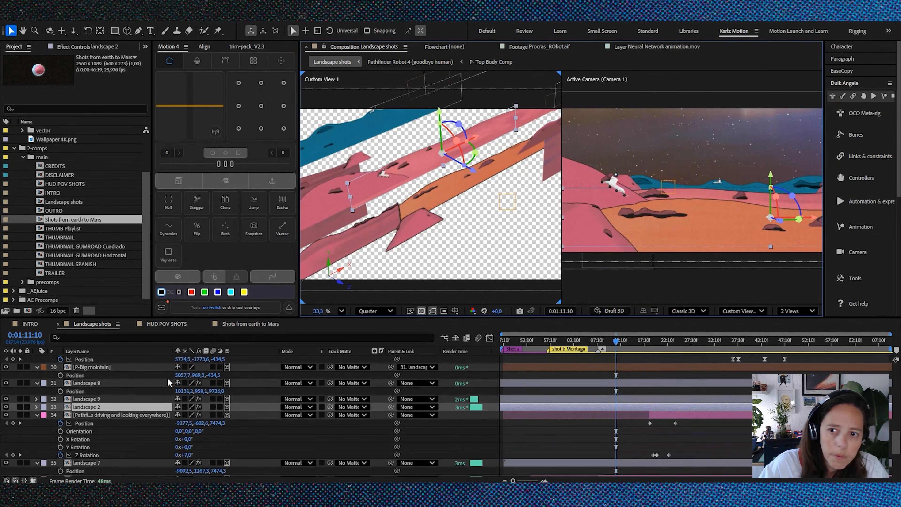
click(20, 406)
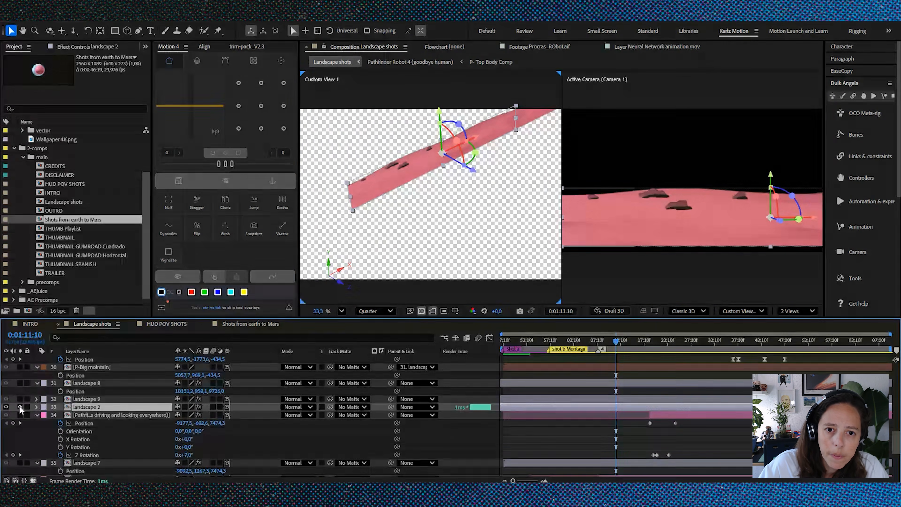
scroll(696, 197, down, 3)
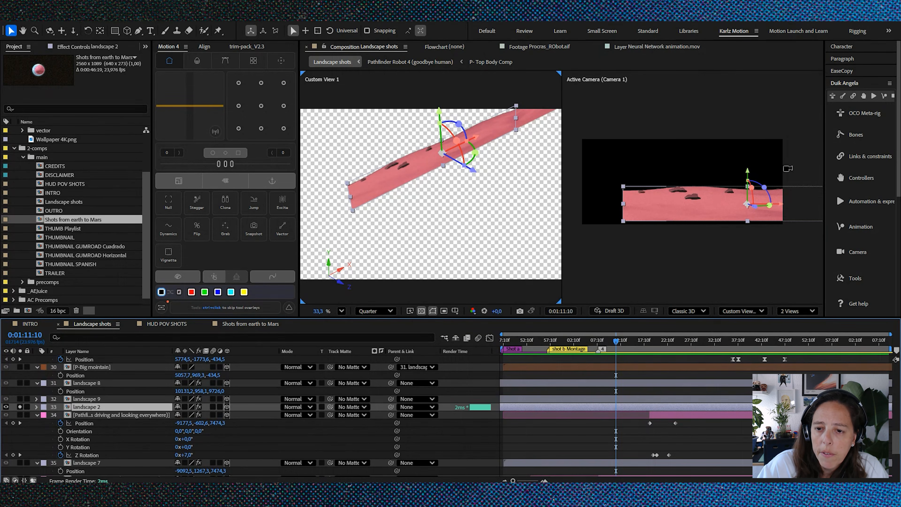
click(637, 412)
click(636, 409)
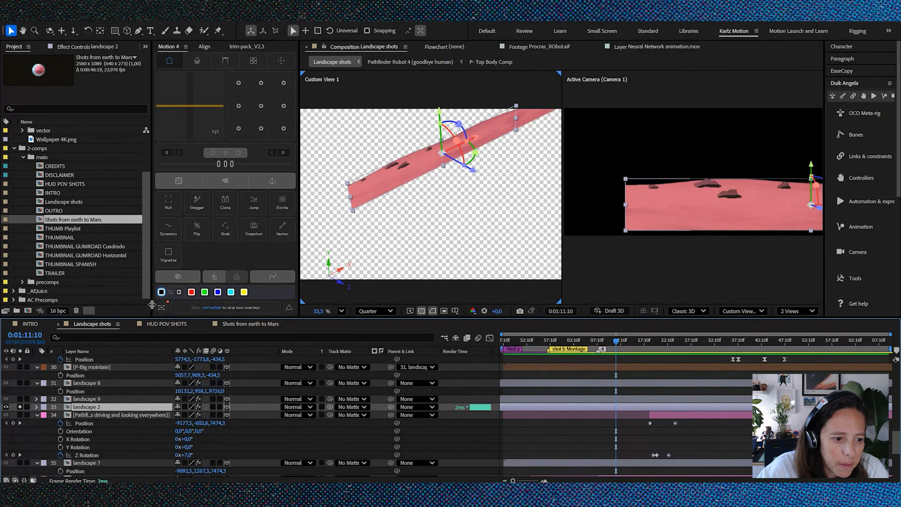
click(20, 407)
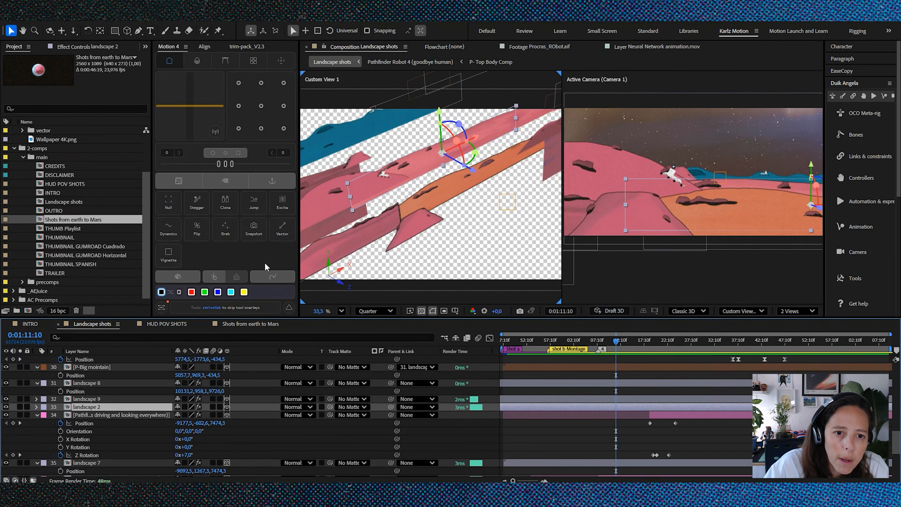
Step: Examine how the landscape 6 and purple bg 1 layers sit in 3D space in Custom View 1
click(326, 195)
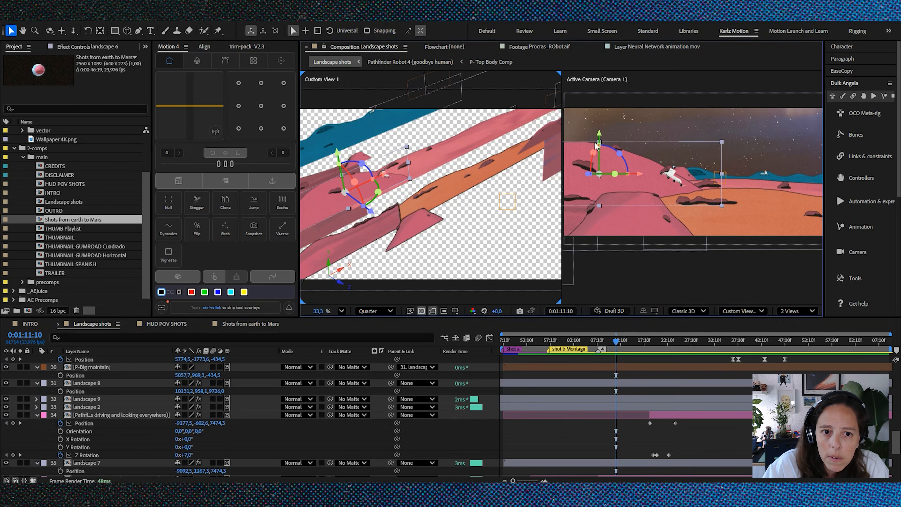
scroll(352, 173, up, 1)
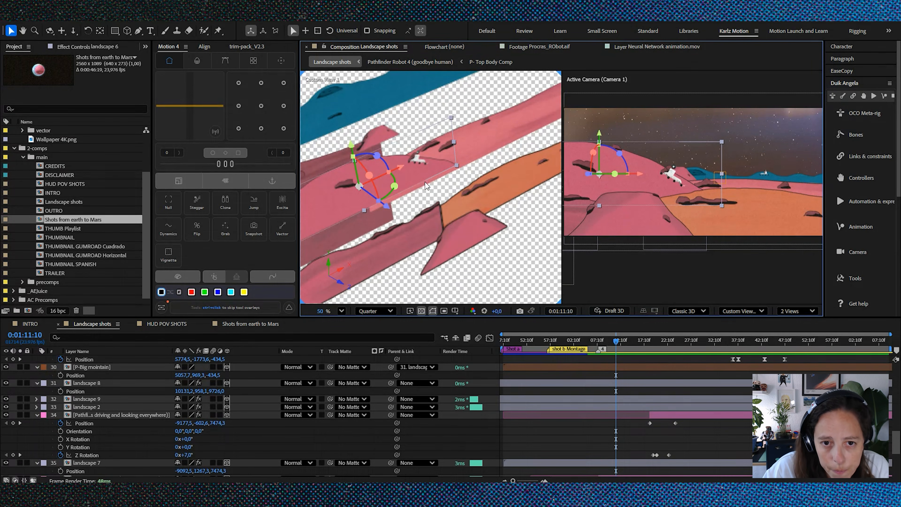
scroll(442, 179, down, 2)
scroll(445, 179, up, 3)
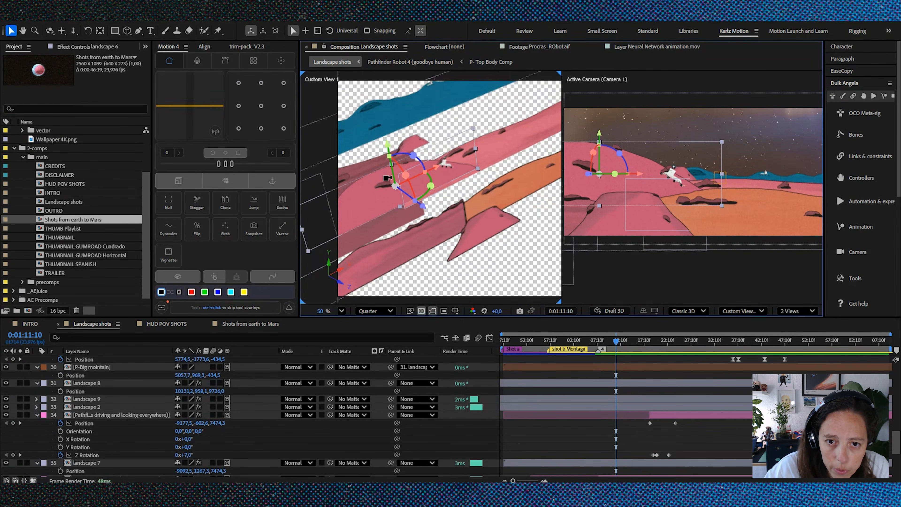
scroll(382, 179, down, 1)
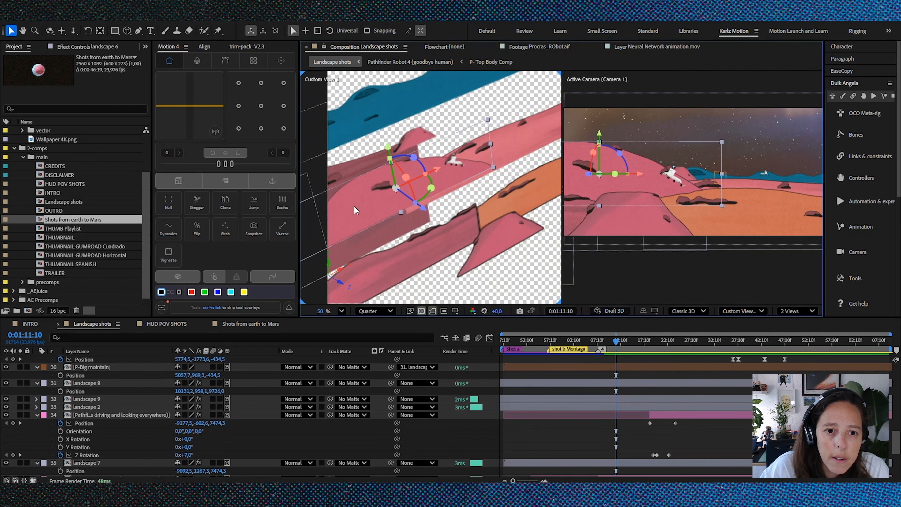
click(376, 106)
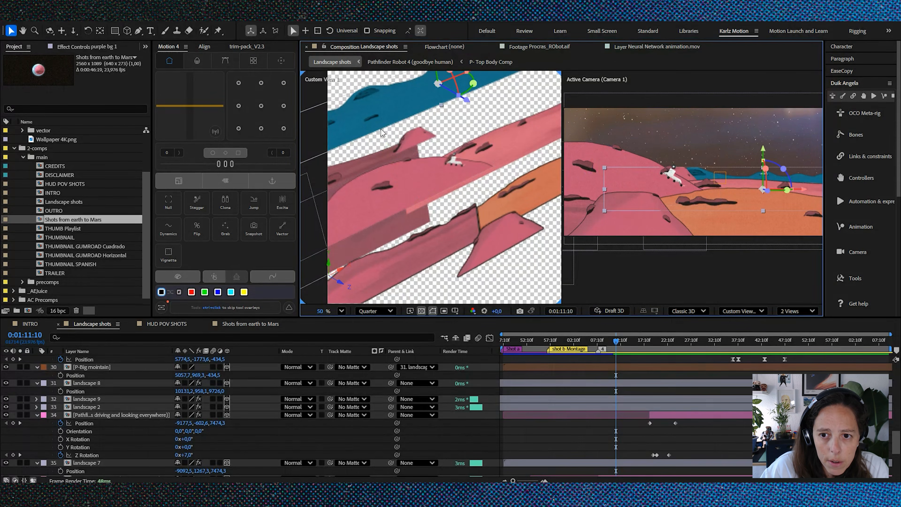
scroll(123, 406, down, 3)
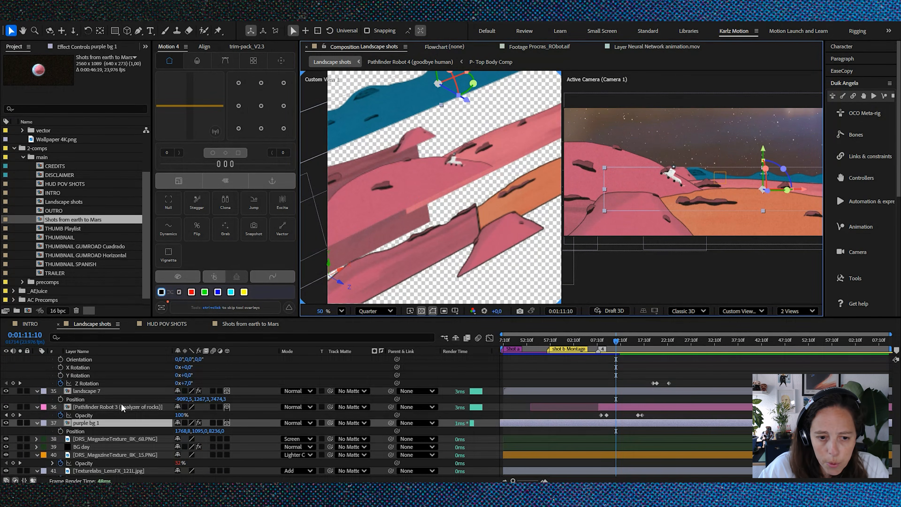
scroll(123, 406, up, 1)
click(379, 203)
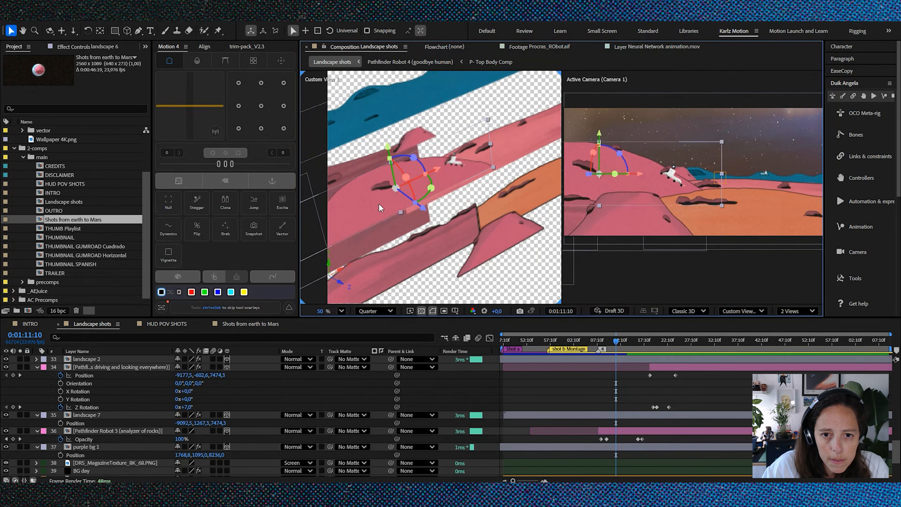
Step: Open the P-Transitional mountain 2 precomp and solo its layers one by one, from the base mountain up to the magazine texture
double_click(352, 213)
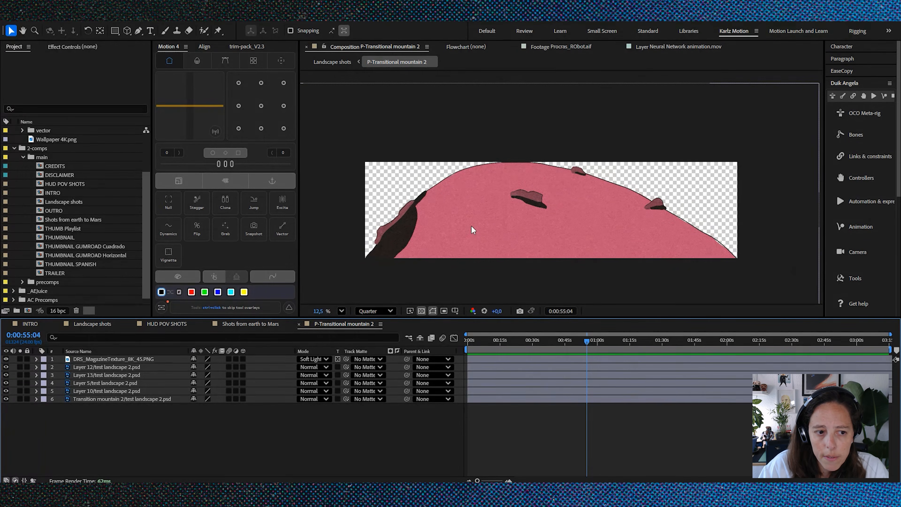
click(20, 399)
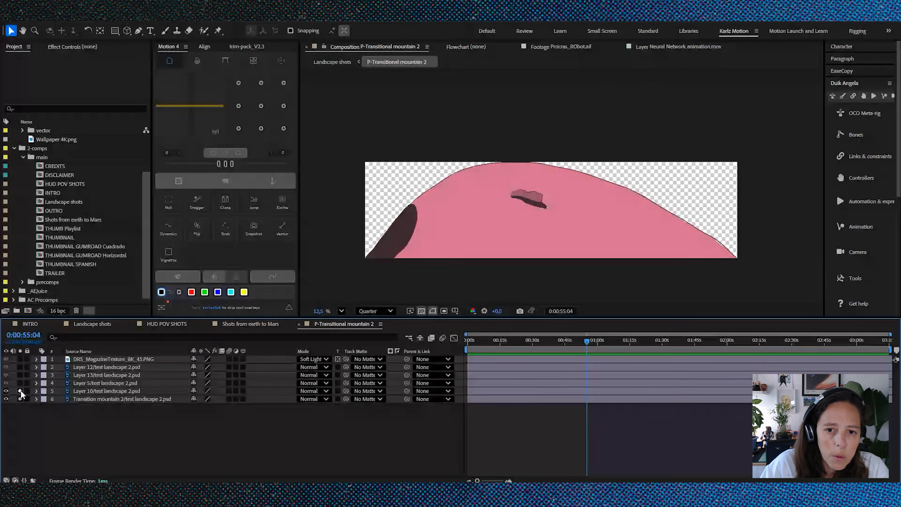
click(20, 383)
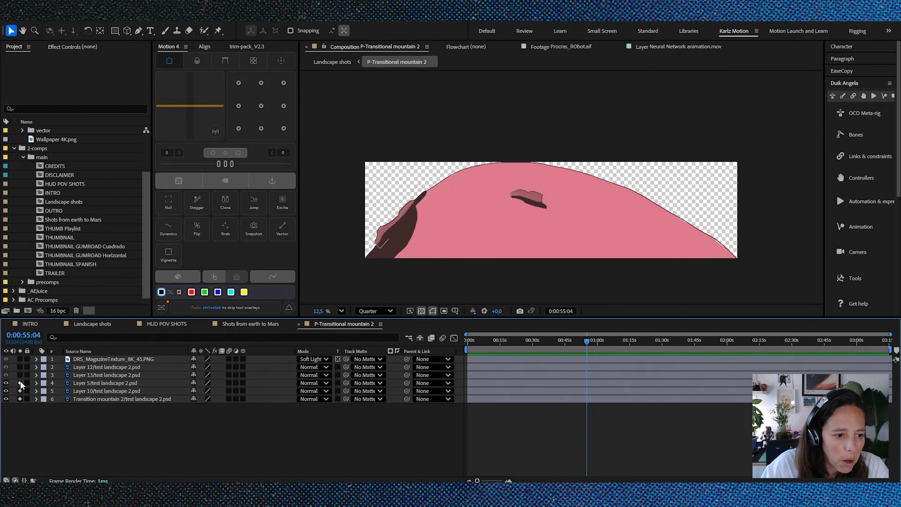
click(21, 375)
click(20, 367)
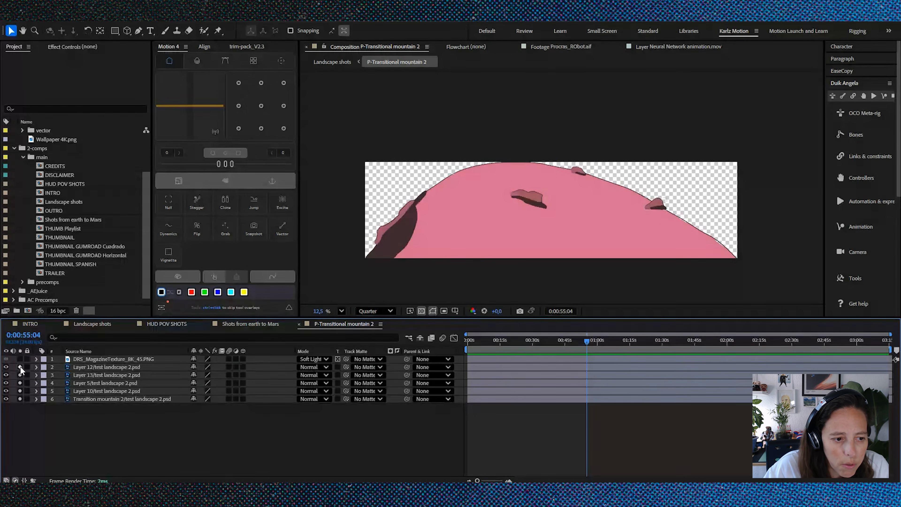
click(94, 359)
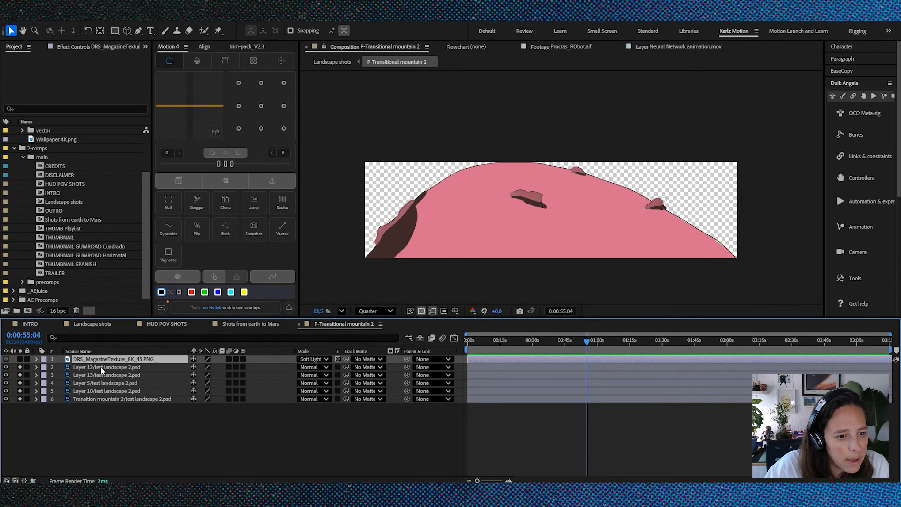
click(21, 359)
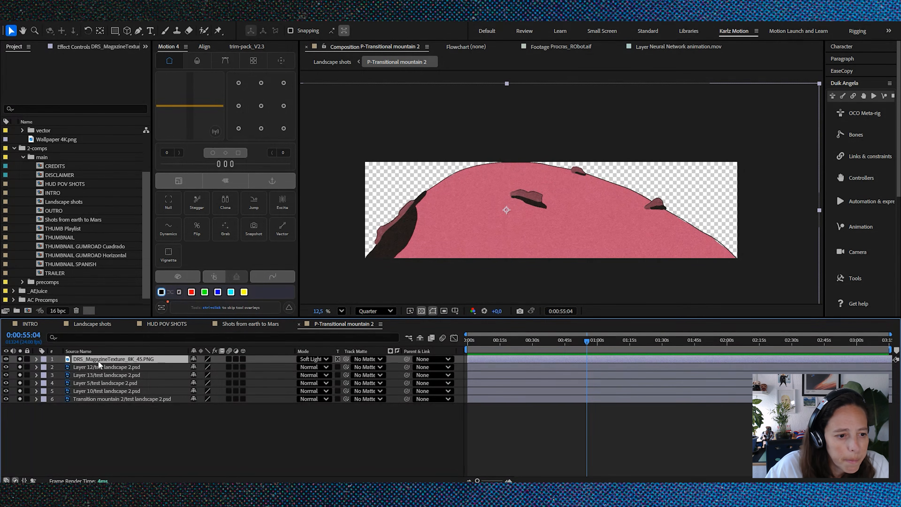
Step: Isolate the DRS_MagazineTexture_8K_45.PNG layer, reveal its opacity and set its blending mode to Normal
drag(20, 367, 20, 399)
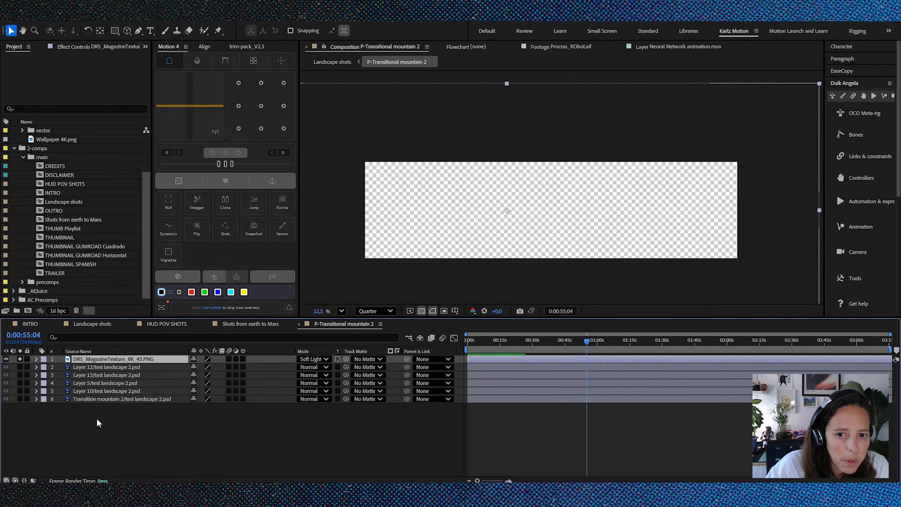
key(t)
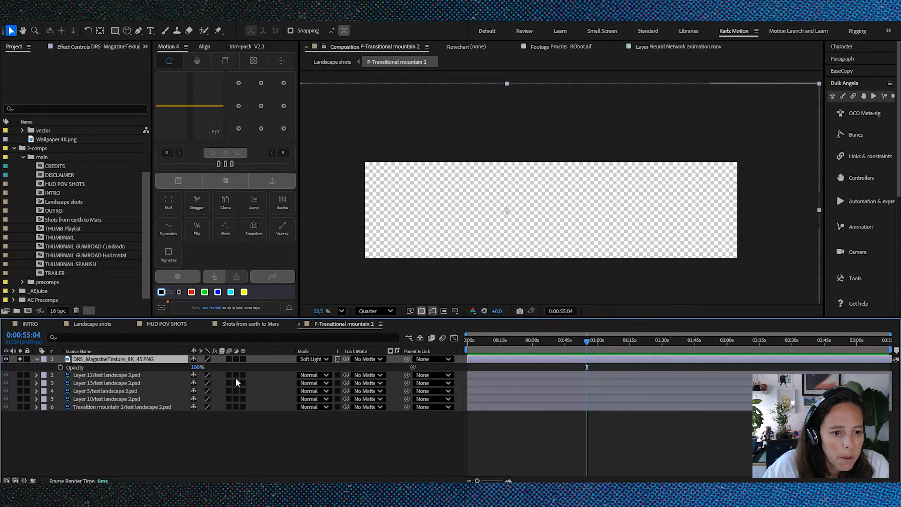
click(309, 359)
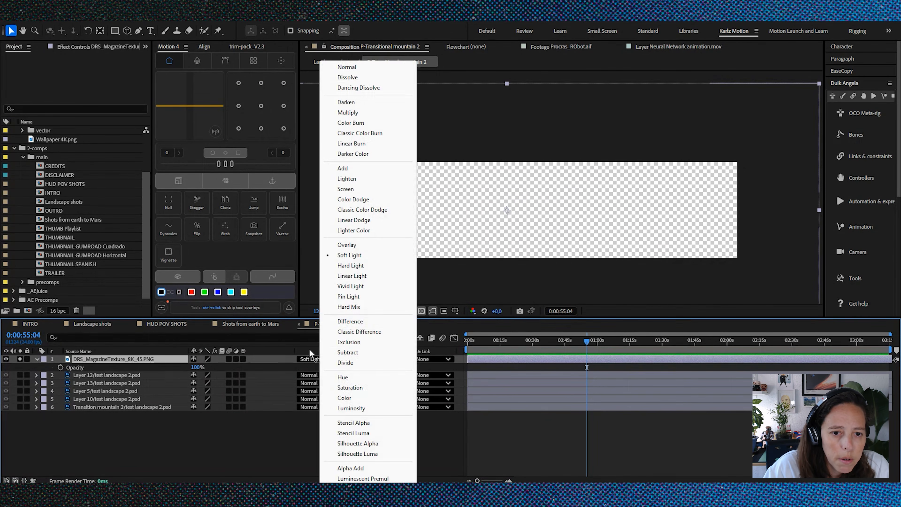
click(357, 62)
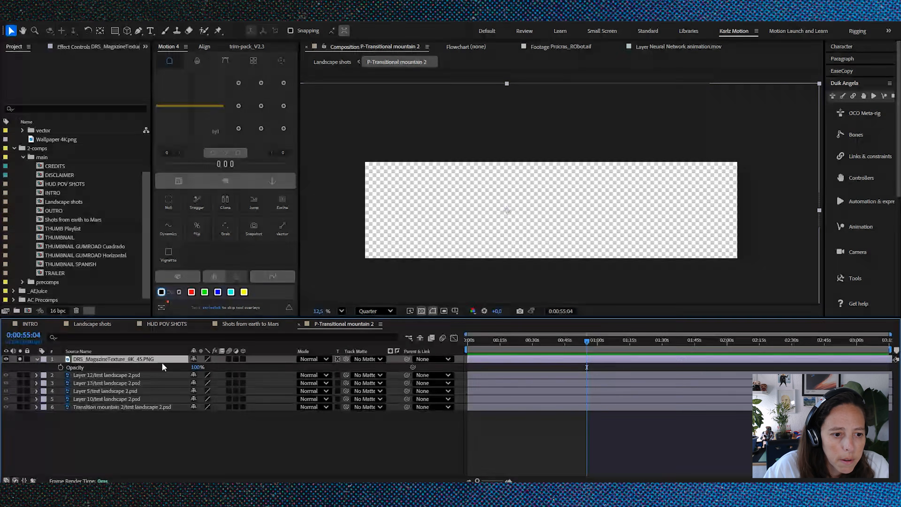
Step: Toggle Preserve Underlying Transparency off and on for the isolated texture layer to compare its effect
click(337, 358)
click(337, 359)
click(337, 359)
click(337, 359)
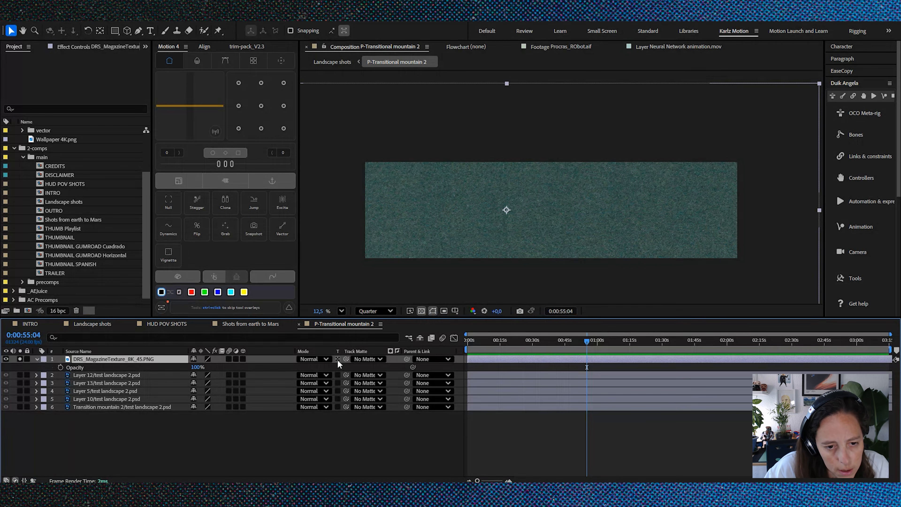
click(337, 359)
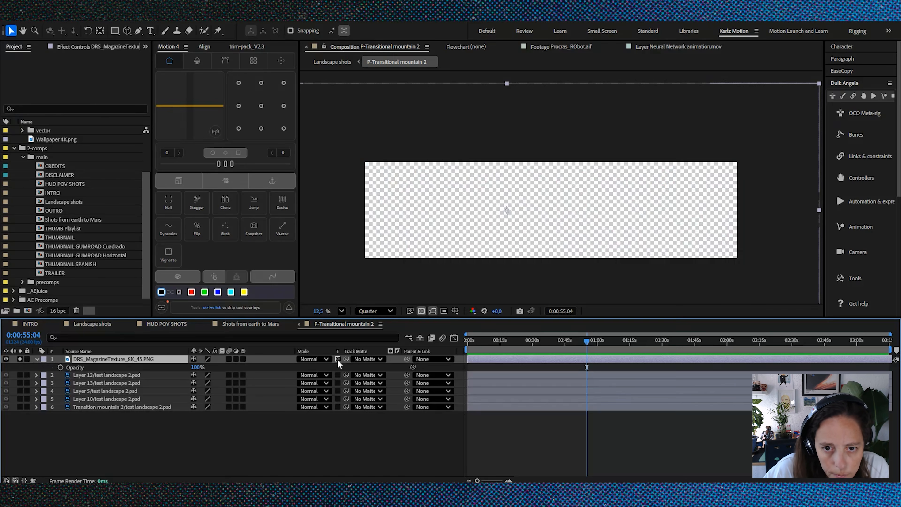
Step: Unsolo the magazine texture, set its blending mode to Soft Light and inspect the texture on the mountain up close
click(19, 359)
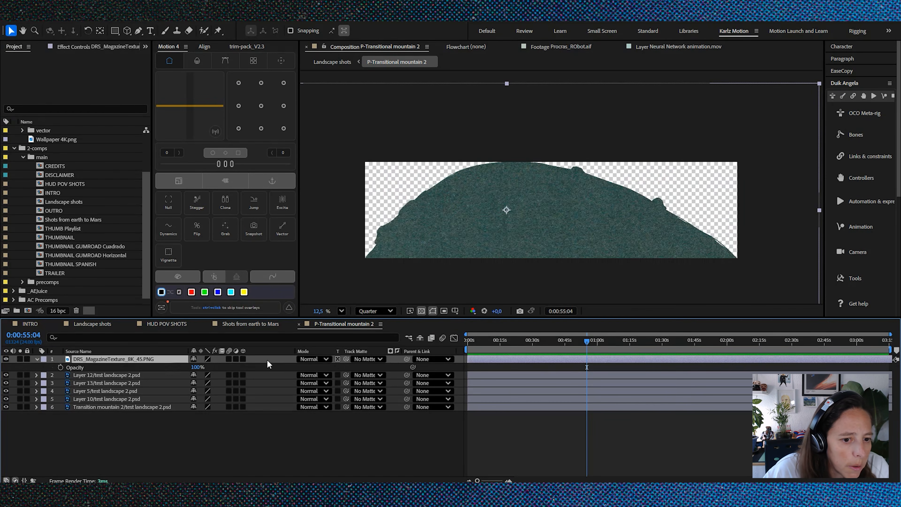
click(319, 359)
click(359, 256)
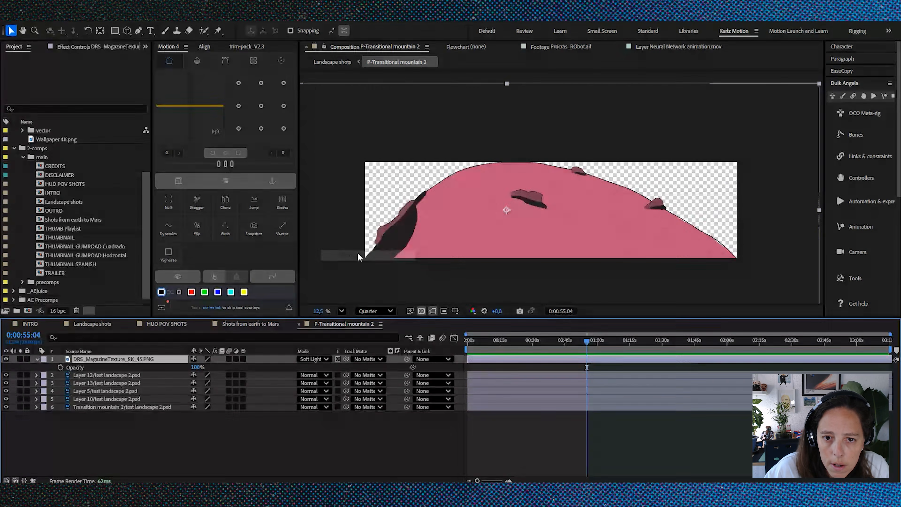
scroll(529, 216, up, 5)
scroll(525, 217, up, 2)
scroll(513, 209, down, 7)
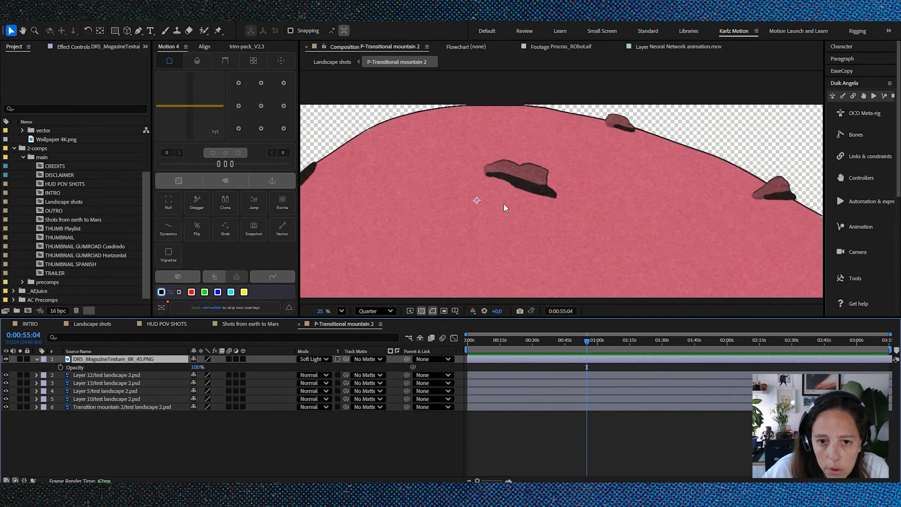
Step: Return to the Landscape shots composition, go to 0:01:27:05 and examine the scene in Custom View 1 and Active Camera
click(91, 323)
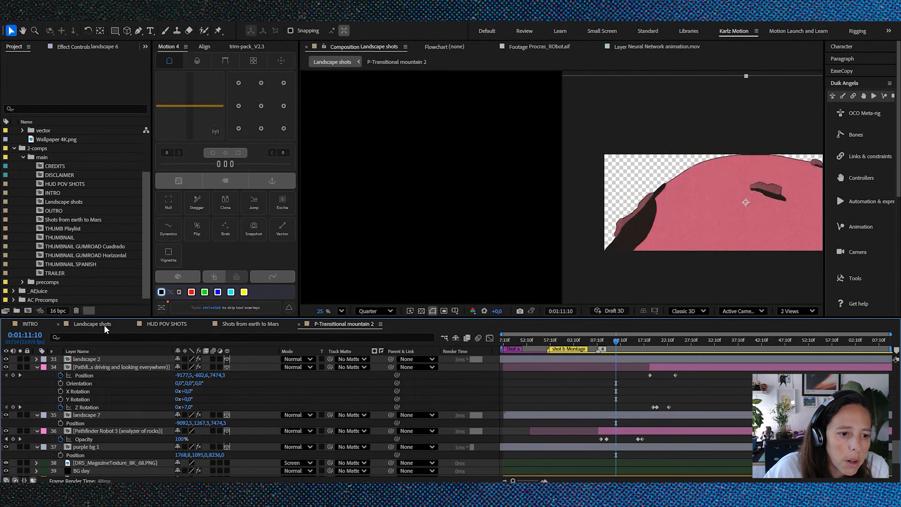
scroll(468, 203, down, 3)
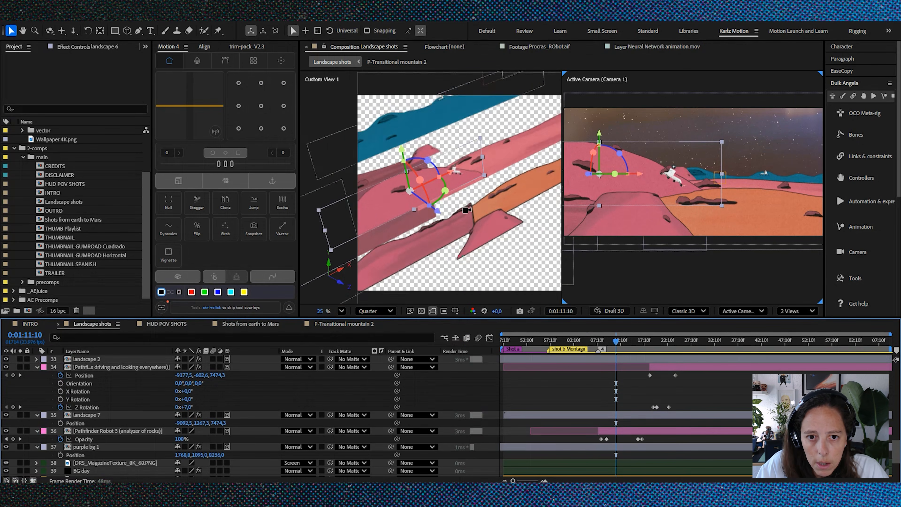
key(space)
drag(501, 146, 457, 159)
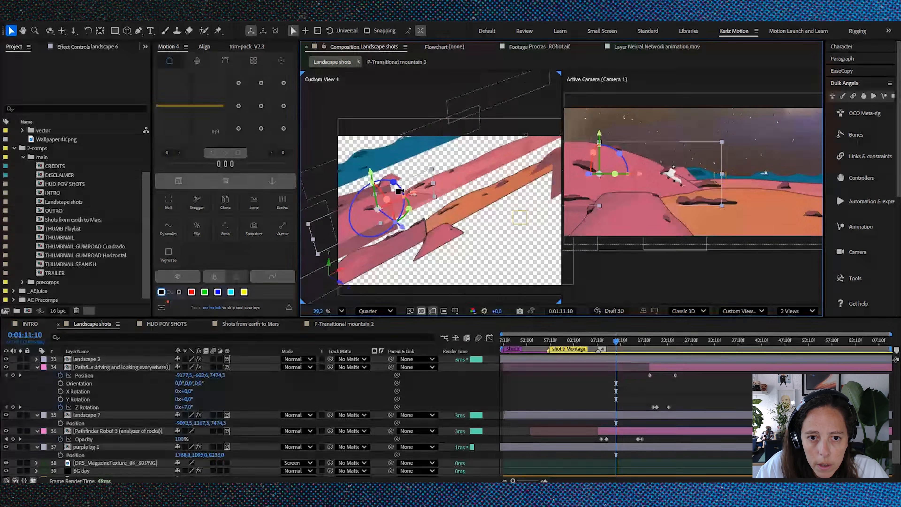
scroll(393, 192, down, 1)
drag(627, 348, 690, 345)
scroll(243, 404, up, 3)
scroll(243, 404, up, 12)
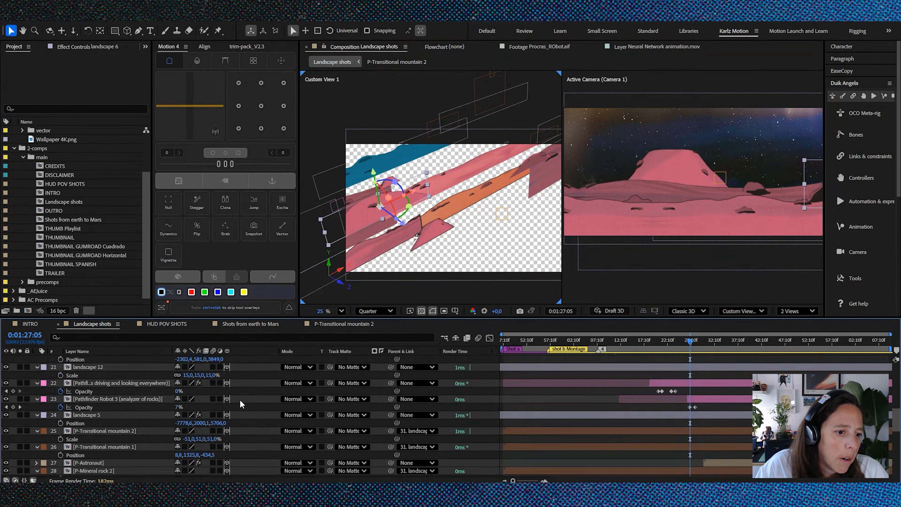
Step: Select Camera 1 and switch the viewer to a single Active Camera view fitted to the available space
click(85, 422)
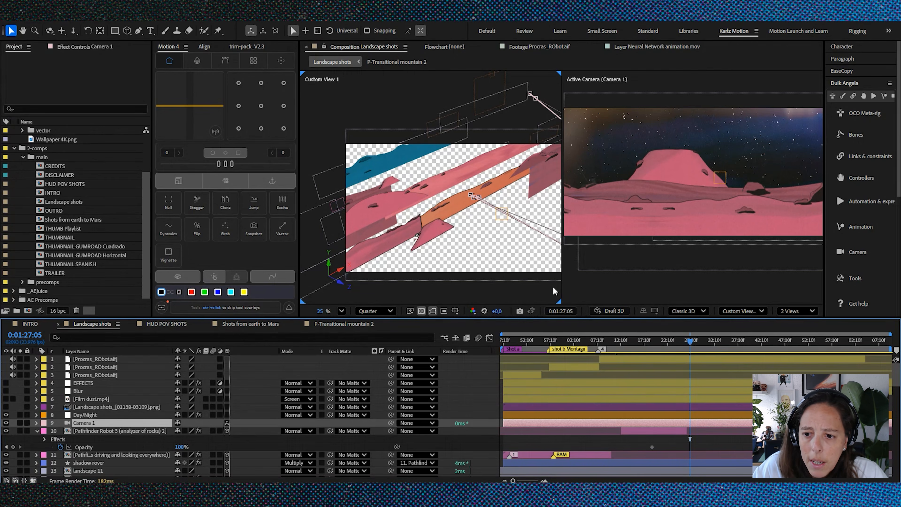
click(797, 311)
click(791, 320)
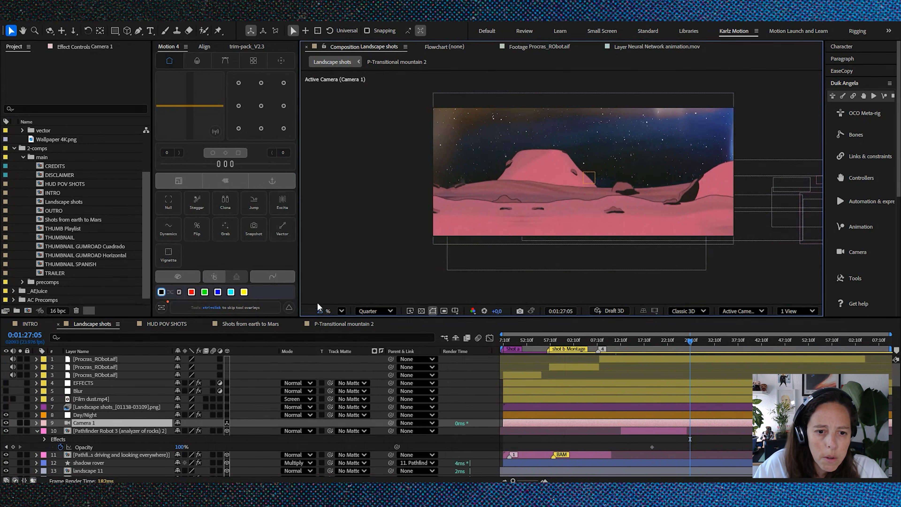
click(341, 311)
click(365, 125)
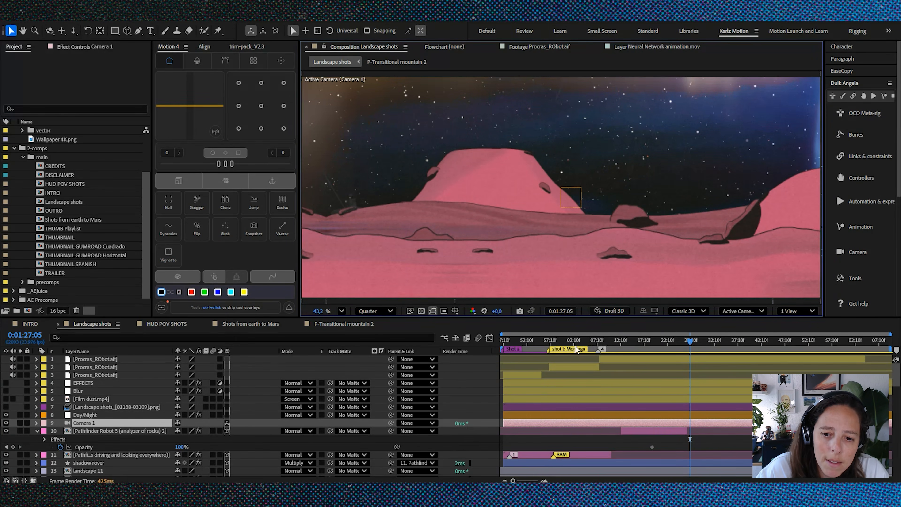
Step: Preview the montage shot at 0:01:00:00 and scrub through the landscape to 0:01:11:12
drag(547, 338, 562, 339)
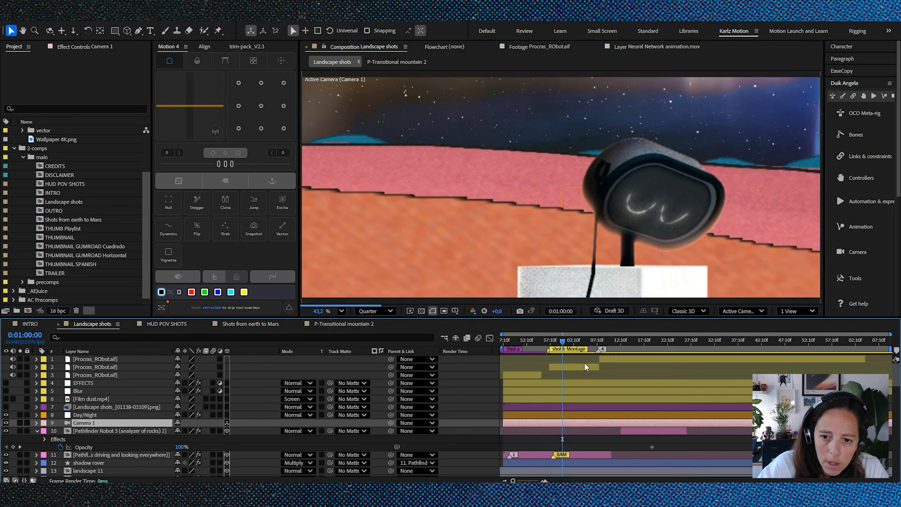
scroll(585, 363, down, 1)
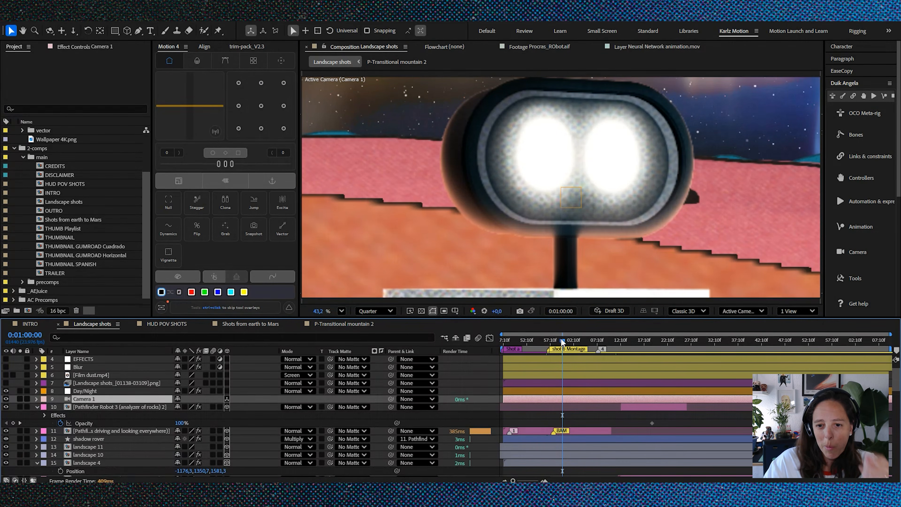
drag(562, 342, 614, 348)
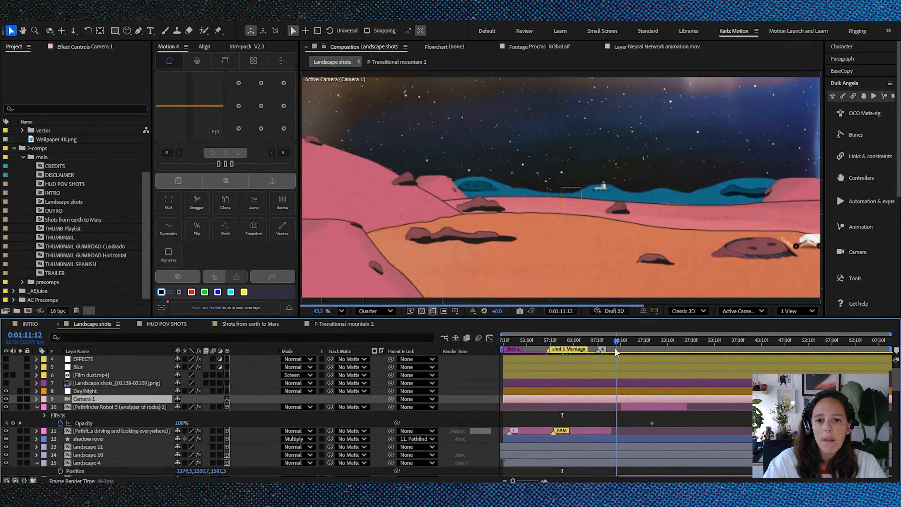
Step: Examine the Day/Night control layer and the sky layers: BG day, BG night, both stars layers, the lens effect and the magazine textures
click(86, 390)
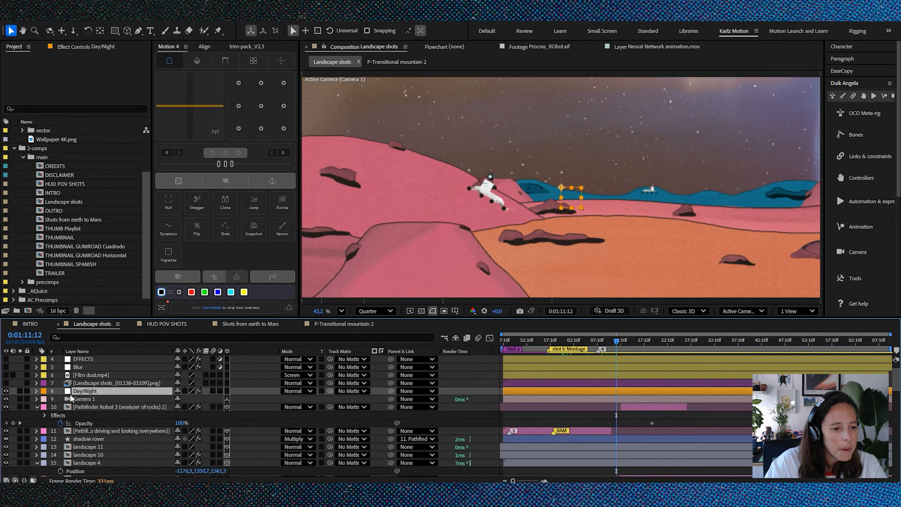
scroll(139, 404, down, 7)
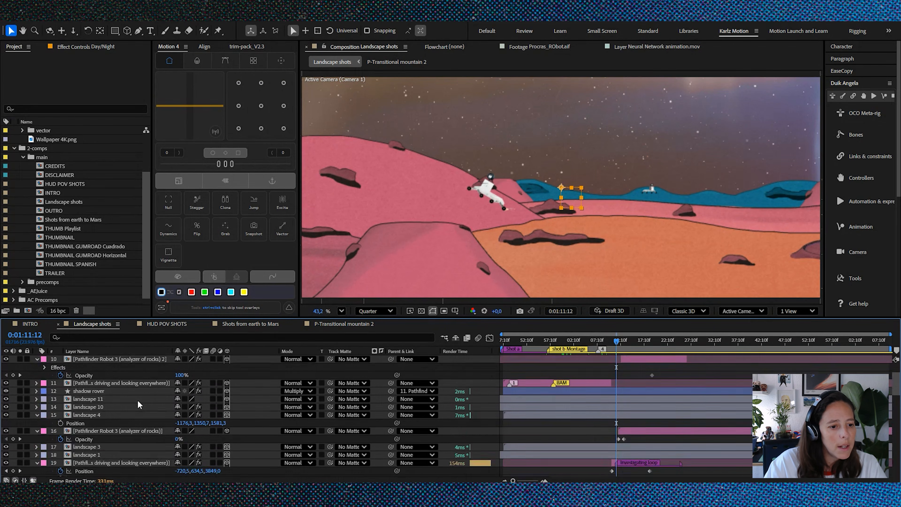
scroll(138, 404, down, 5)
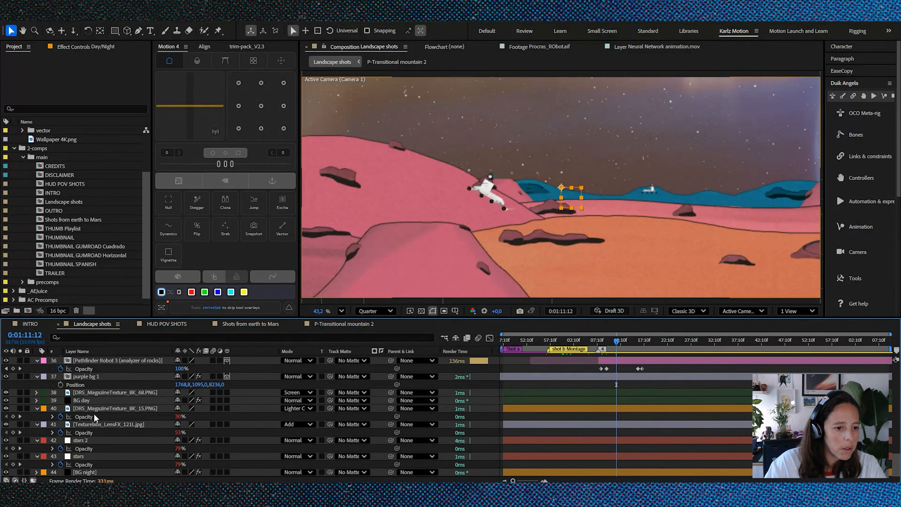
click(99, 392)
click(88, 400)
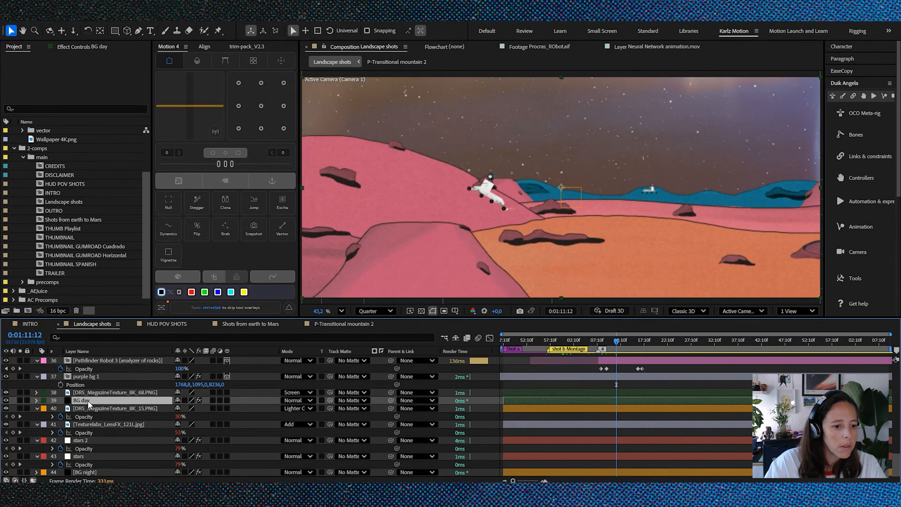
click(83, 472)
click(83, 456)
click(83, 441)
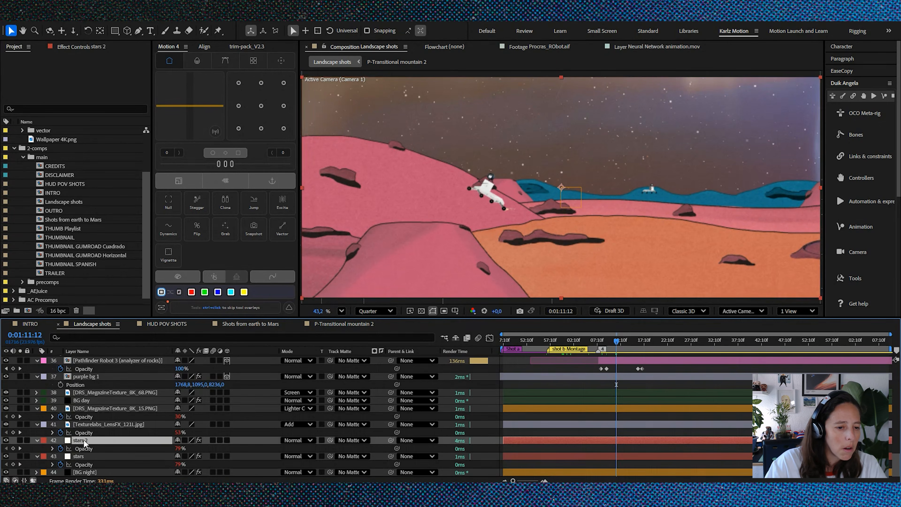
click(96, 426)
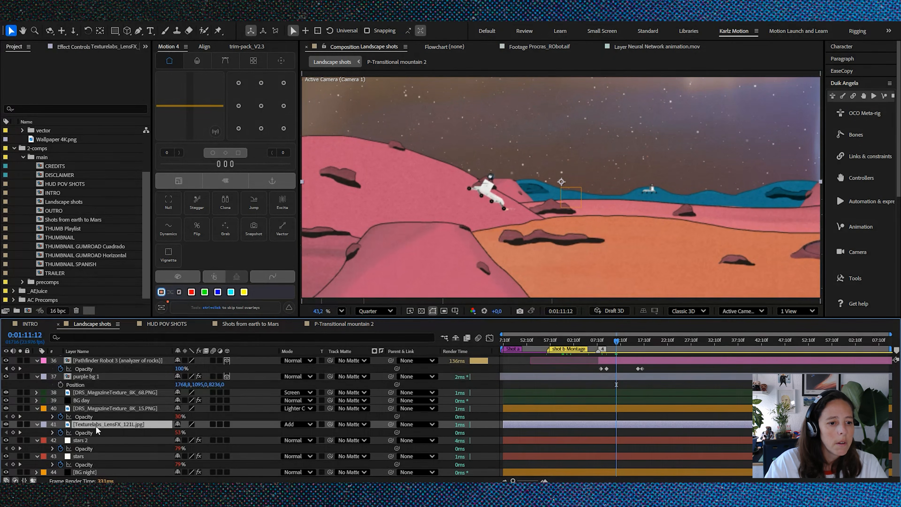
click(95, 401)
click(104, 392)
click(103, 408)
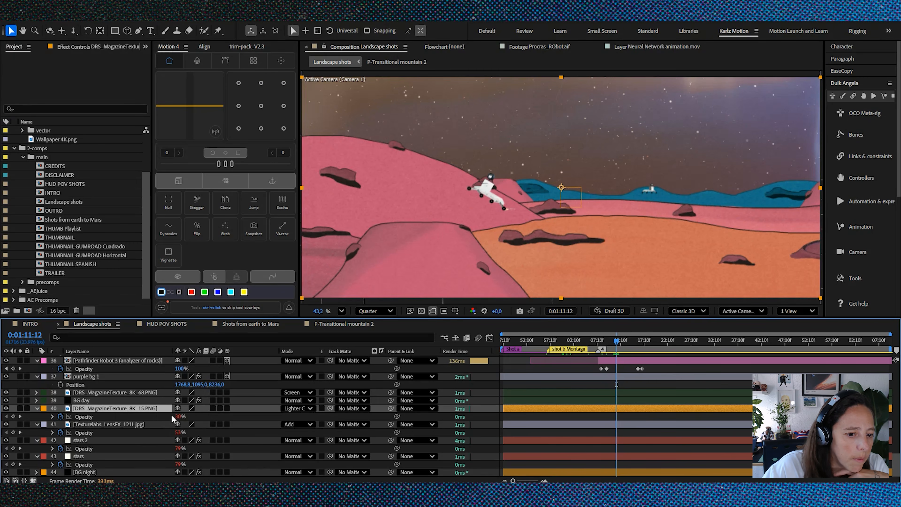
Step: Reveal the keyframed Day and night slider of the Day/Night layer
scroll(129, 441, up, 15)
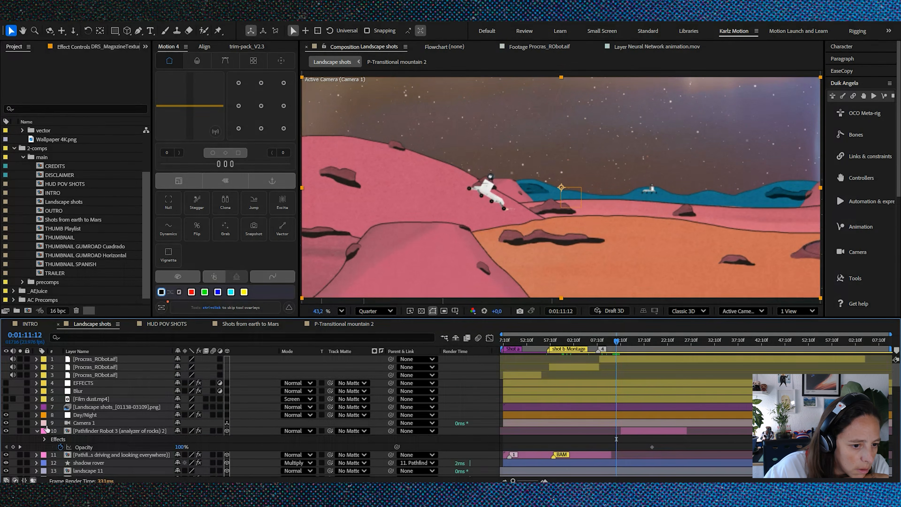
click(92, 414)
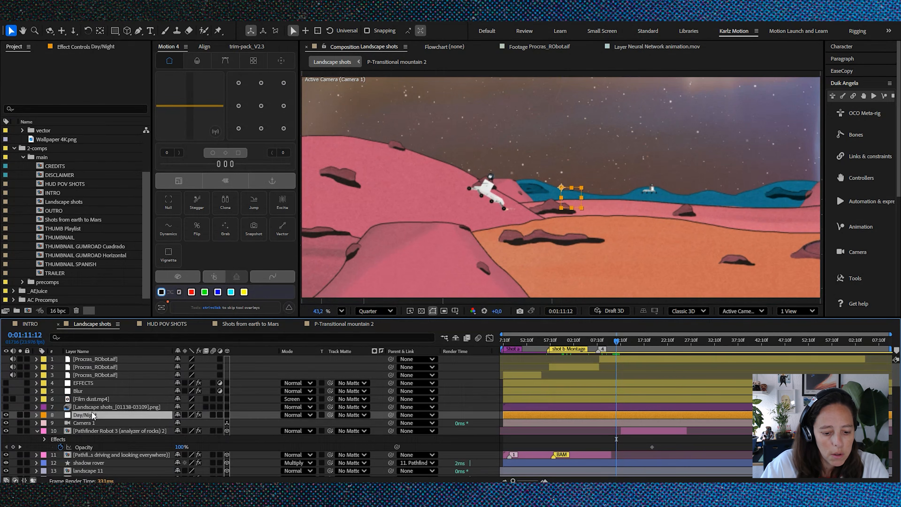
key(u)
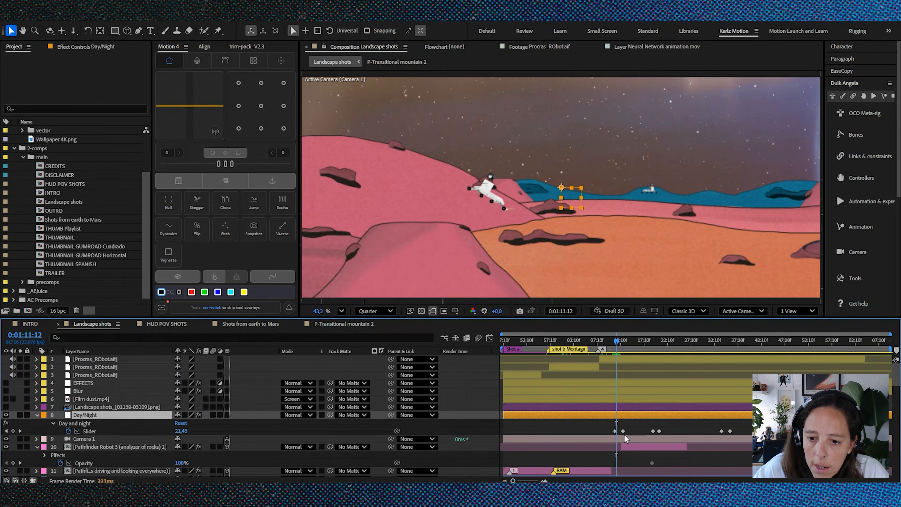
Step: Preview the day and night transition from 0:01:11:01 with the timeline zoomed in around the slider keyframes
scroll(622, 435, up, 2)
click(592, 346)
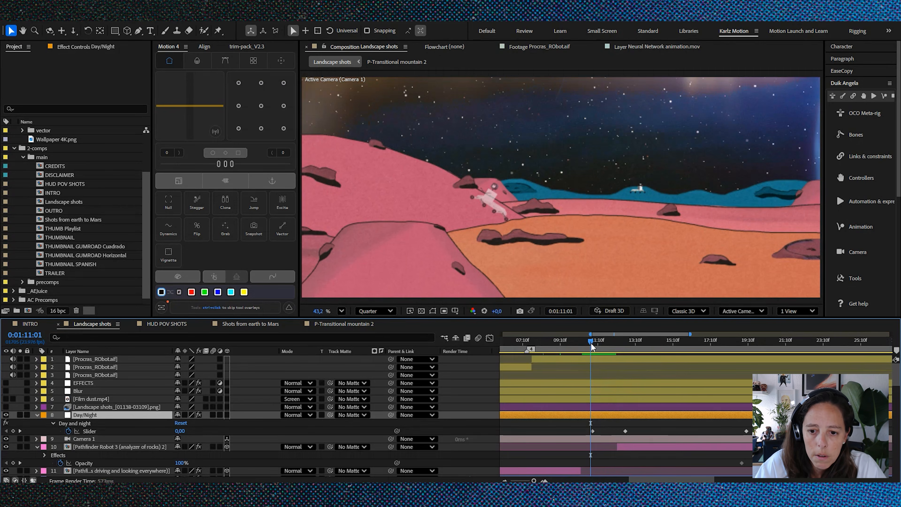
key(space)
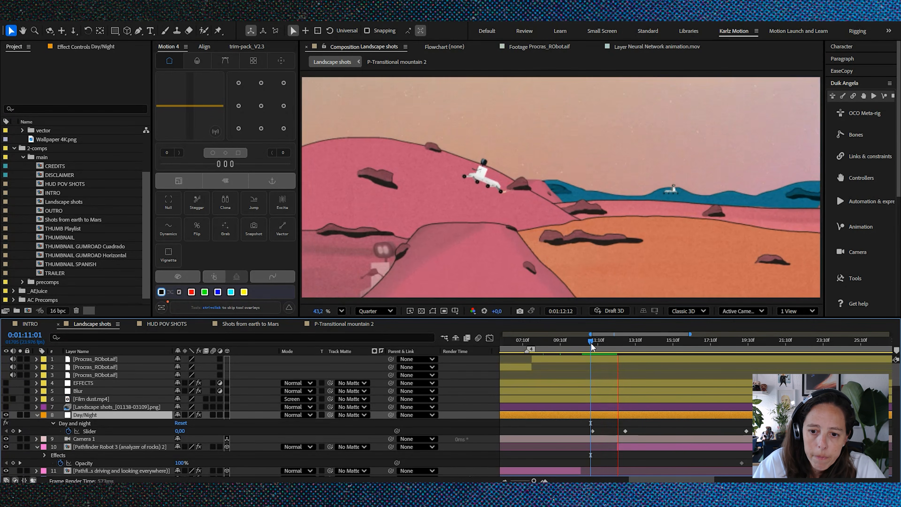
Step: Scrub through the Day and night slider transition to the keyframe at 0:01:12:21
mouse_move(592, 347)
mouse_down()
mouse_move(622, 347)
mouse_move(603, 346)
mouse_up()
key(minus)
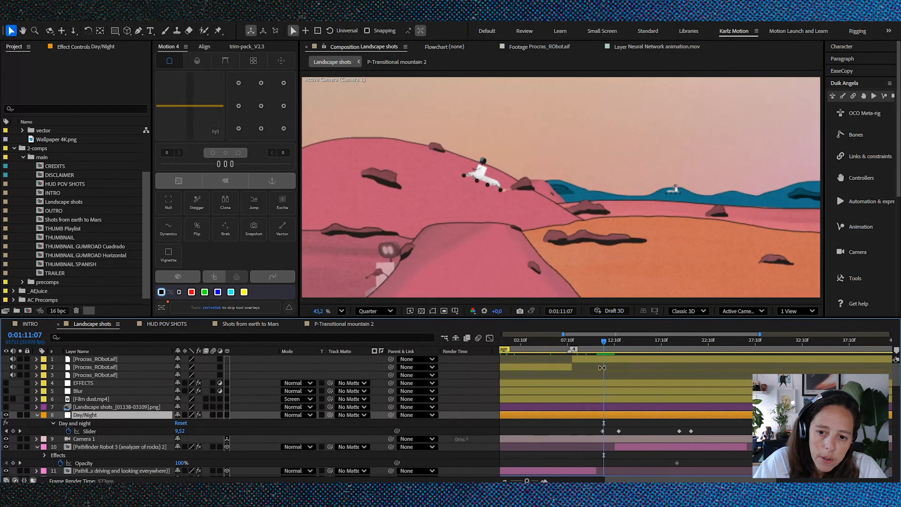
scroll(601, 370, up, 4)
drag(602, 343, 647, 361)
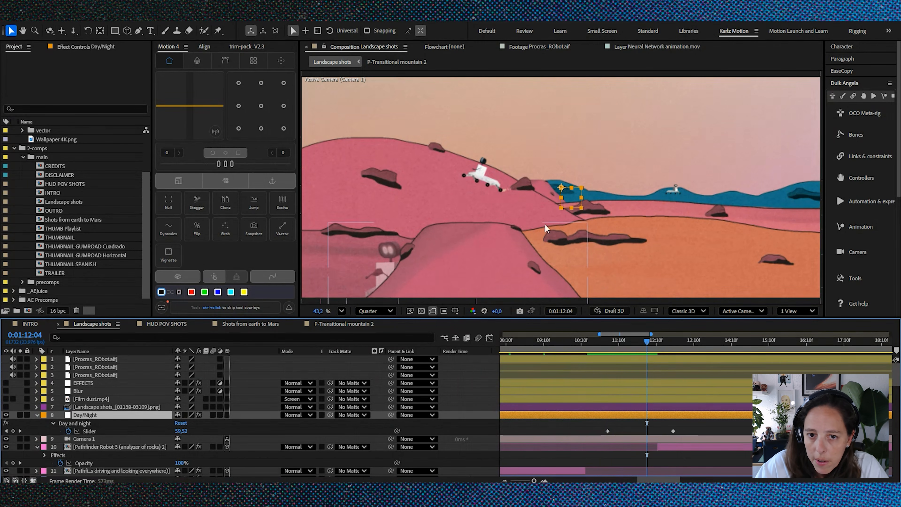
scroll(623, 204, down, 2)
drag(644, 340, 671, 350)
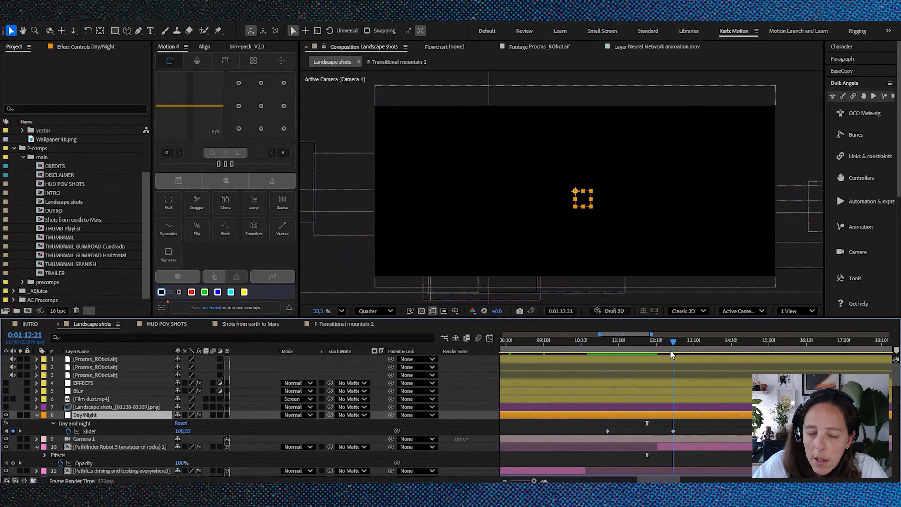
scroll(563, 407, down, 4)
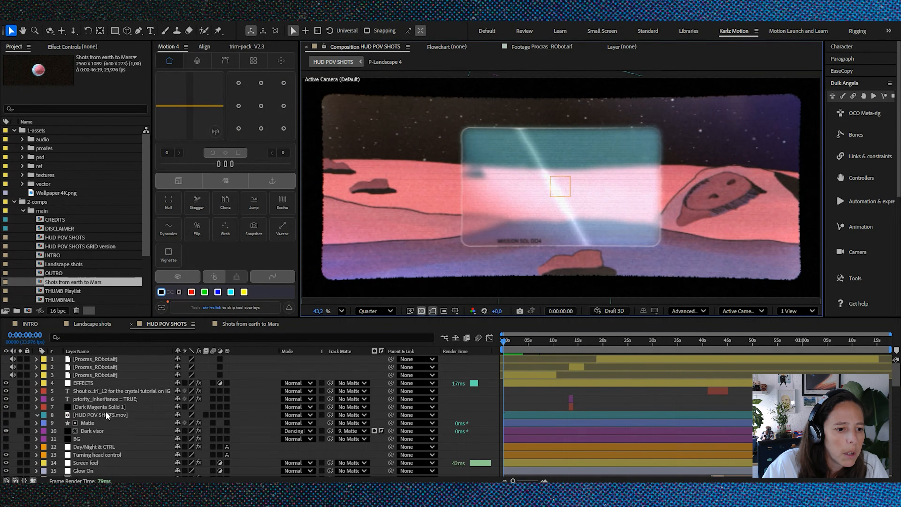
Step: Inspect the Dark visor layer in HUD POV SHOTS by toggling its visibility and viewing it in isolation, then restore the full composition
click(96, 430)
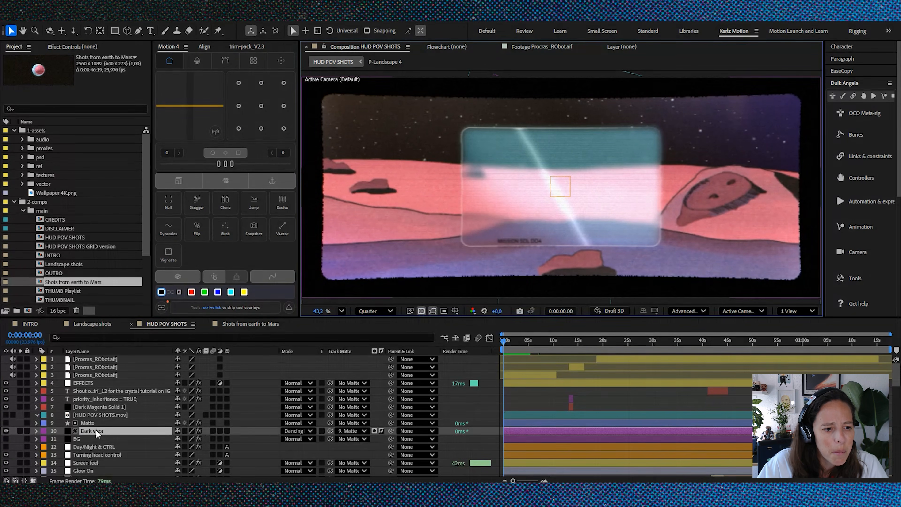
click(6, 431)
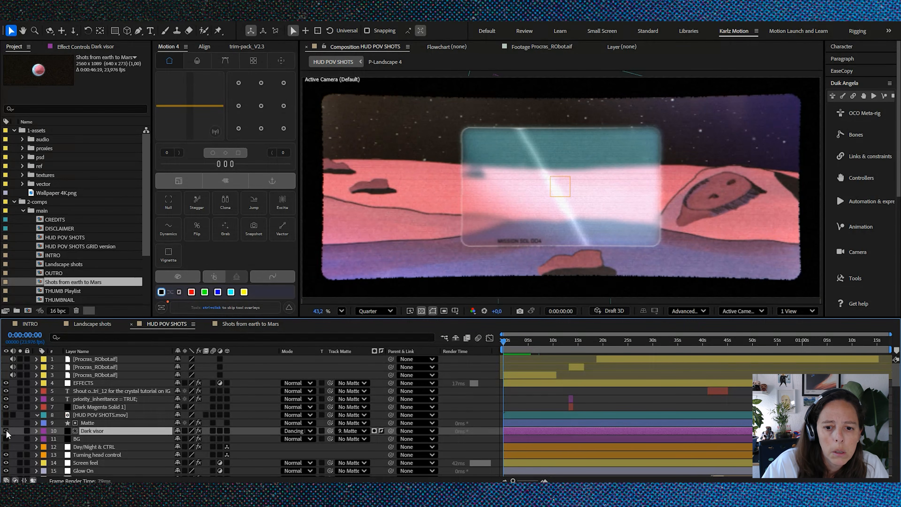
click(6, 431)
scroll(550, 192, down, 2)
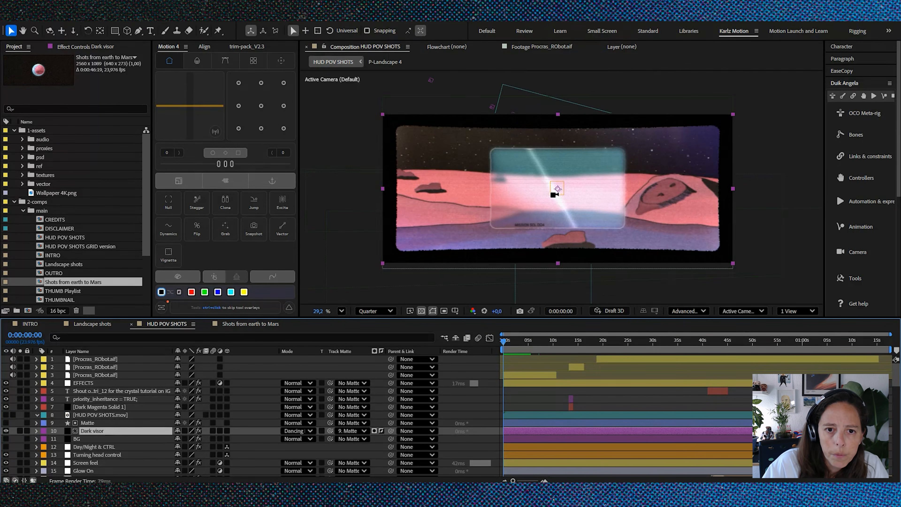
click(20, 431)
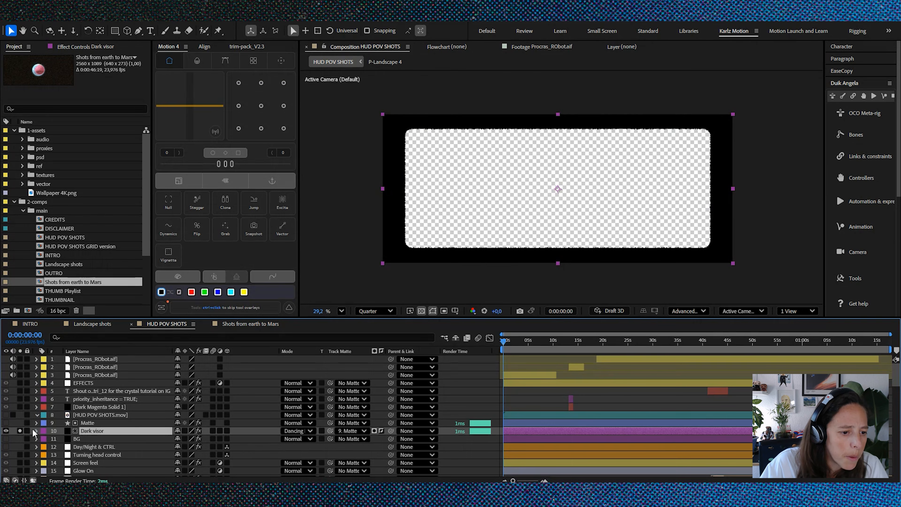
click(20, 431)
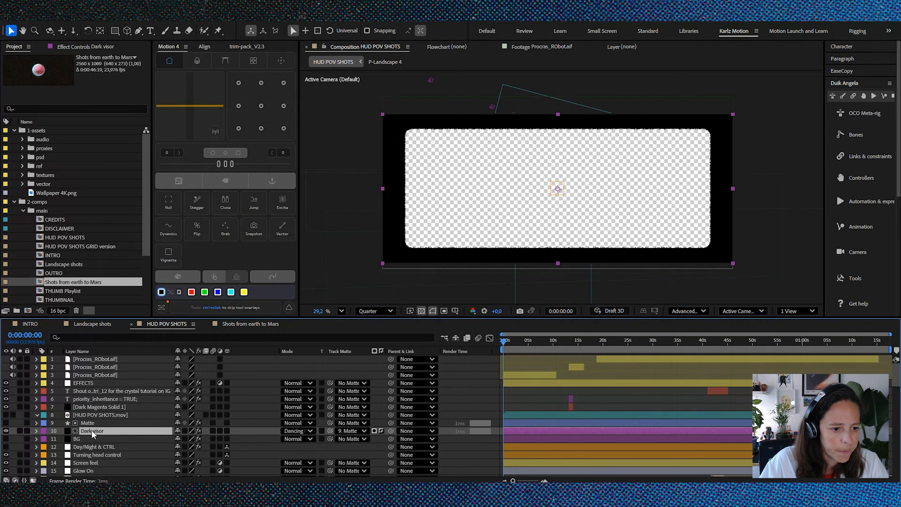
Step: View the Matte shape layer in isolation, then restore the full composition with the Matte layer hidden
click(88, 423)
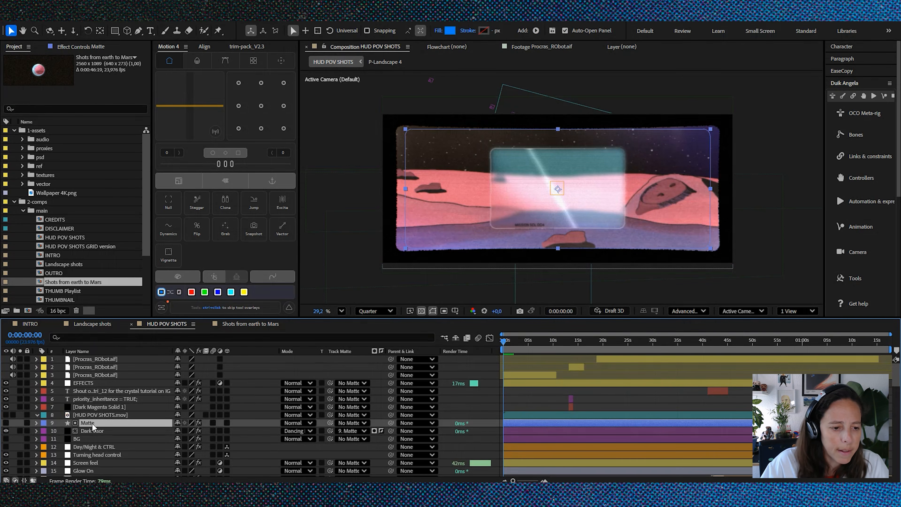
click(20, 423)
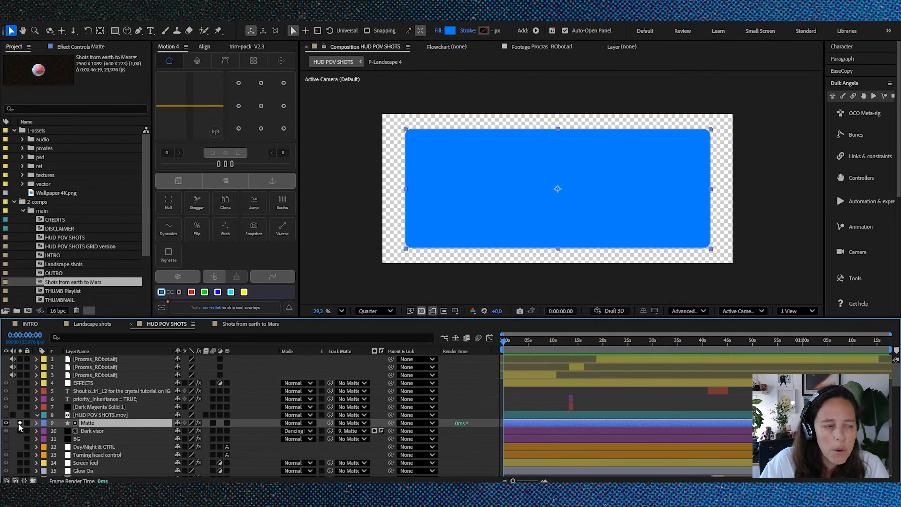
click(20, 423)
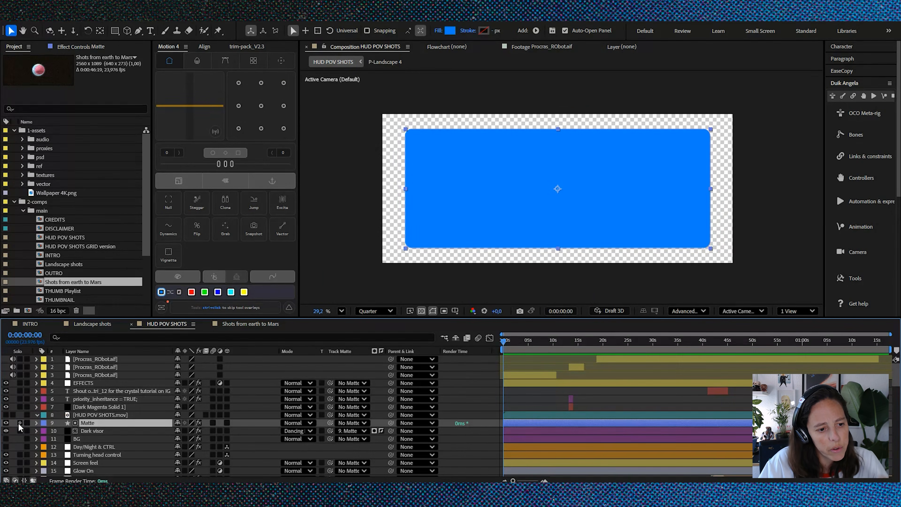
click(5, 423)
Step: Check the Dark visor layer's Dancing Dissolve blending mode and inspect the visor's border up close
click(99, 431)
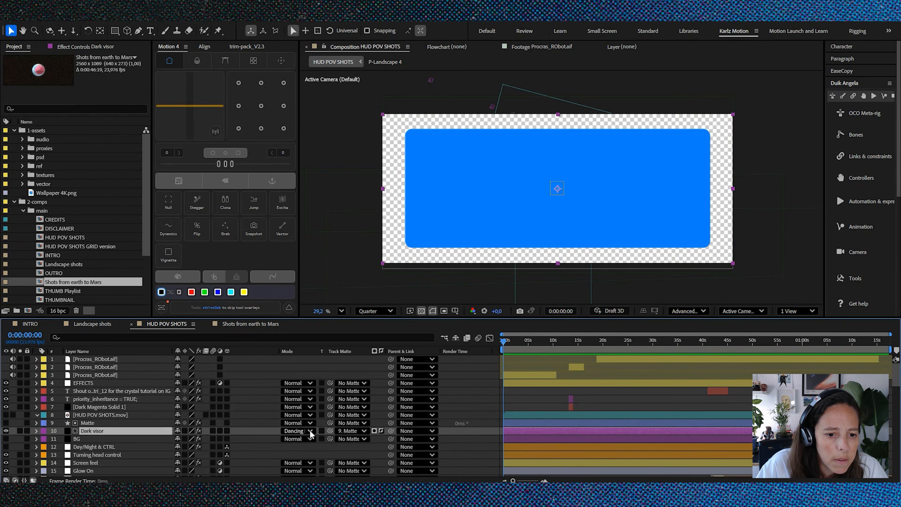
click(302, 430)
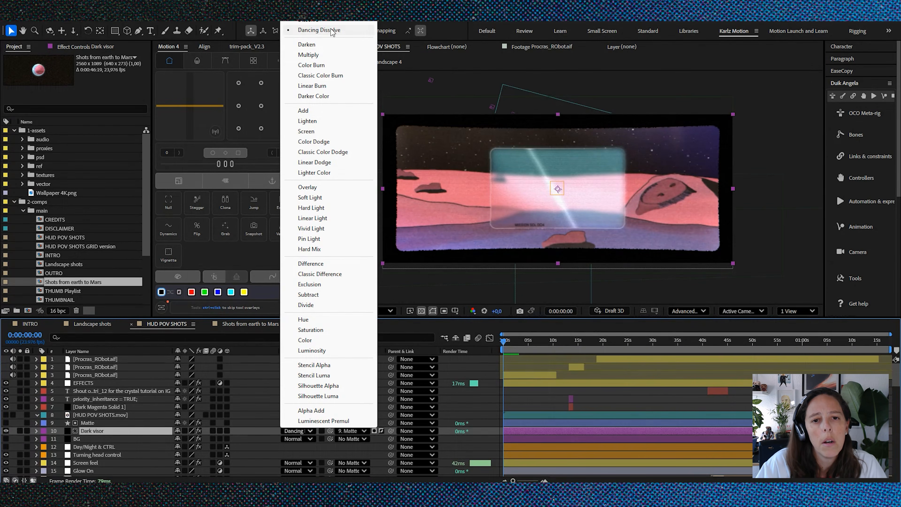
click(547, 403)
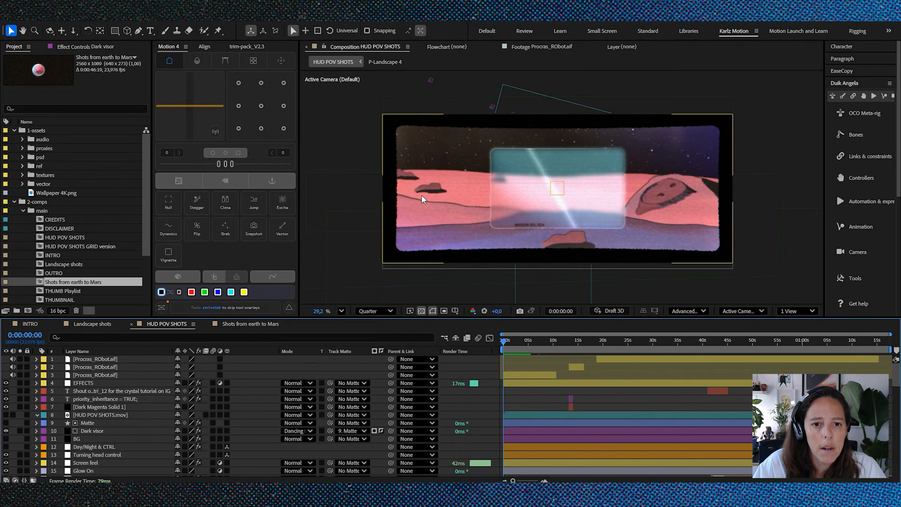
scroll(400, 178, up, 5)
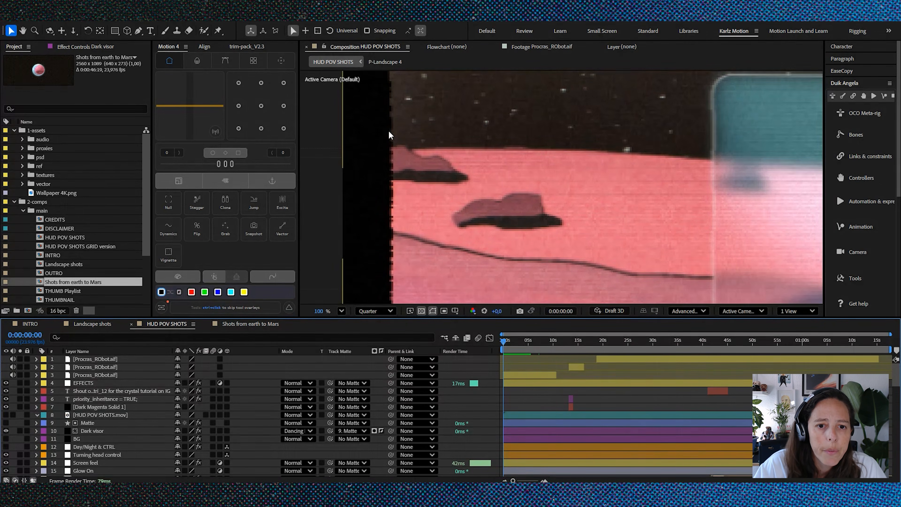
scroll(397, 164, down, 2)
scroll(393, 174, down, 1)
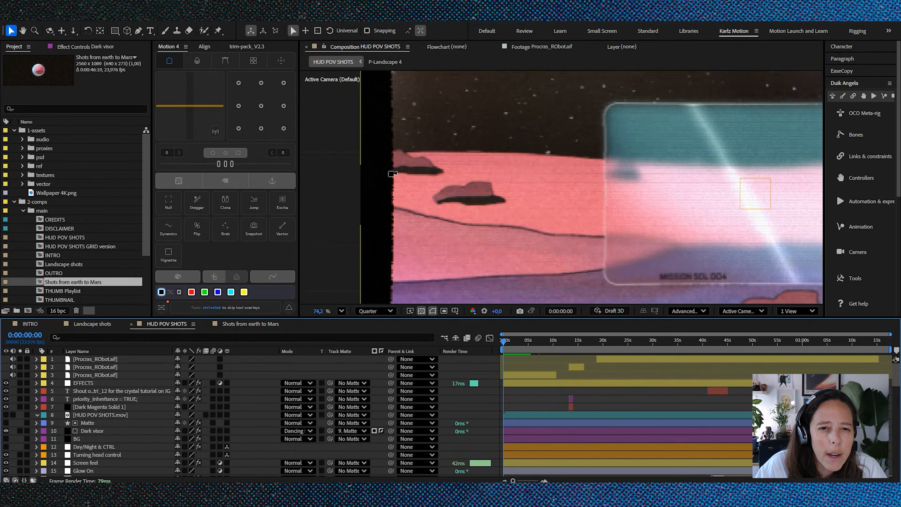
scroll(386, 162, down, 10)
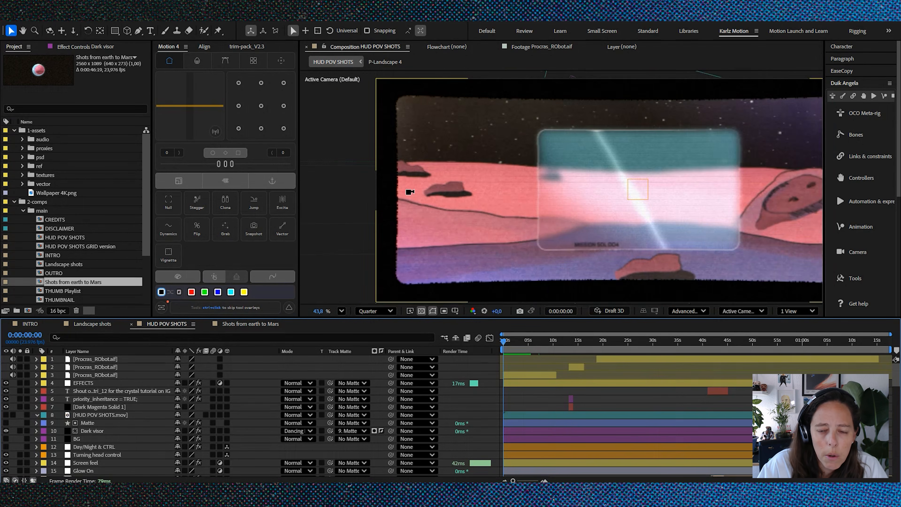
Step: Go to 0:00:01:08 and examine the HUD POV SHOTS layer stack, from the crystal viewers down to the landscape and sky layers
click(509, 340)
mouse_move(510, 340)
mouse_down()
mouse_move(501, 340)
mouse_move(510, 341)
mouse_up()
scroll(123, 410, down, 2)
scroll(124, 409, down, 15)
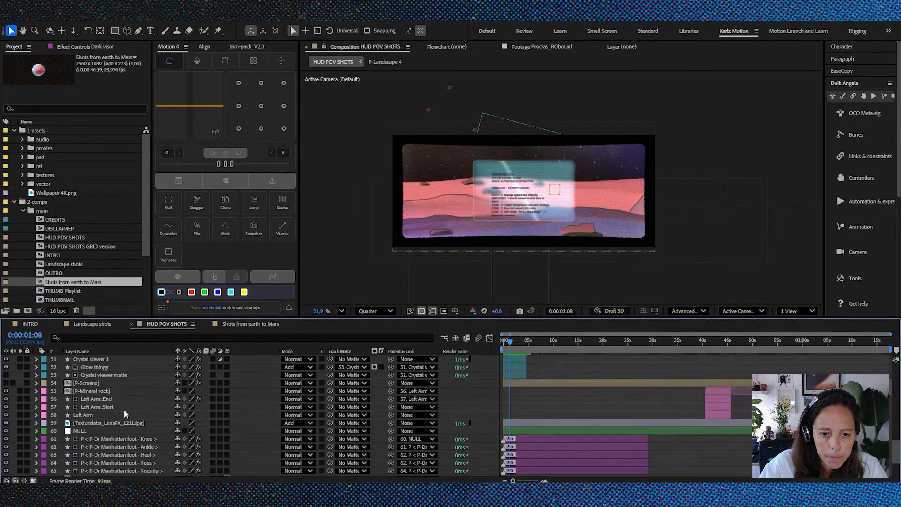
scroll(124, 409, down, 3)
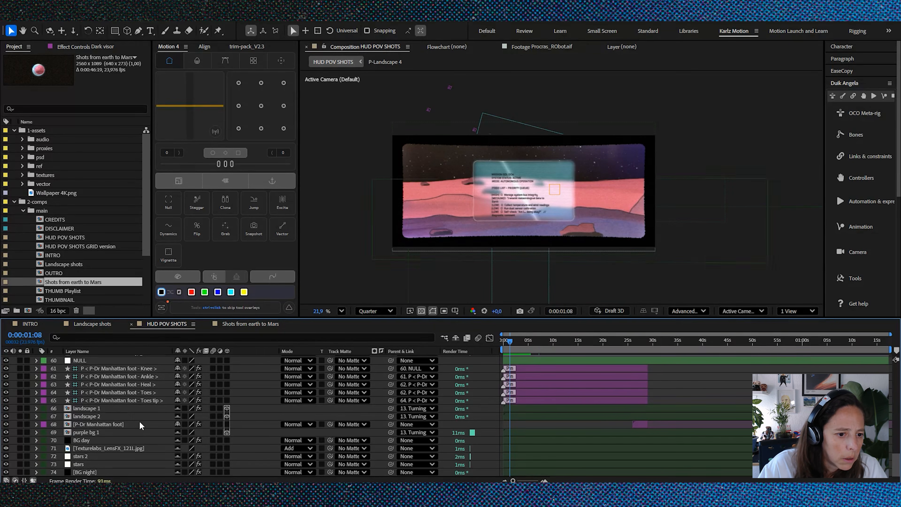
scroll(139, 421, up, 3)
scroll(140, 424, up, 11)
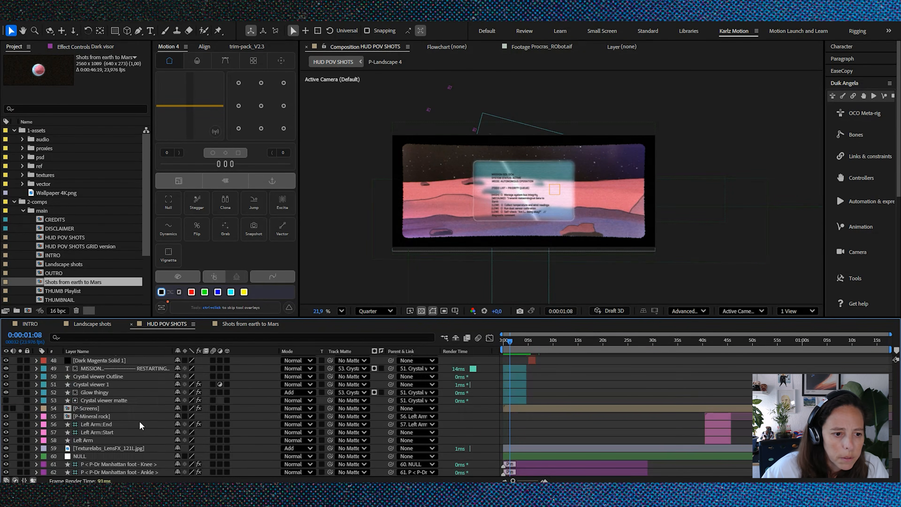
scroll(140, 424, up, 5)
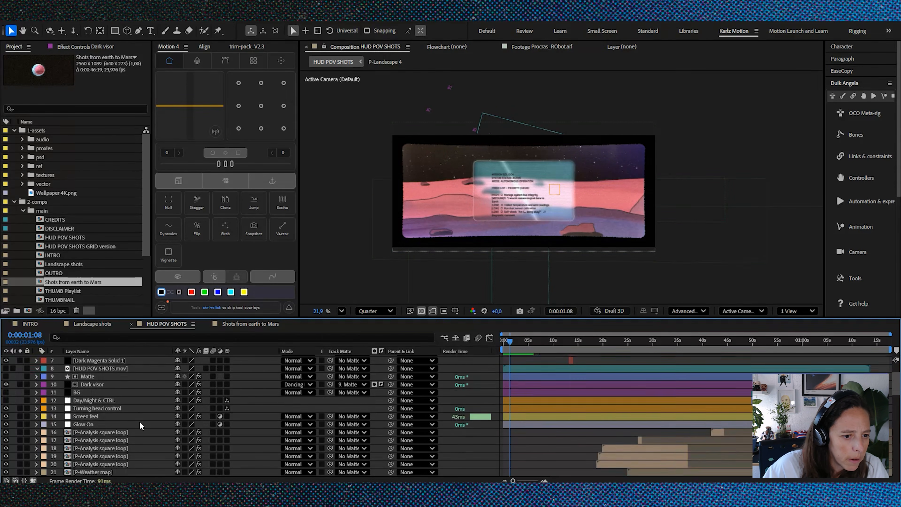
scroll(98, 414, down, 1)
Step: Reveal the keyframed position and rotation properties of the Turning head control layer and magnify the timeline around them
click(92, 426)
click(93, 417)
click(95, 401)
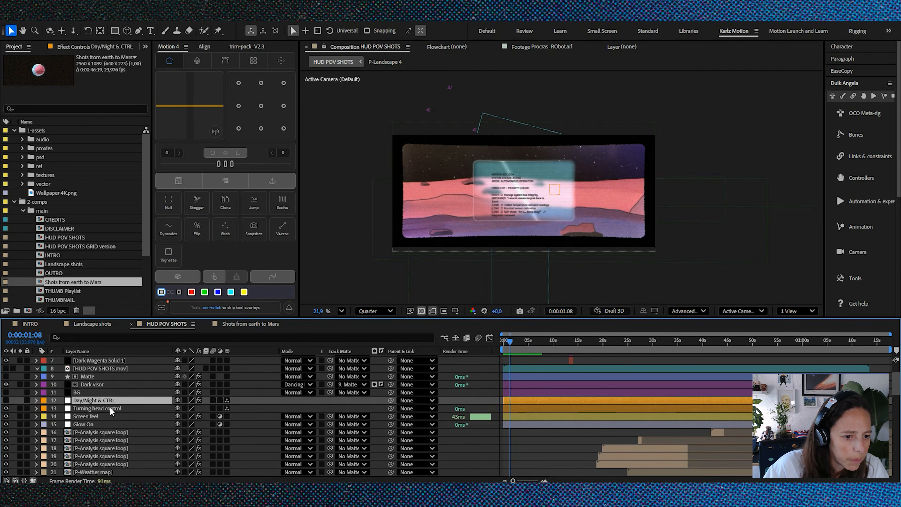
click(90, 408)
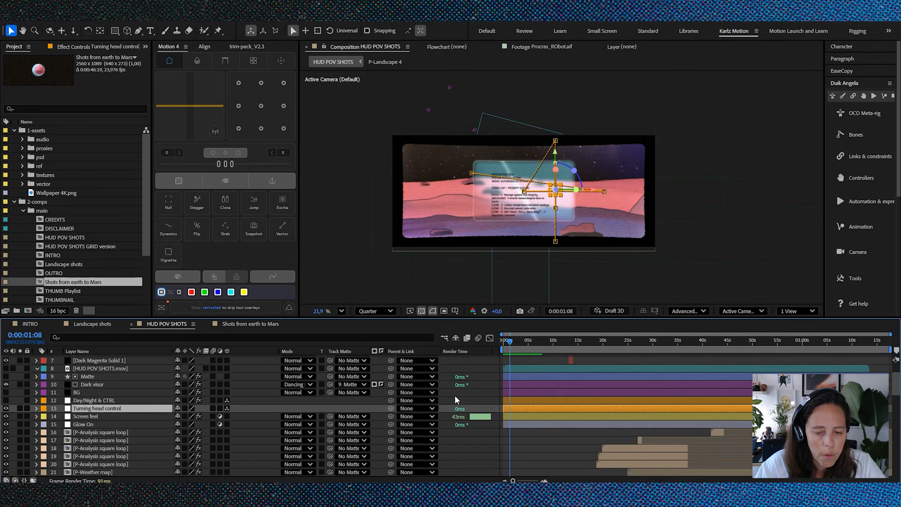
key(u)
key(equal)
key(equal)
key(equal)
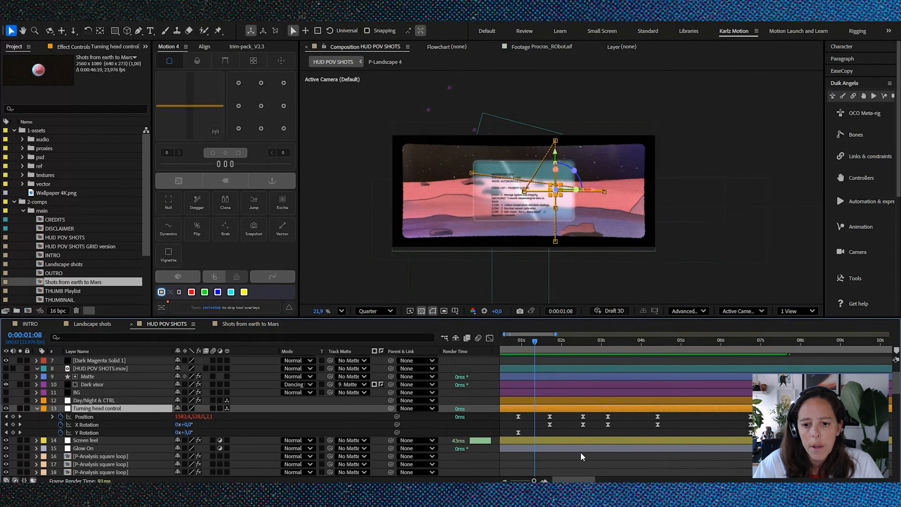
Step: Move the playhead to 0:00:01:05, deselect the layer and set the viewer's preview resolution to Full
mouse_move(553, 348)
mouse_down()
mouse_move(507, 346)
mouse_move(519, 352)
mouse_move(491, 359)
mouse_move(591, 369)
mouse_move(520, 365)
mouse_move(567, 363)
mouse_move(549, 364)
mouse_up()
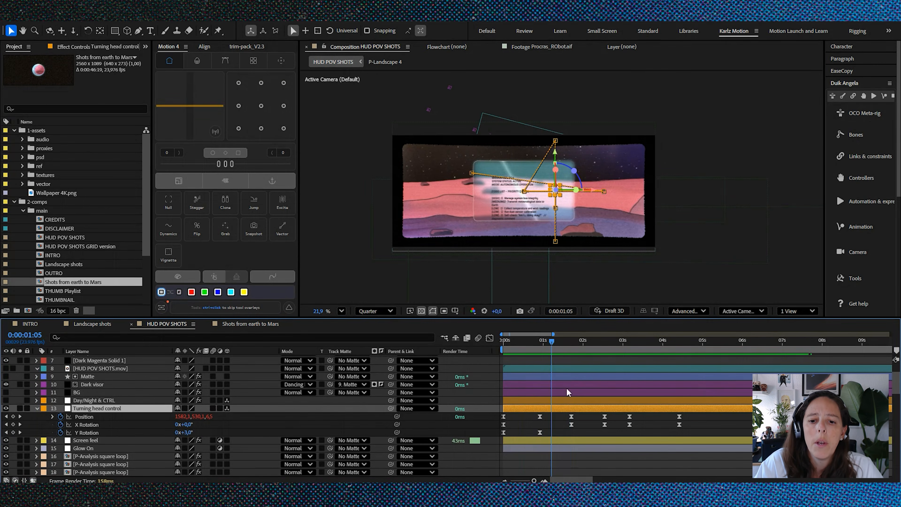
click(559, 421)
scroll(509, 200, up, 3)
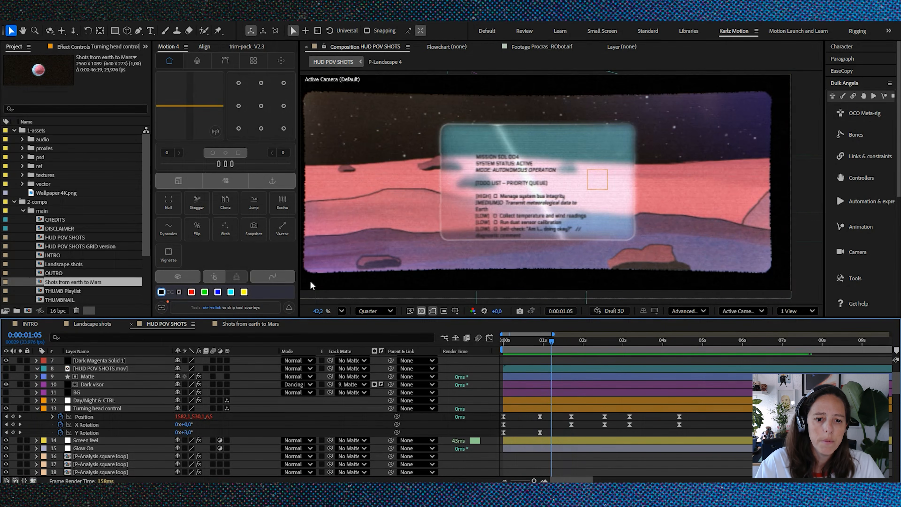
click(373, 311)
click(372, 340)
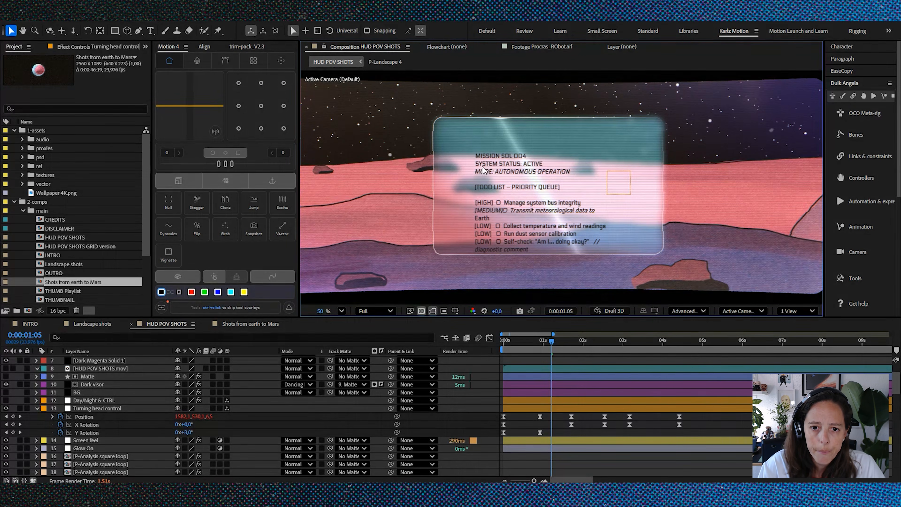
scroll(524, 213, down, 1)
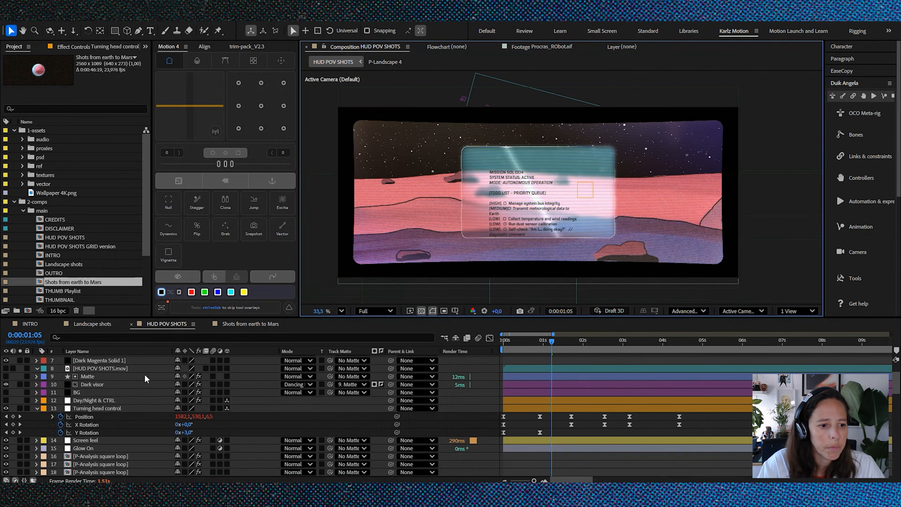
Step: Collapse the Turning head control and Crystal viewer 4 properties, and solo the Crystal viewer 4 layer
click(37, 408)
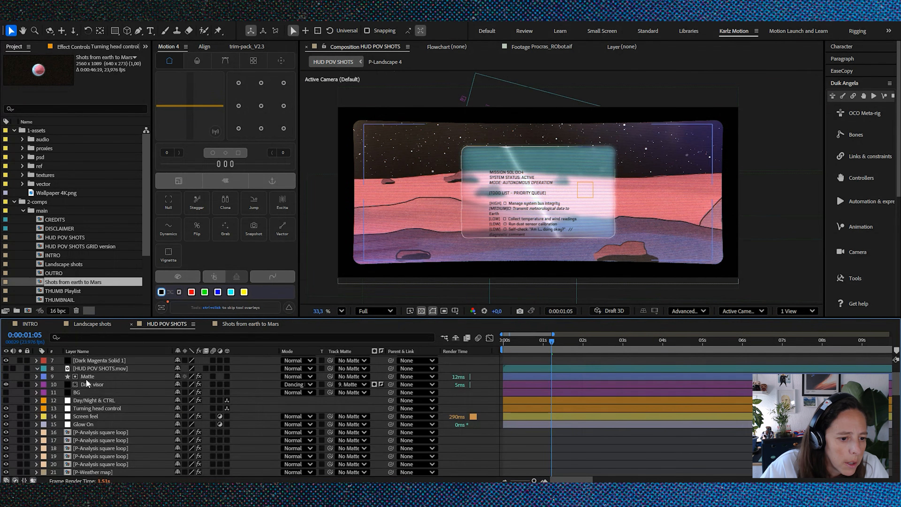
scroll(93, 387, down, 3)
click(107, 442)
click(103, 448)
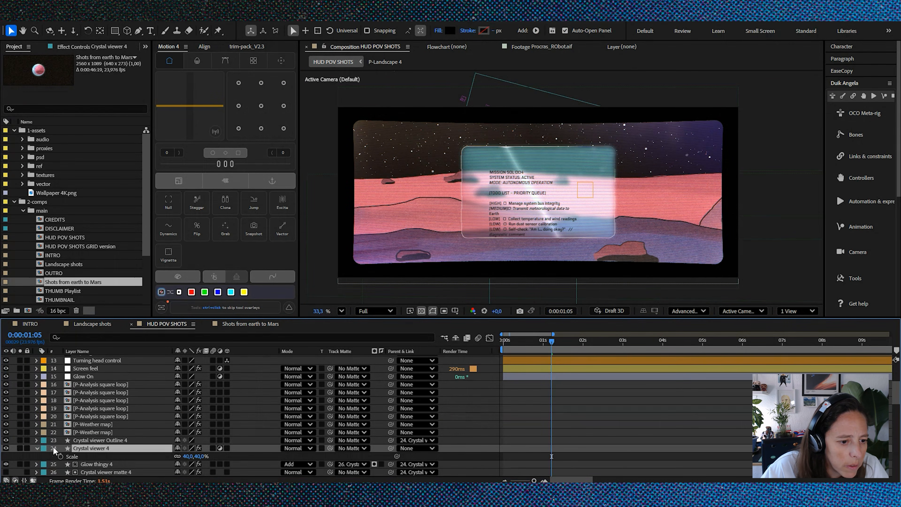
click(37, 447)
scroll(105, 421, down, 2)
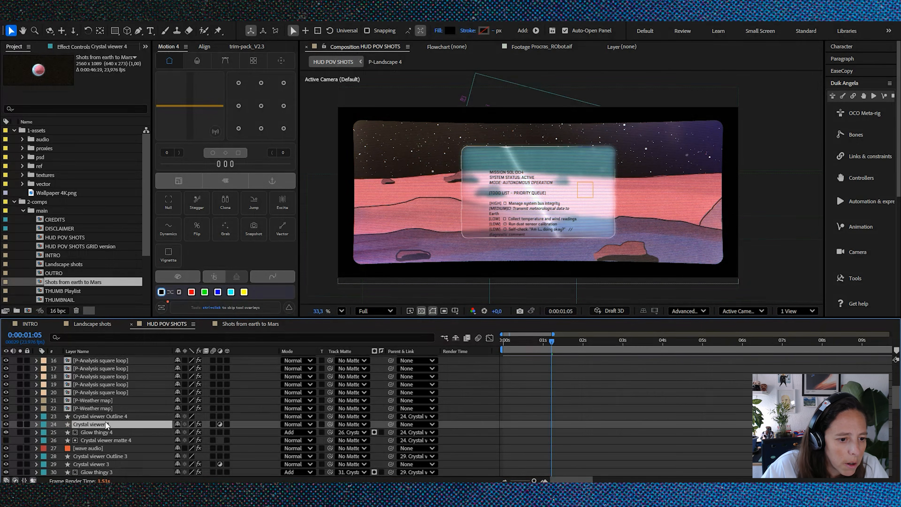
click(20, 423)
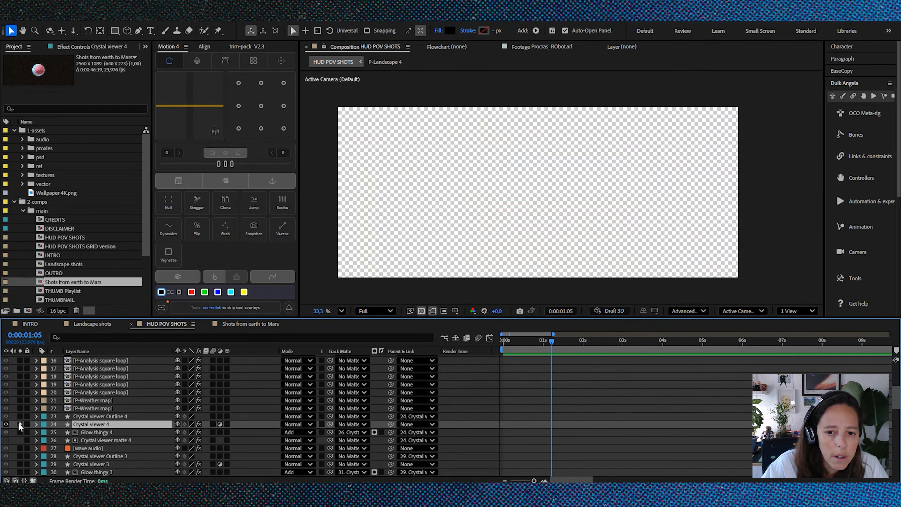
Step: Select the Crystal viewer 1 layer and examine its adjustment-layer switch plus its Fast Box Blur and CC Light Sweep effects up close
scroll(575, 416, down, 2)
scroll(574, 416, down, 12)
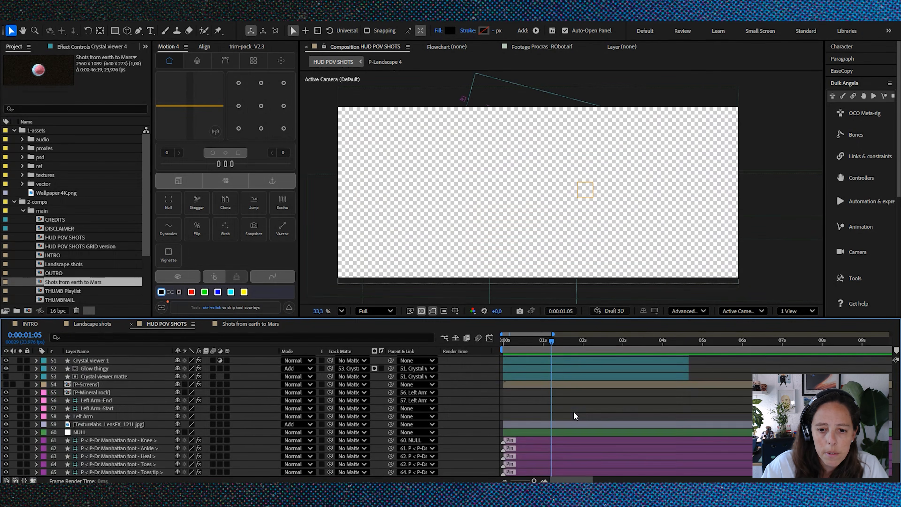
click(569, 432)
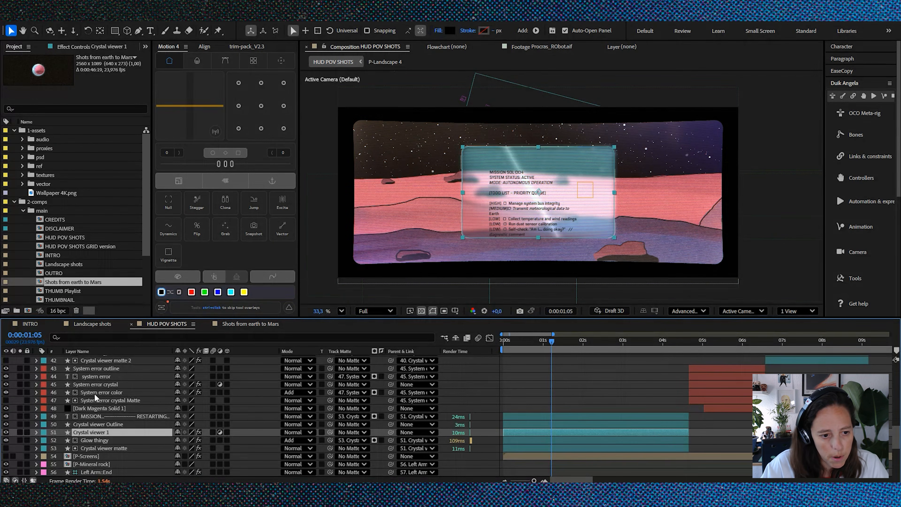
click(220, 432)
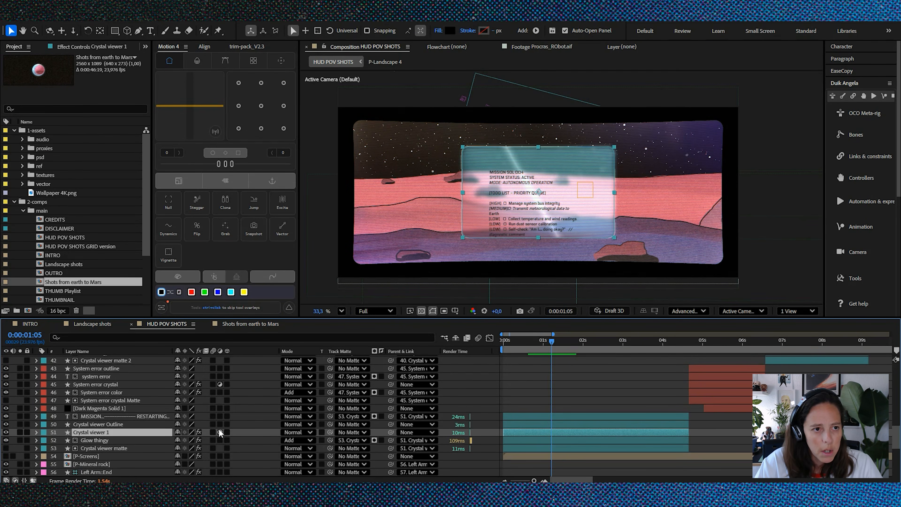
click(64, 52)
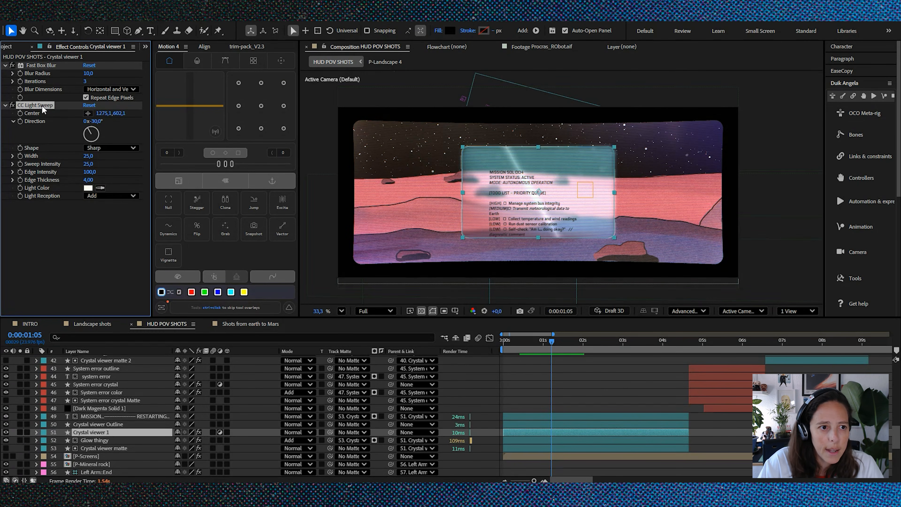
scroll(556, 209, up, 1)
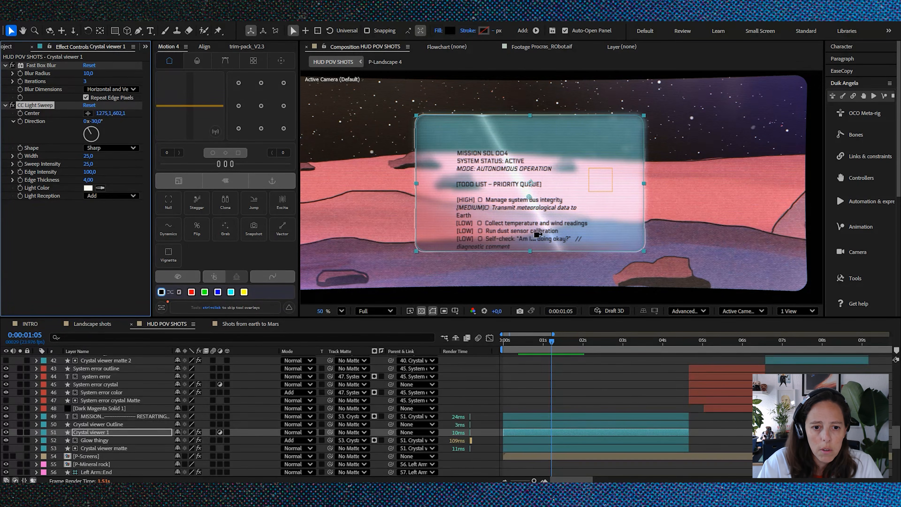
click(376, 316)
scroll(508, 222, down, 1)
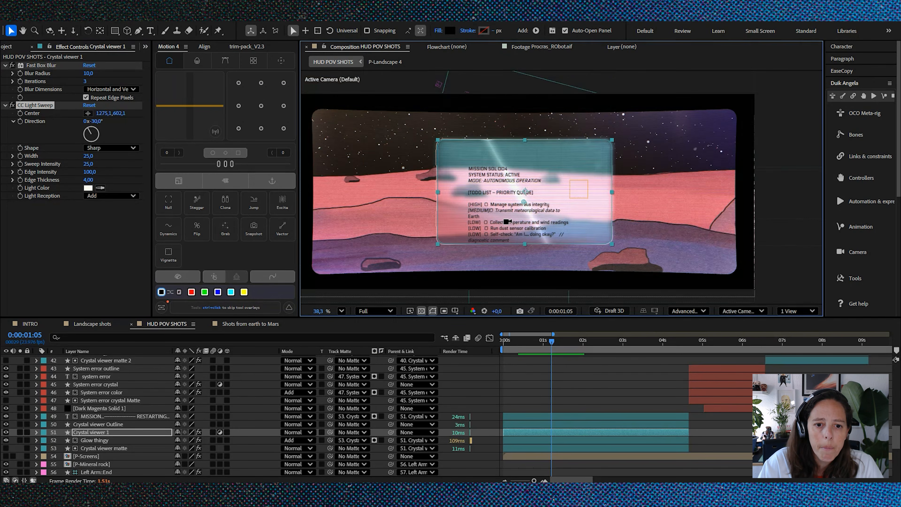
click(430, 188)
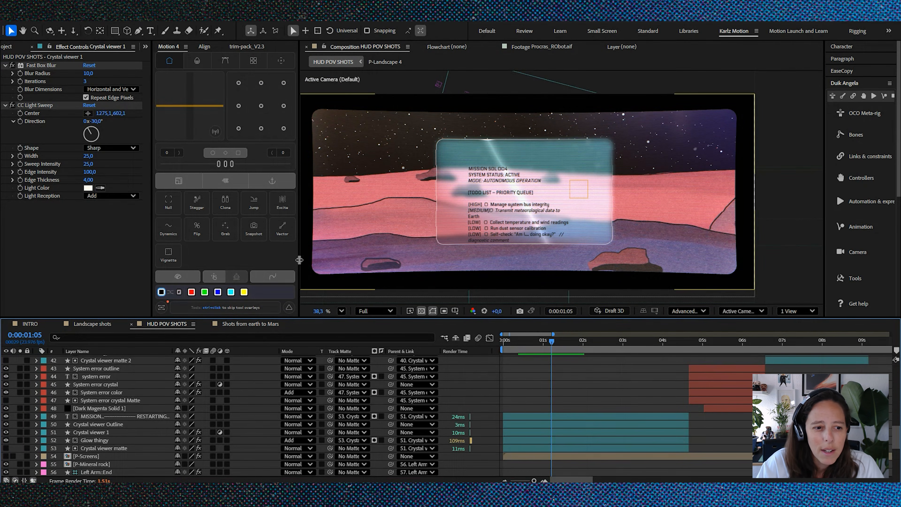
Step: Select the MISSION text layer, inspect the to-do text inside the crystal viewer and scrub to 0:00:01:15 to see it scroll
click(109, 416)
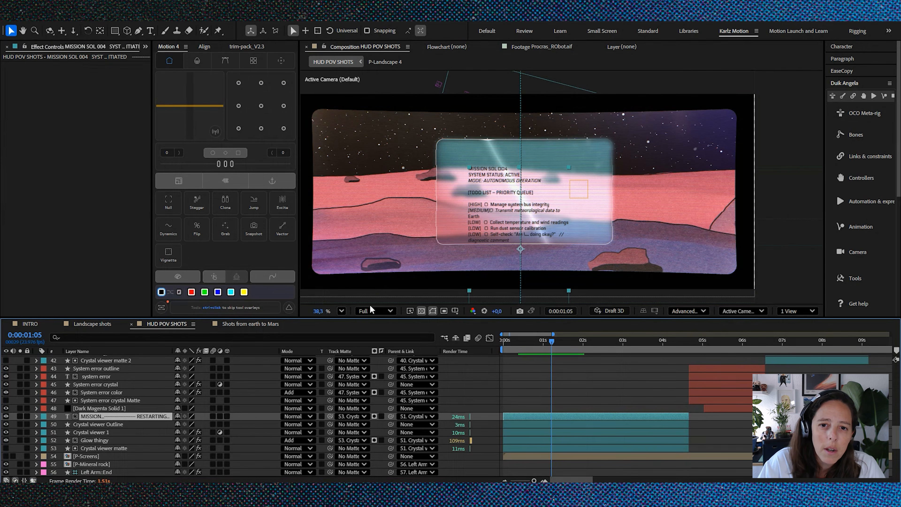
scroll(509, 186, up, 3)
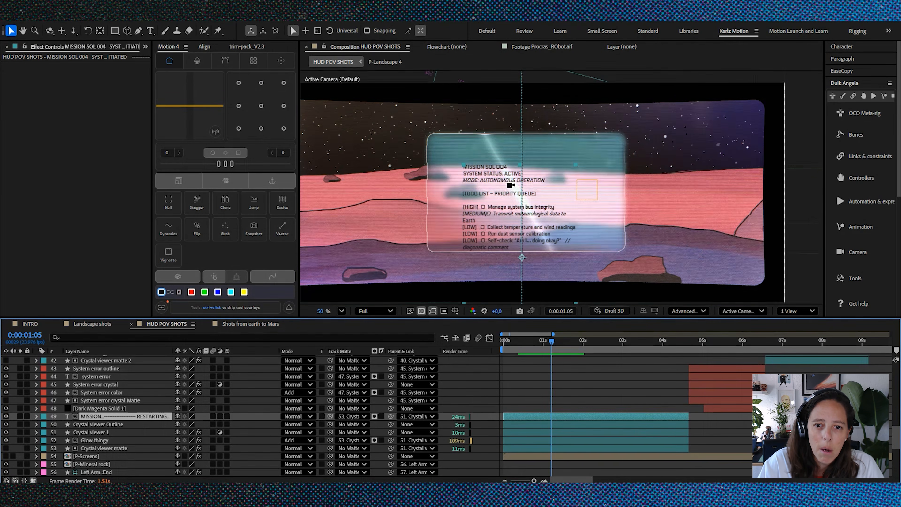
scroll(510, 186, down, 2)
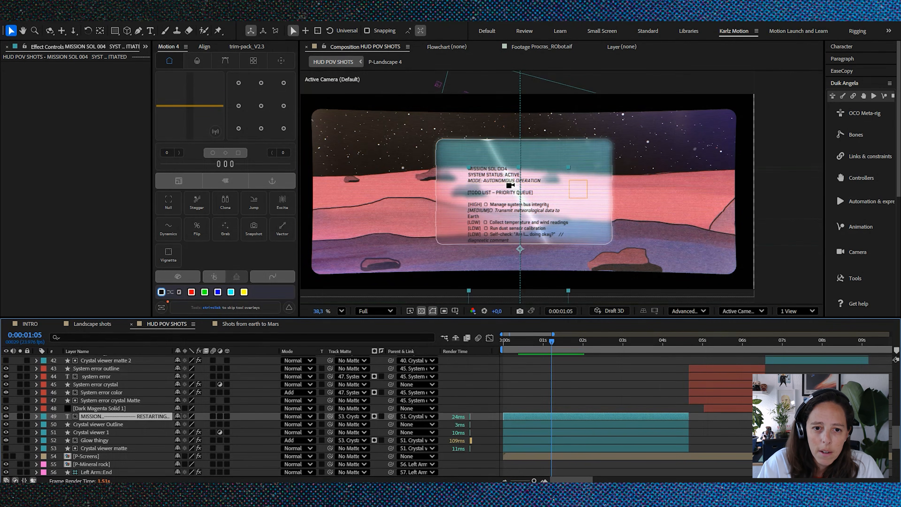
scroll(494, 198, up, 1)
scroll(494, 198, down, 1)
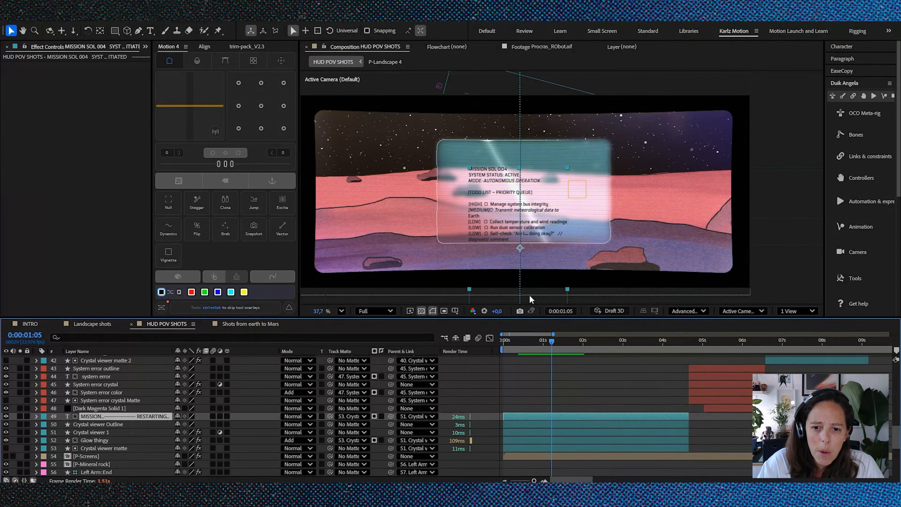
mouse_move(554, 343)
mouse_down()
mouse_move(580, 344)
mouse_move(571, 347)
mouse_up()
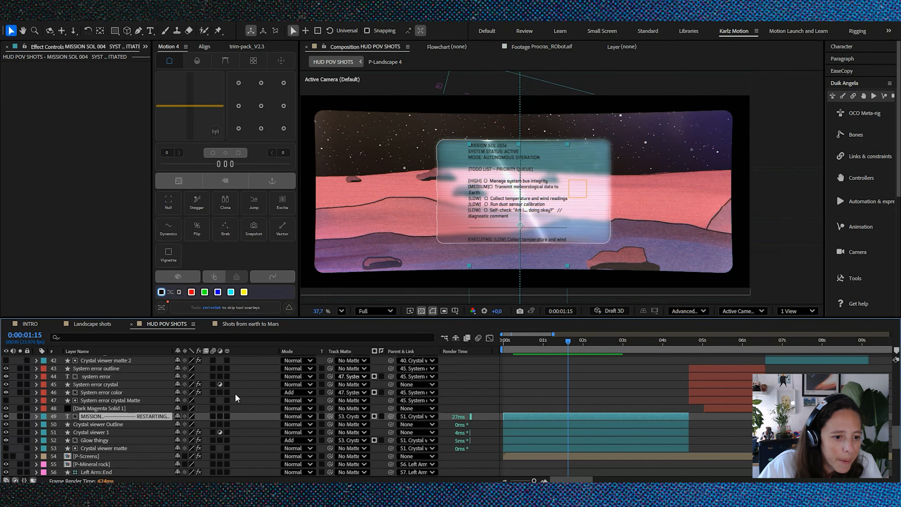
Step: Select the EFFECTS layer and examine its Noise HLS Auto, Quick Chromatic Aberration 3 and Optics Compensation effects
scroll(152, 416, up, 8)
scroll(153, 416, up, 6)
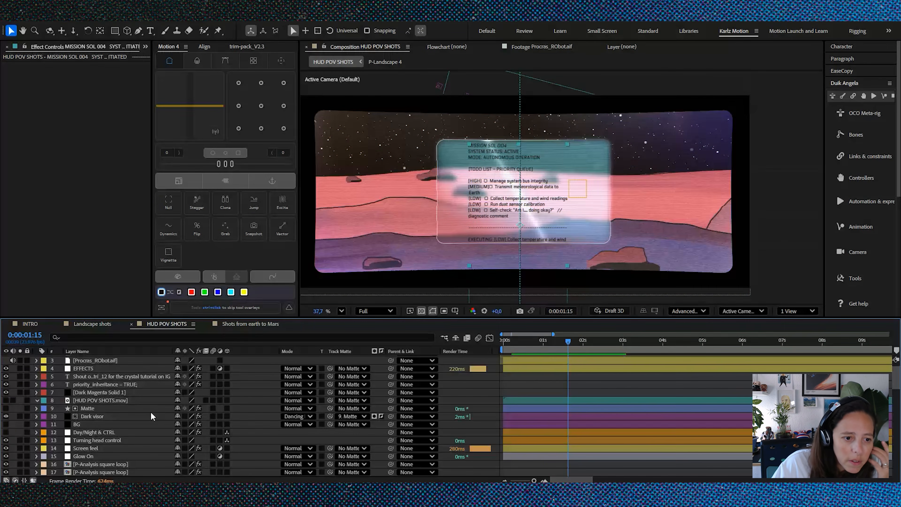
click(106, 383)
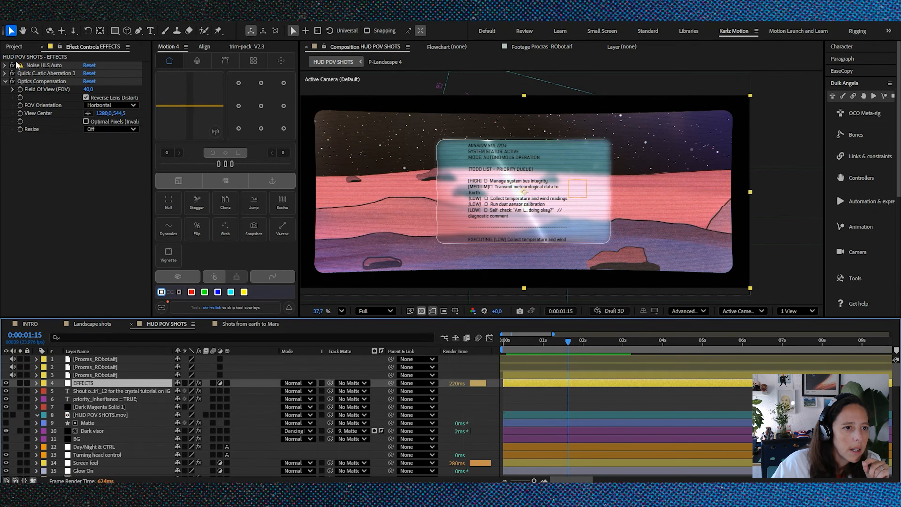
click(48, 66)
click(52, 74)
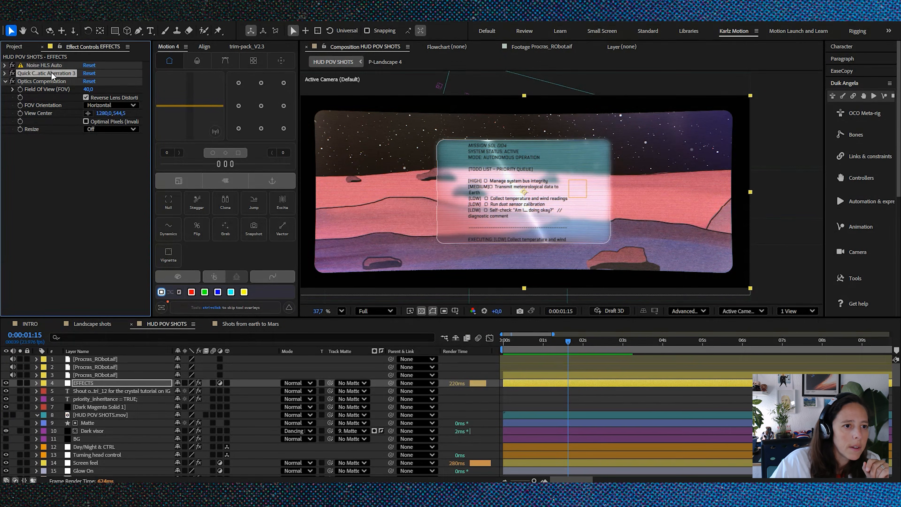
click(4, 74)
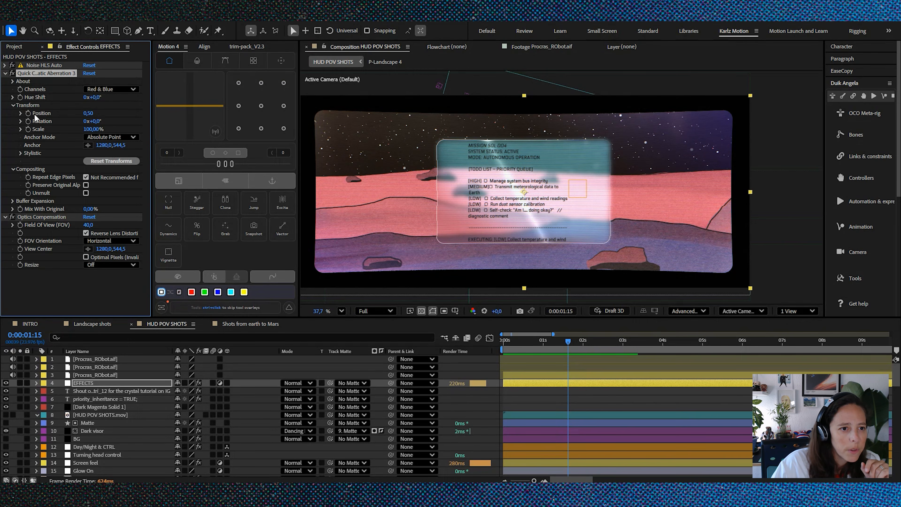
click(4, 73)
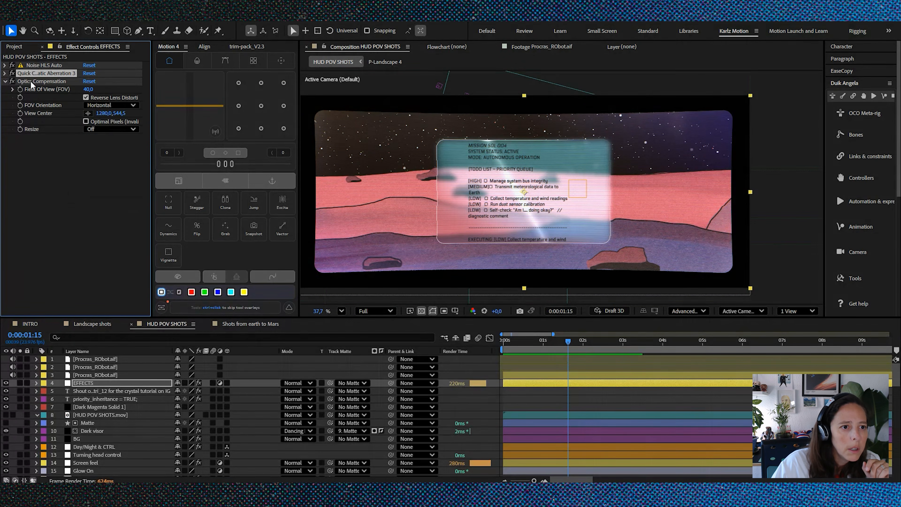
click(41, 81)
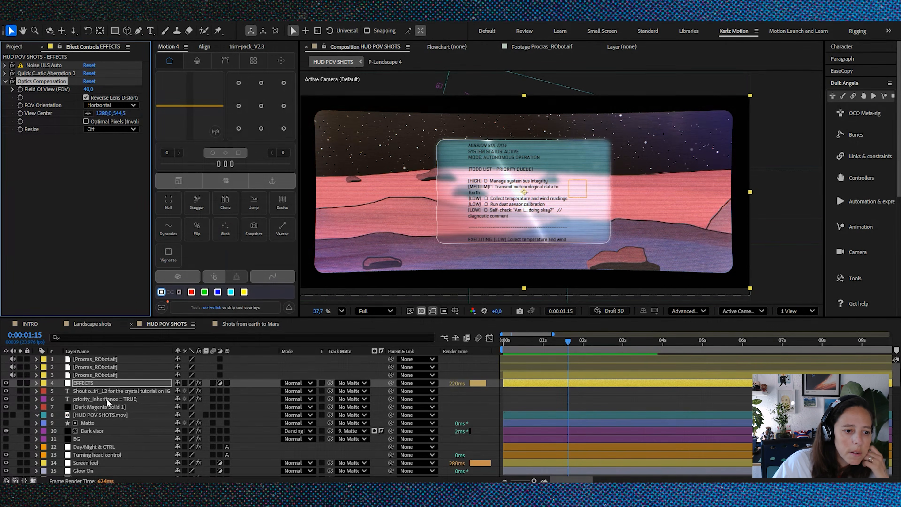
Step: Select the Screen feel layer, expand its Venetian Blinds effect and switch it off and on to compare the magnified picture
scroll(111, 421, down, 1)
click(85, 439)
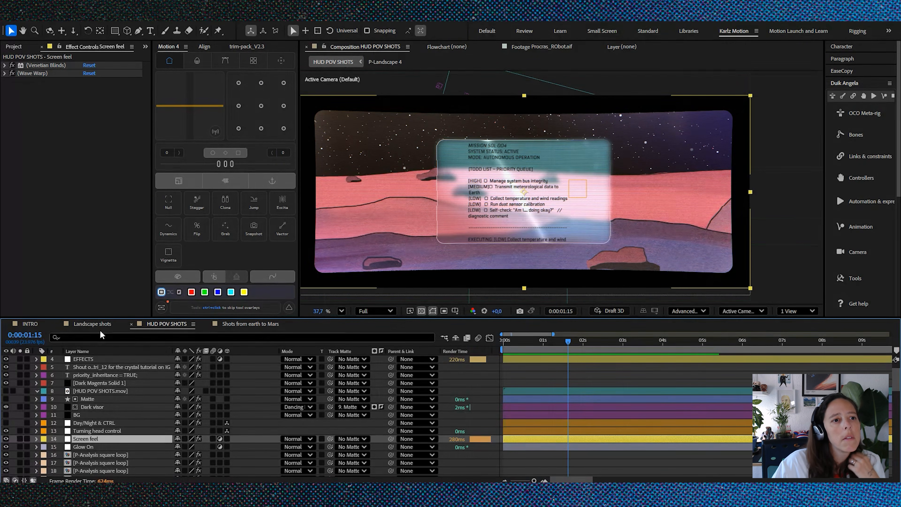
click(6, 66)
click(5, 66)
scroll(456, 210, up, 5)
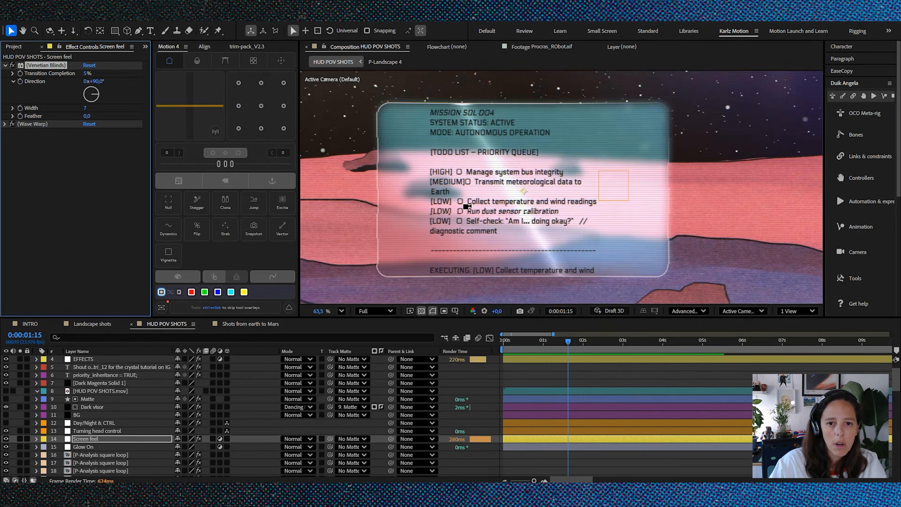
click(12, 65)
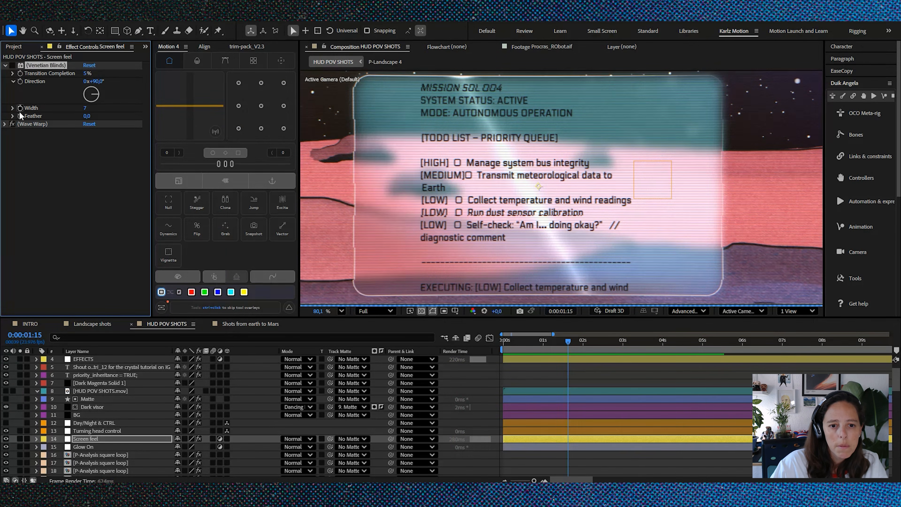
click(12, 65)
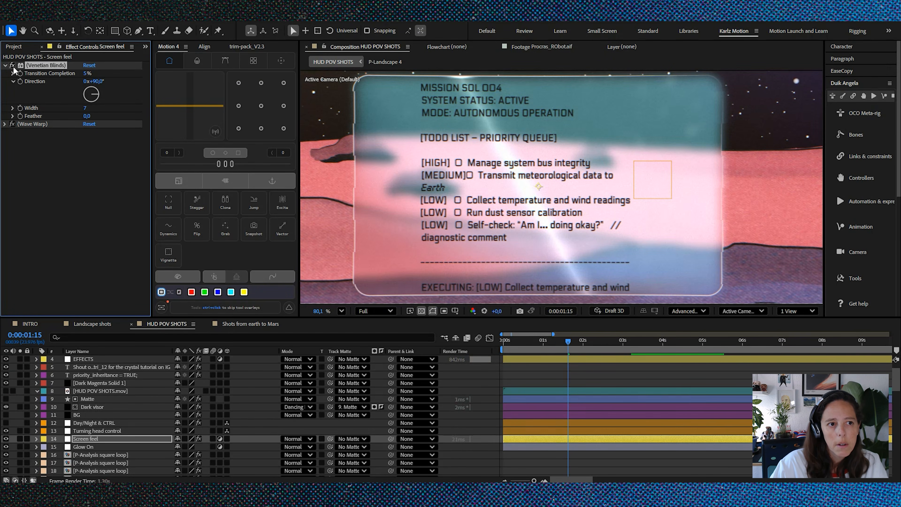
Step: Expand the Screen feel layer's Wave Warp effect and disable it to compare the picture without the distortion
click(34, 125)
click(4, 124)
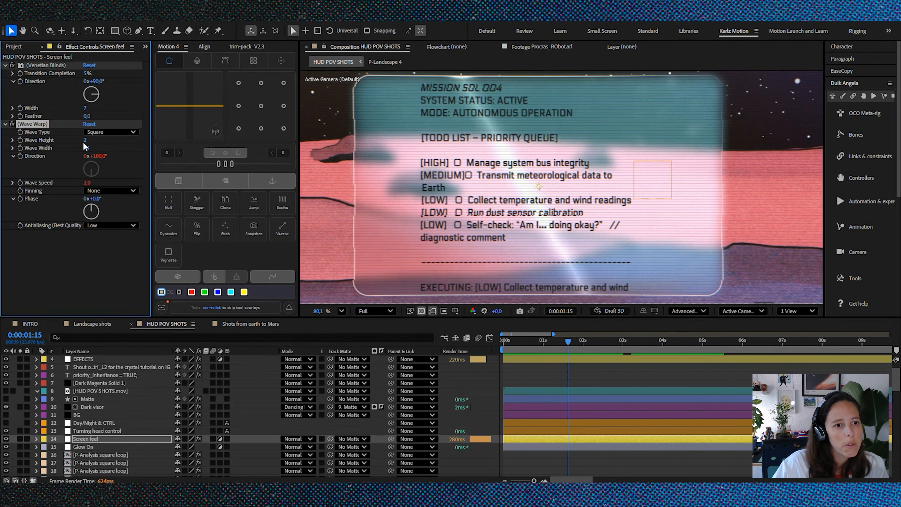
click(12, 124)
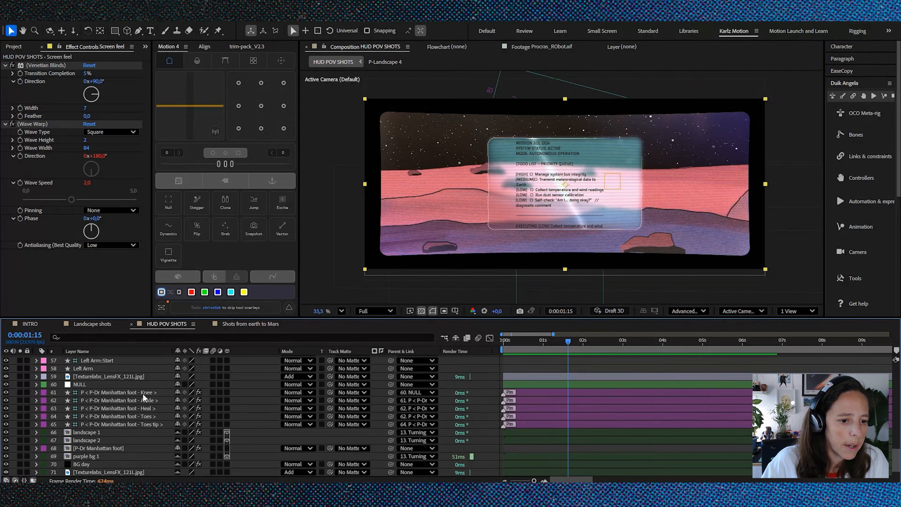
Step: Go to 0:00:26:19, open the P-Dr Manhattan foot precomposition and examine the leg artwork up close
click(142, 393)
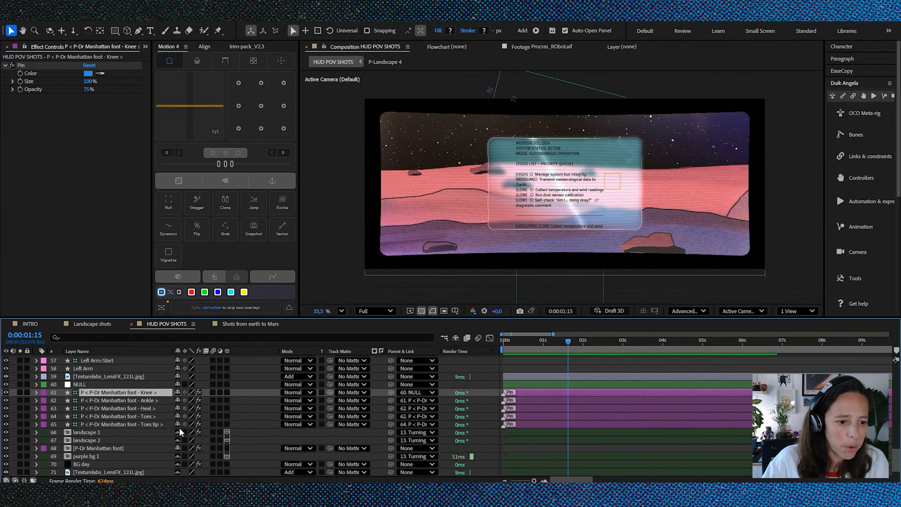
shift+click(167, 431)
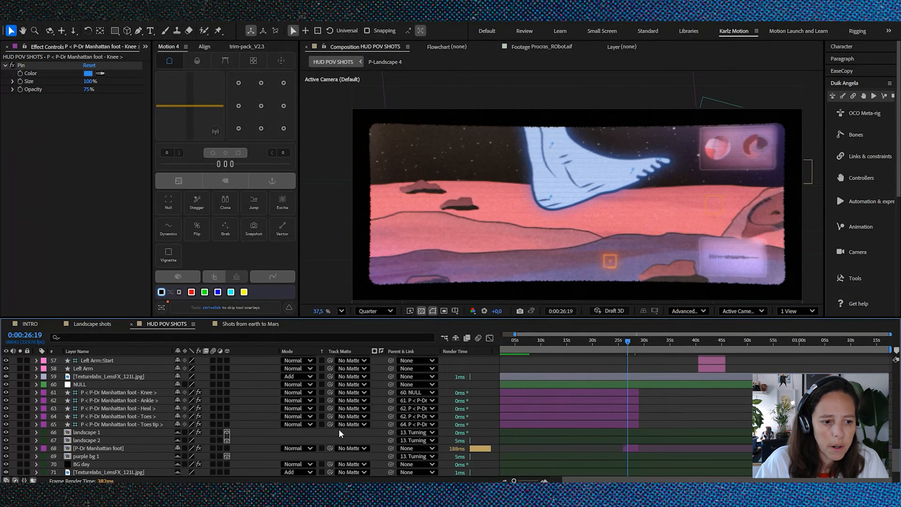
double_click(118, 449)
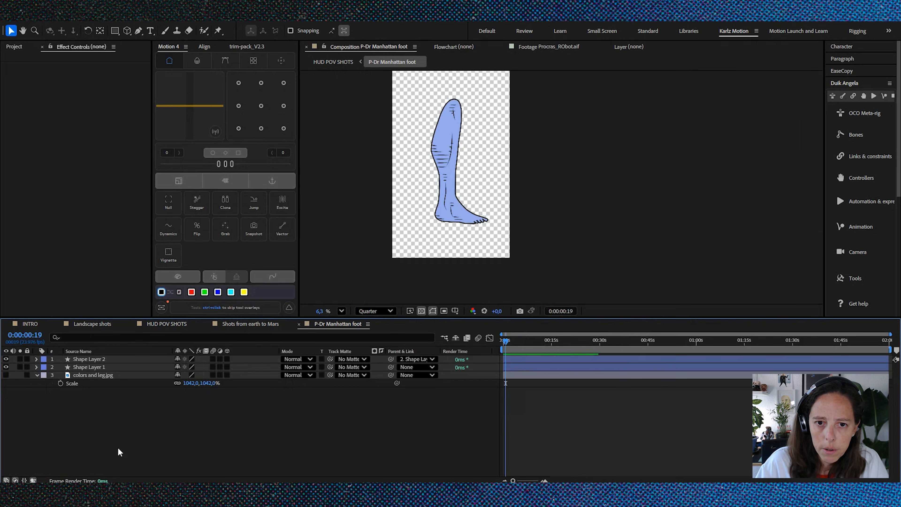
scroll(453, 180, up, 4)
key(space)
drag(465, 143, 476, 168)
scroll(476, 200, up, 1)
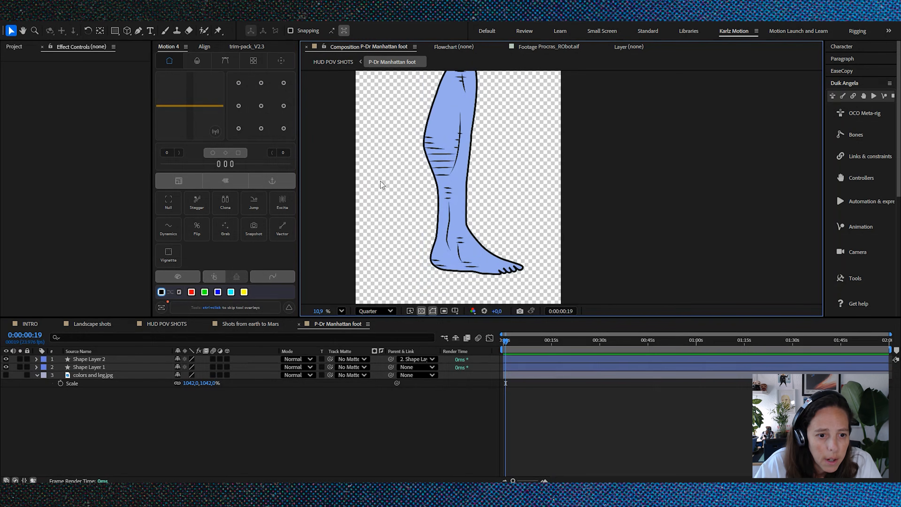
Step: Return to the HUD POV SHOTS composition and go through the foot's Knee, Ankle, Heal, Toes and Toes tip pin layers
click(175, 324)
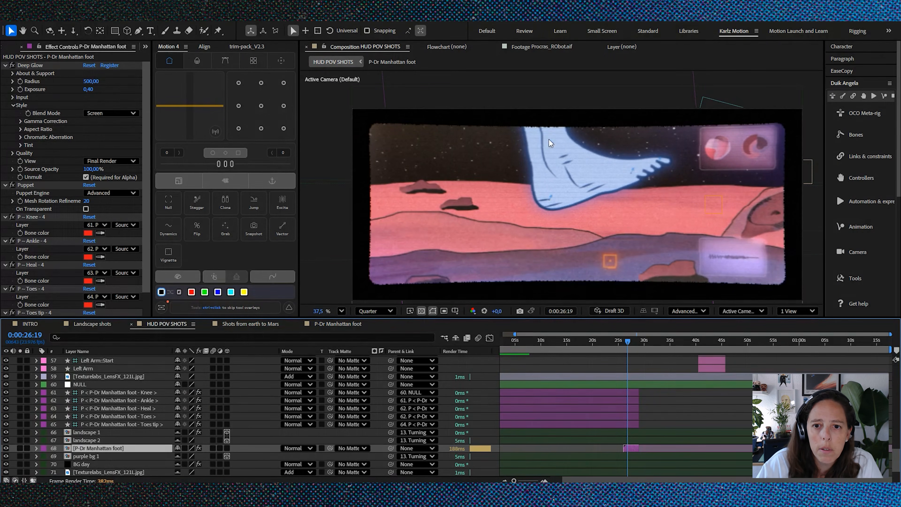
click(125, 392)
click(131, 400)
click(135, 408)
click(140, 416)
click(145, 425)
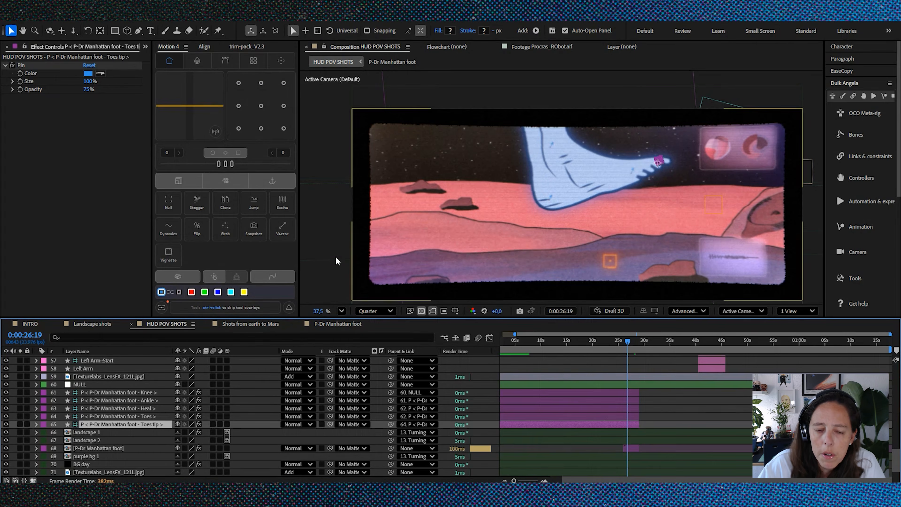
click(117, 392)
click(120, 400)
click(126, 416)
click(129, 425)
click(135, 393)
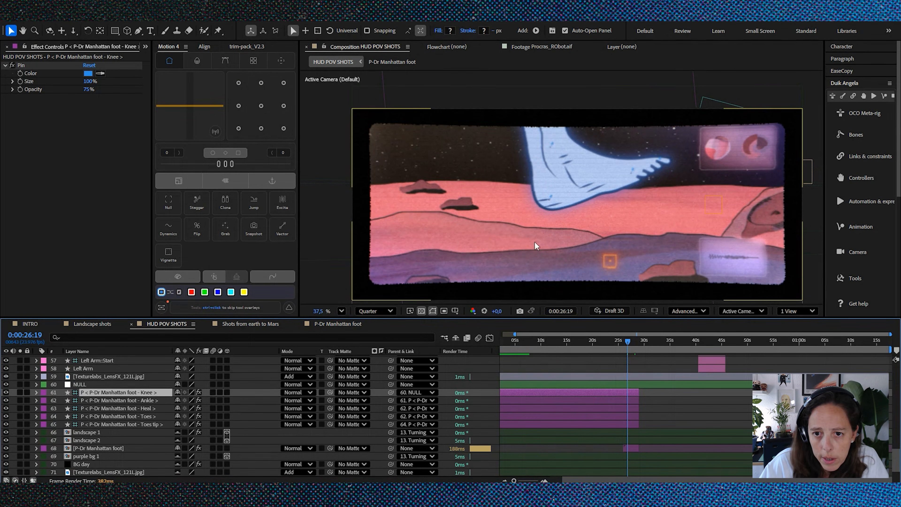
Step: Magnify the timeline around the foot shot and scrub to 0:00:27:06 to view the foot's step animation
scroll(660, 357, down, 1)
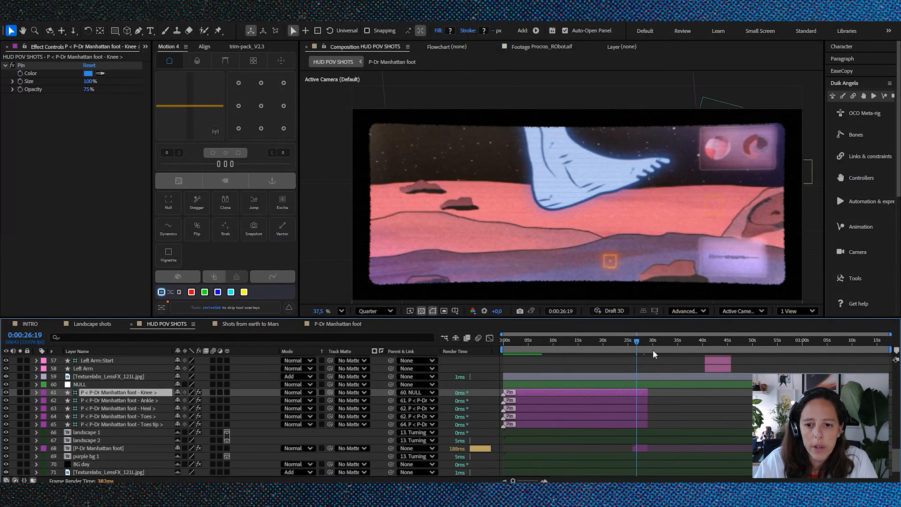
scroll(634, 388, up, 2)
mouse_move(643, 344)
mouse_down()
mouse_move(626, 347)
mouse_move(653, 349)
mouse_up()
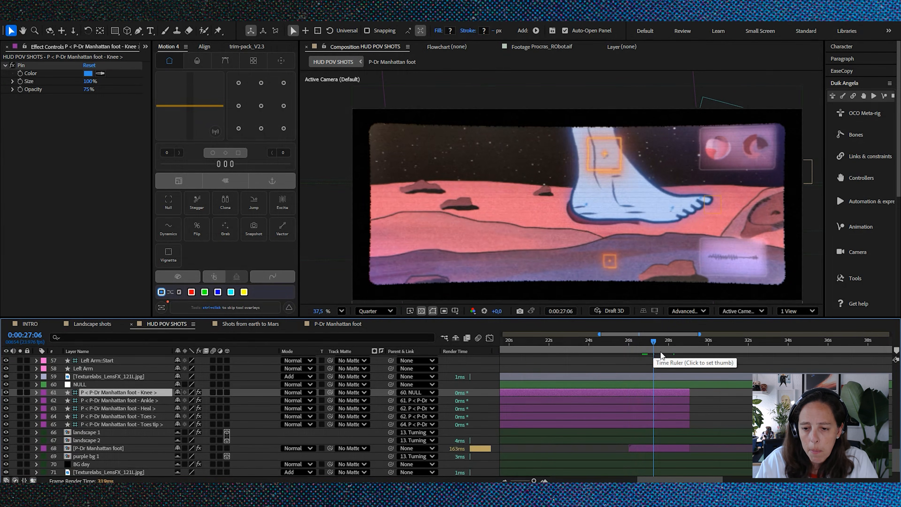
Step: Move on to the Left Arm shot and scrub to 0:00:43:10 to view the robot arm holding the crystal
scroll(579, 384, down, 2)
drag(619, 344, 684, 351)
scroll(638, 377, down, 3)
scroll(692, 402, up, 3)
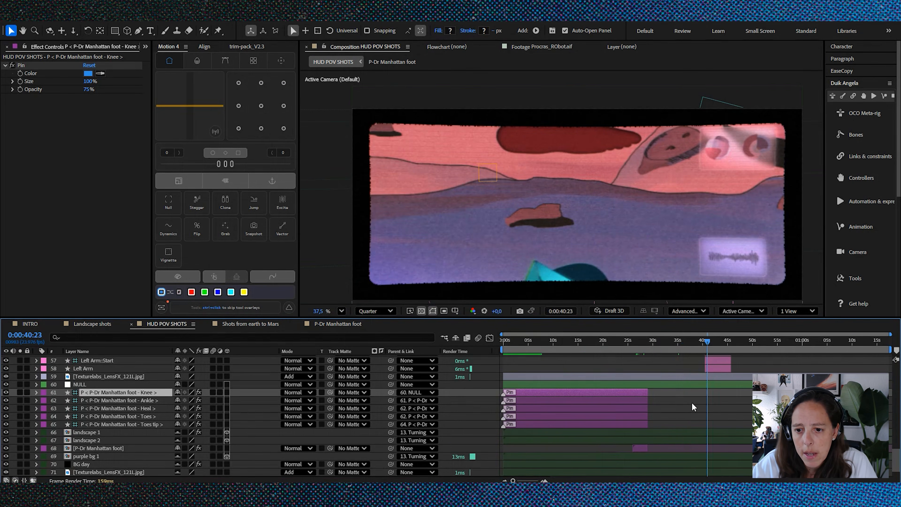
drag(703, 352, 718, 351)
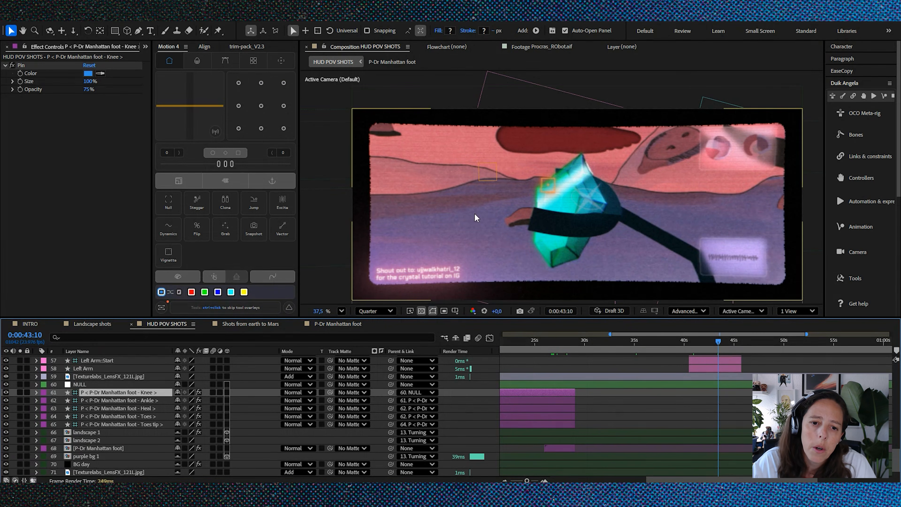
Step: Set the HUD POV SHOTS preview resolution to Full for the robot arm shot
click(388, 311)
click(372, 340)
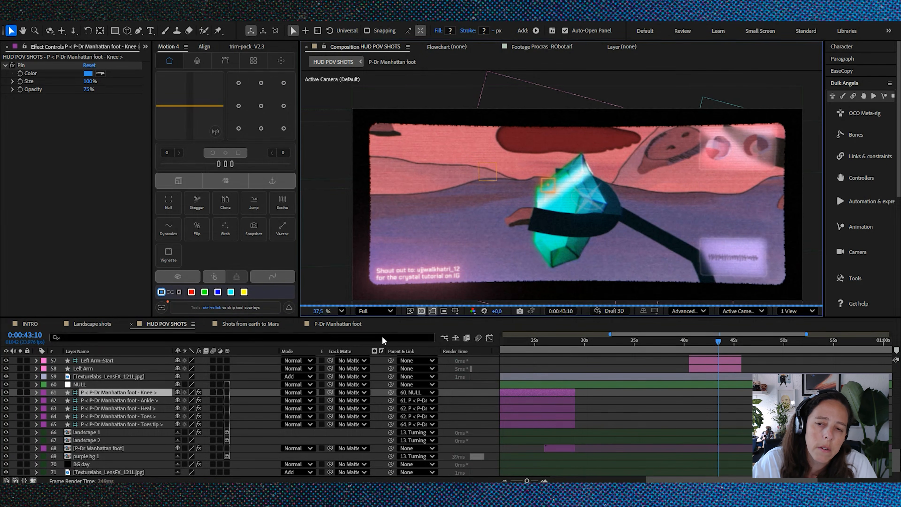
scroll(700, 403, up, 4)
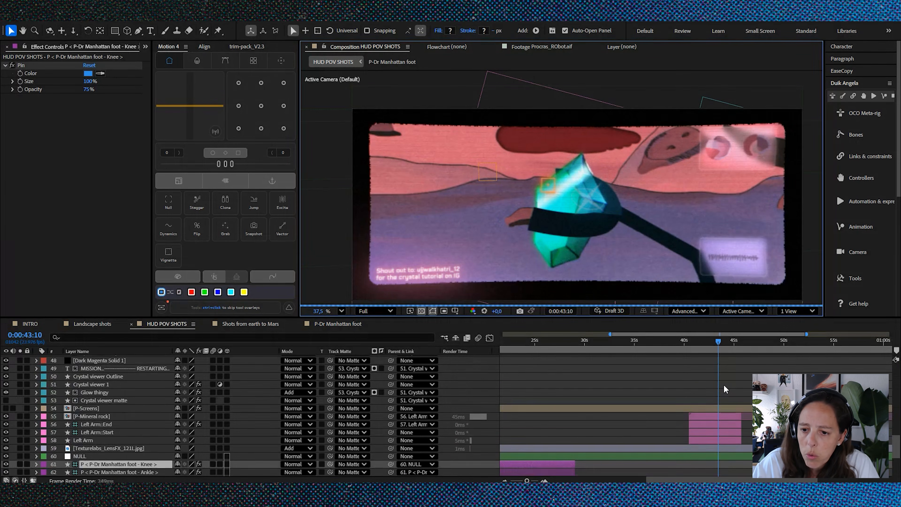
Step: Open the P-Mineral rock precomposition and examine the hand layer wrapped around the crystal up close
click(103, 432)
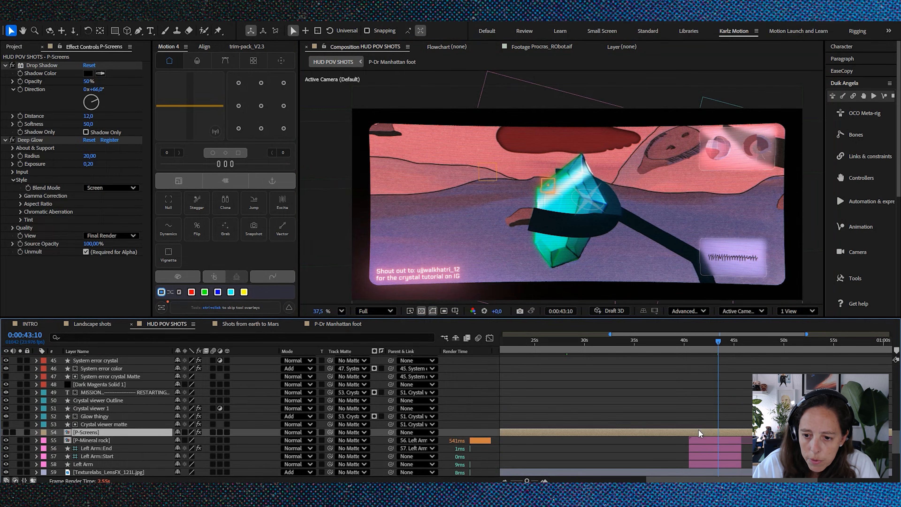
click(708, 441)
scroll(708, 440, down, 3)
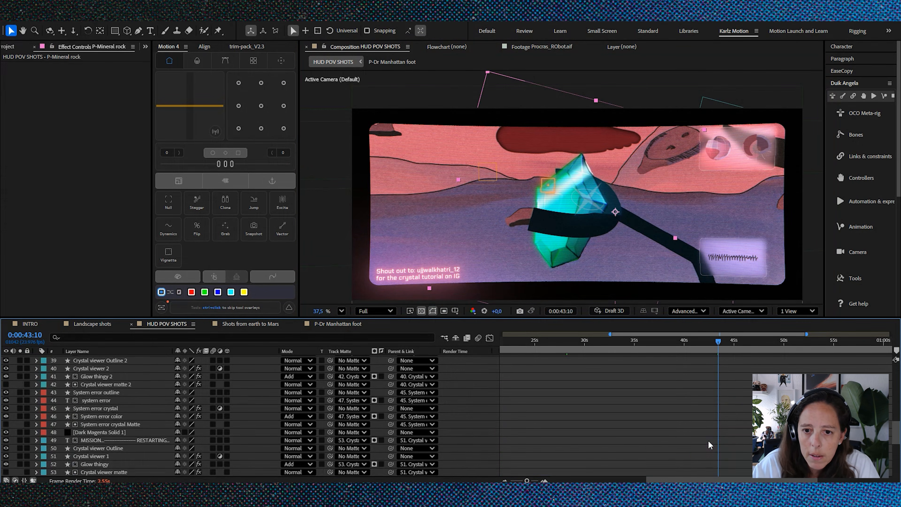
double_click(69, 394)
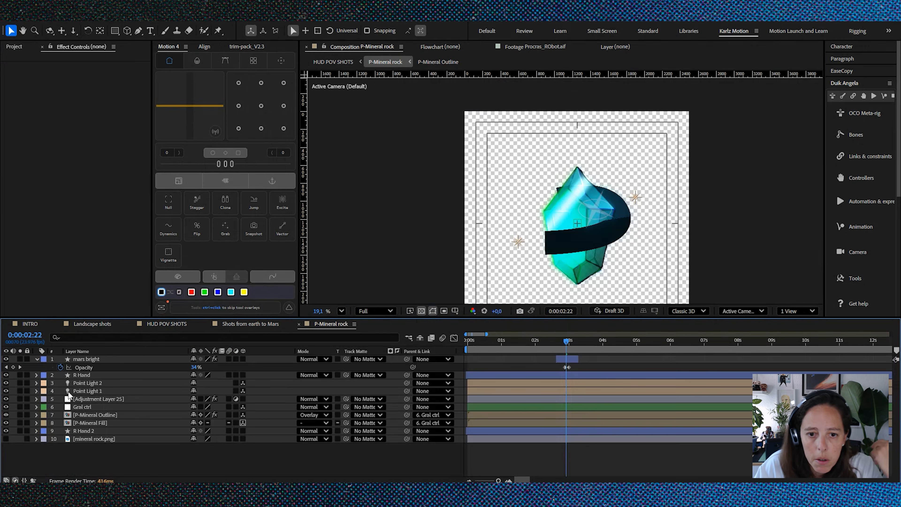
scroll(577, 230, up, 3)
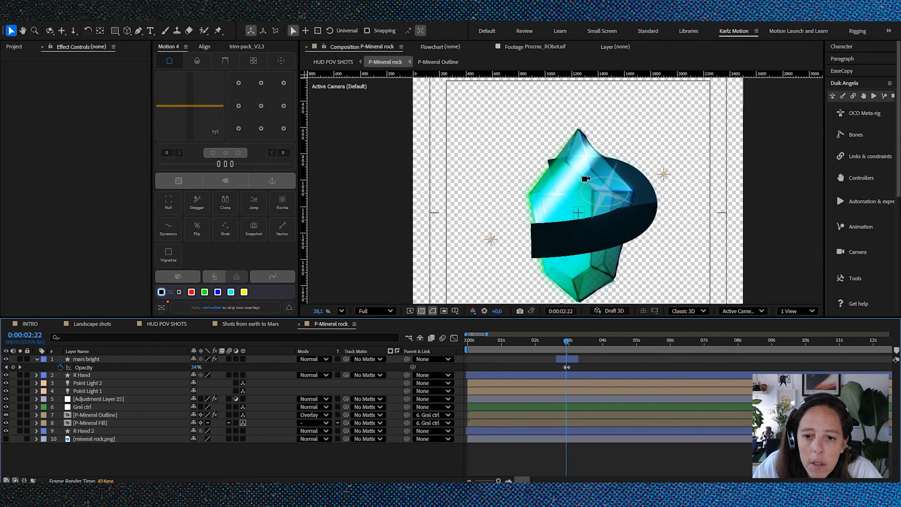
click(583, 194)
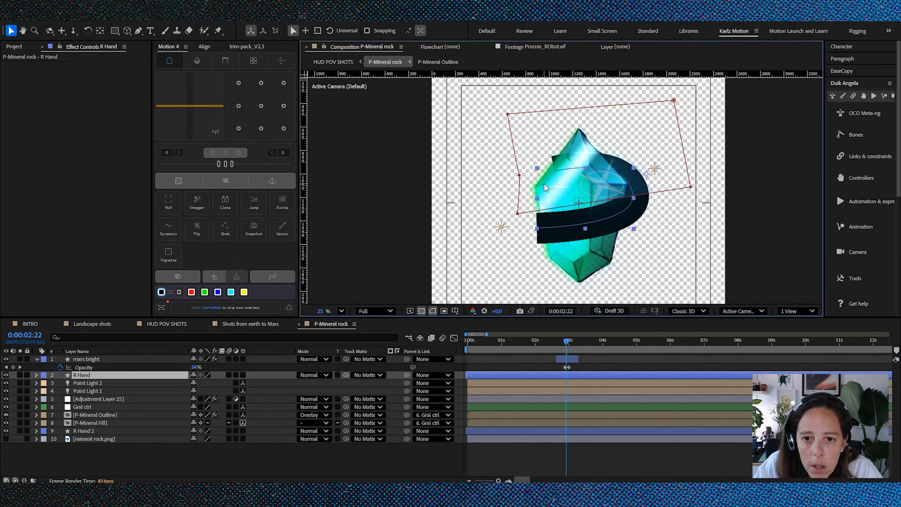
Step: Go through the Gral ctrl, P-Mineral Fill and P-Mineral Outline layers, and solo the outline and fill
click(106, 408)
click(104, 422)
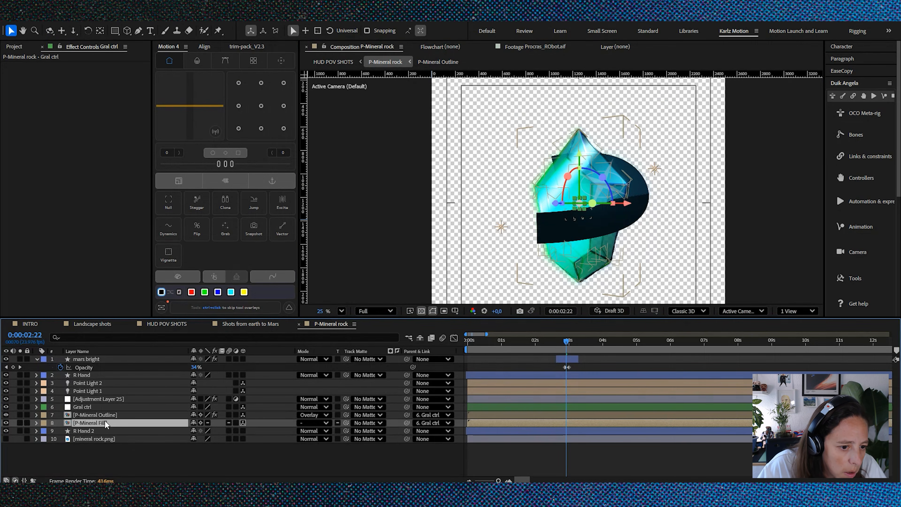
click(113, 414)
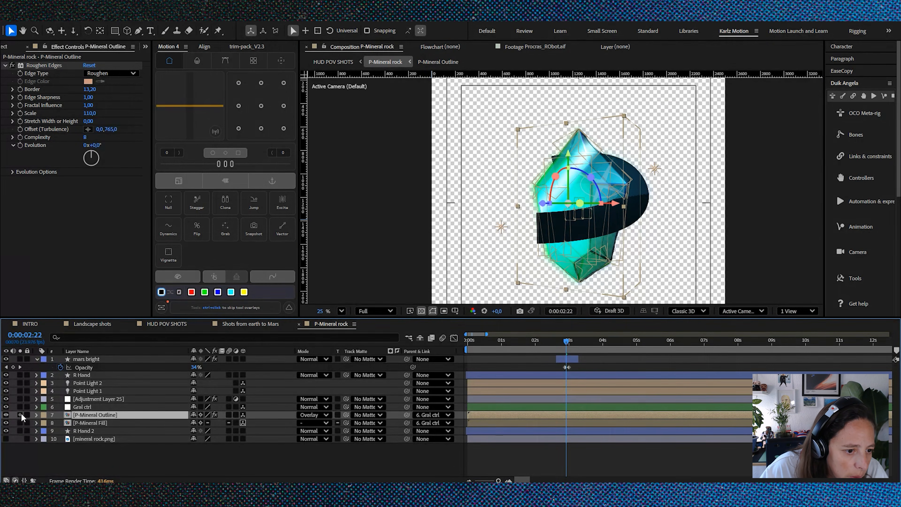
drag(20, 414, 20, 423)
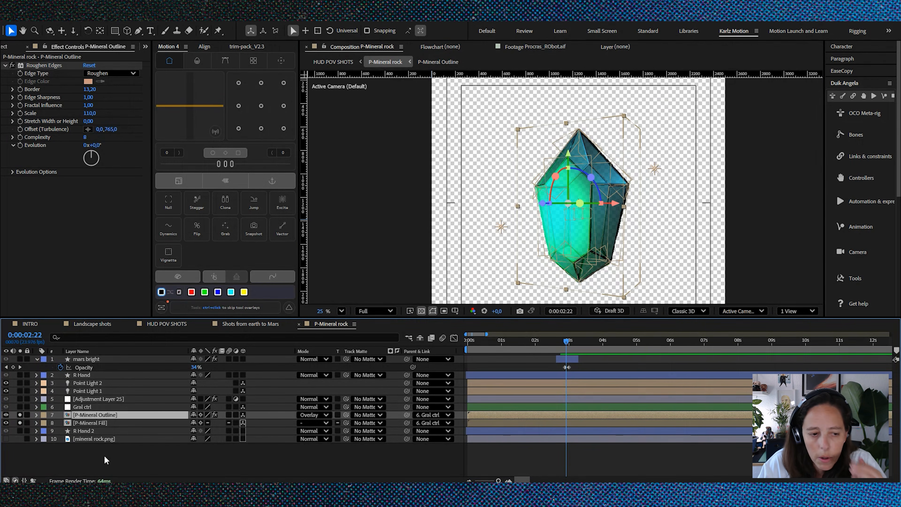
click(126, 456)
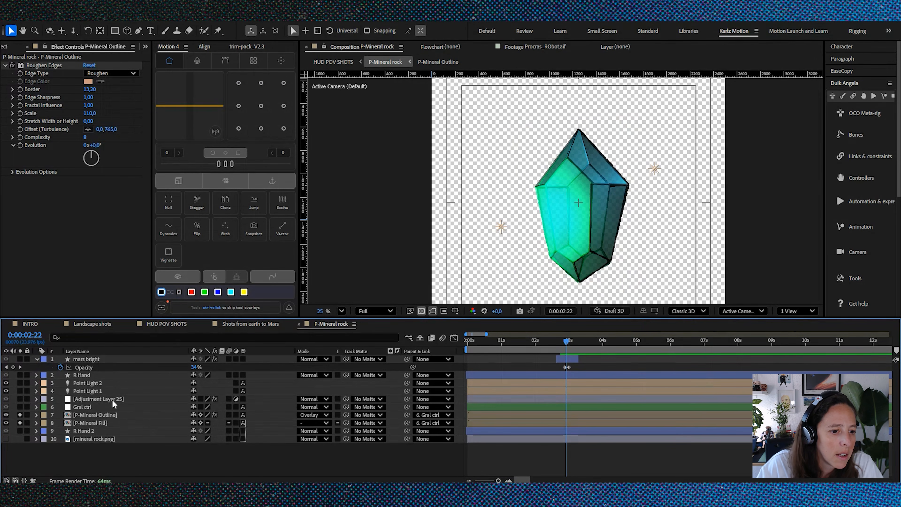
Step: Reveal the Gral ctrl null's rotation properties at 0:00:04:02, and test a Y Rotation change before undoing it
click(90, 407)
key(r)
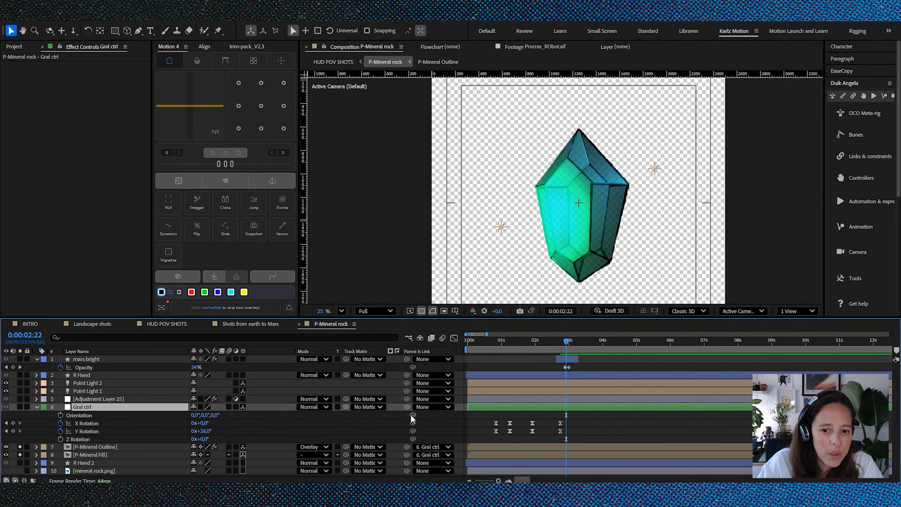
click(606, 341)
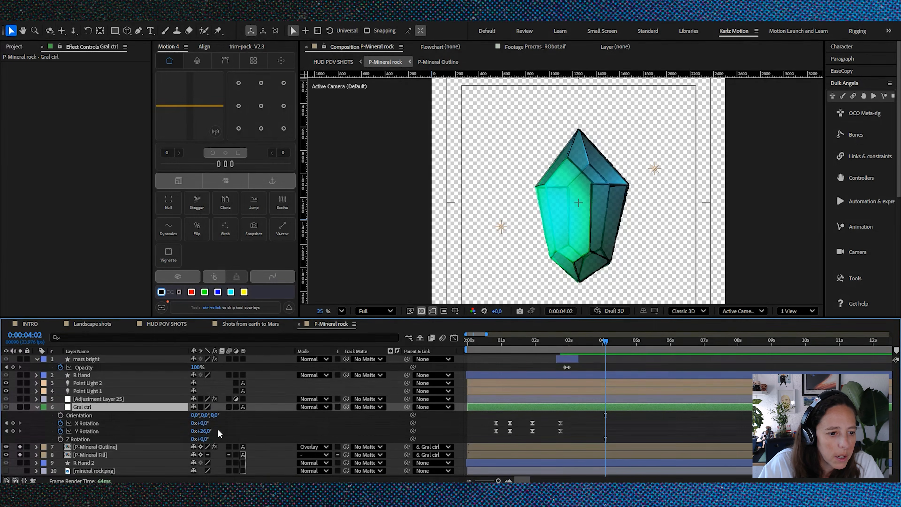
drag(207, 431, 256, 436)
key(ctrl+z)
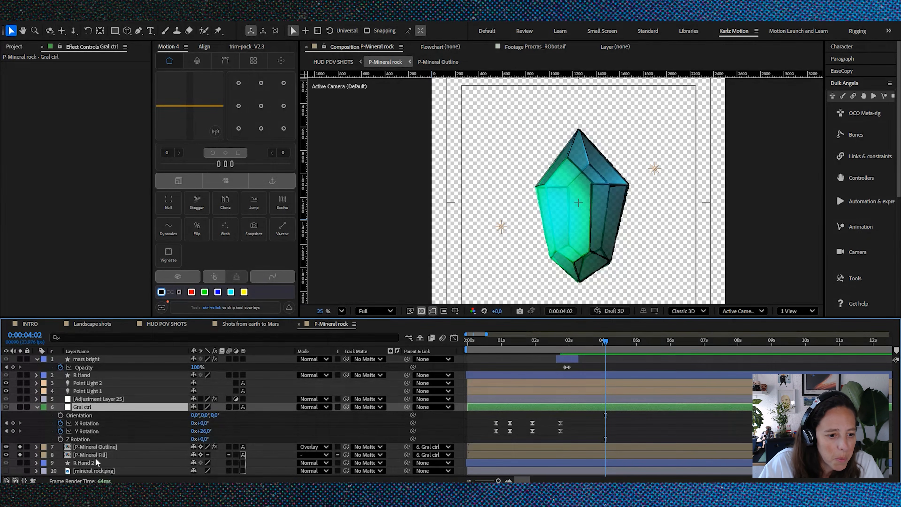
Step: Open the P-Mineral Fill precomposition and go through the crystal's individual face layers in the Top and Active Camera views
double_click(98, 455)
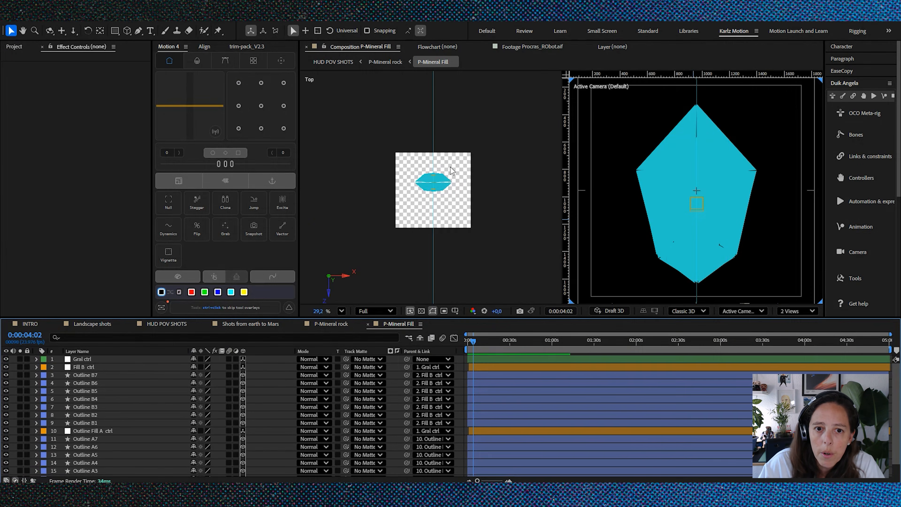
scroll(441, 183, up, 3)
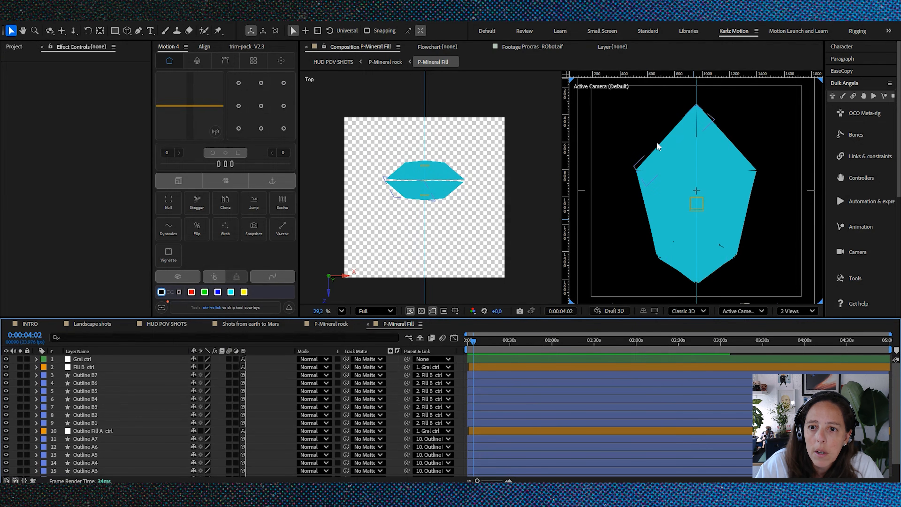
click(663, 146)
click(728, 152)
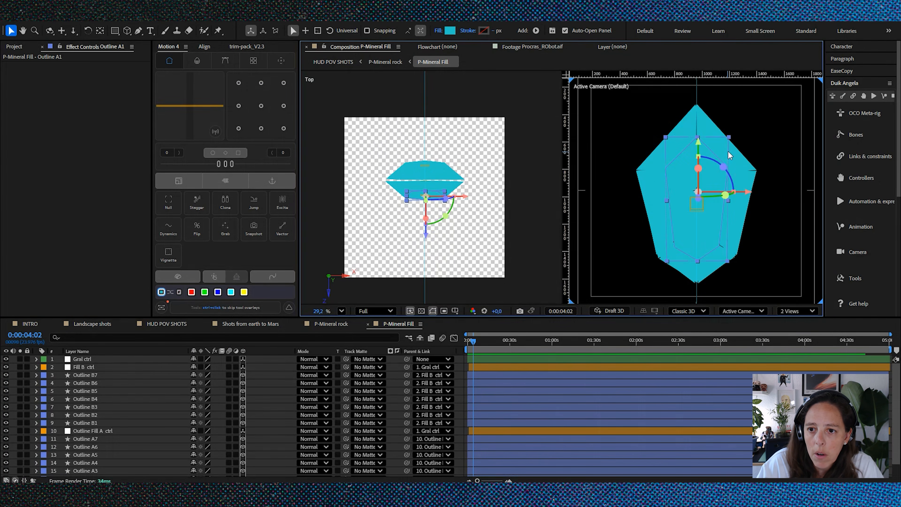
click(744, 159)
click(658, 188)
click(711, 257)
click(709, 269)
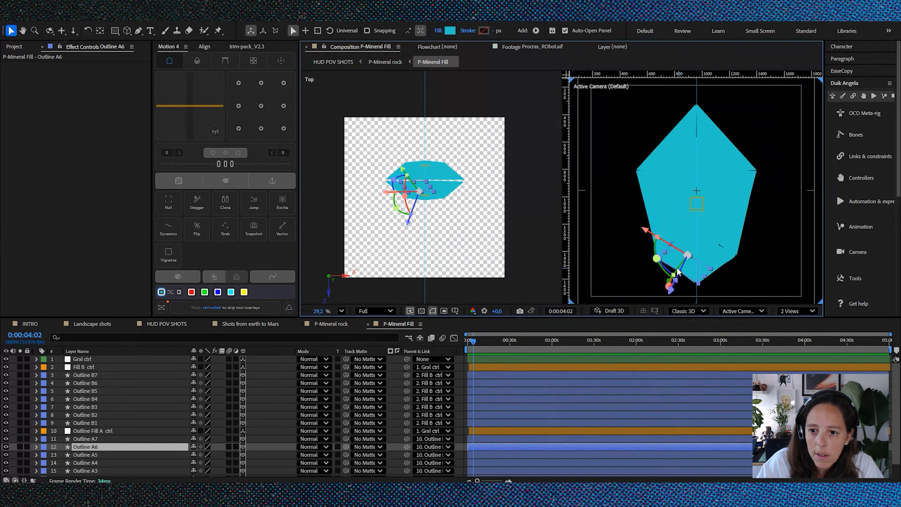
click(655, 203)
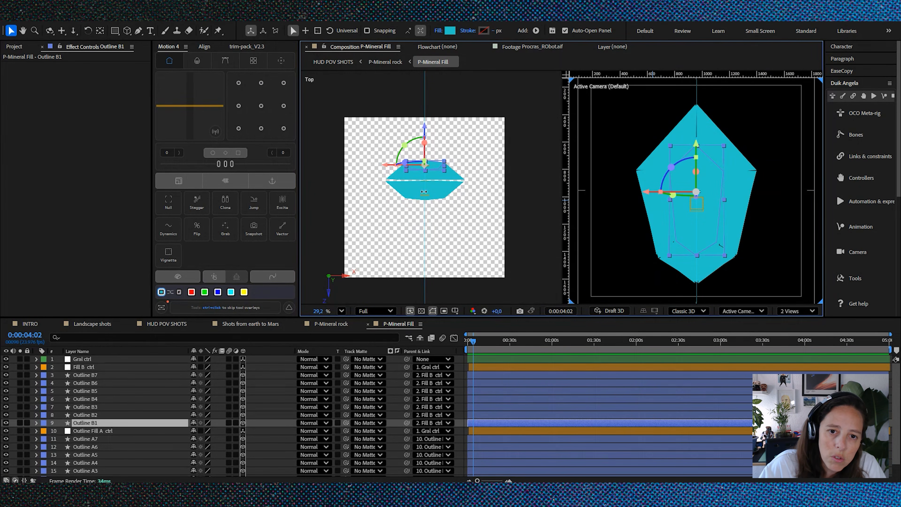
scroll(424, 192, up, 2)
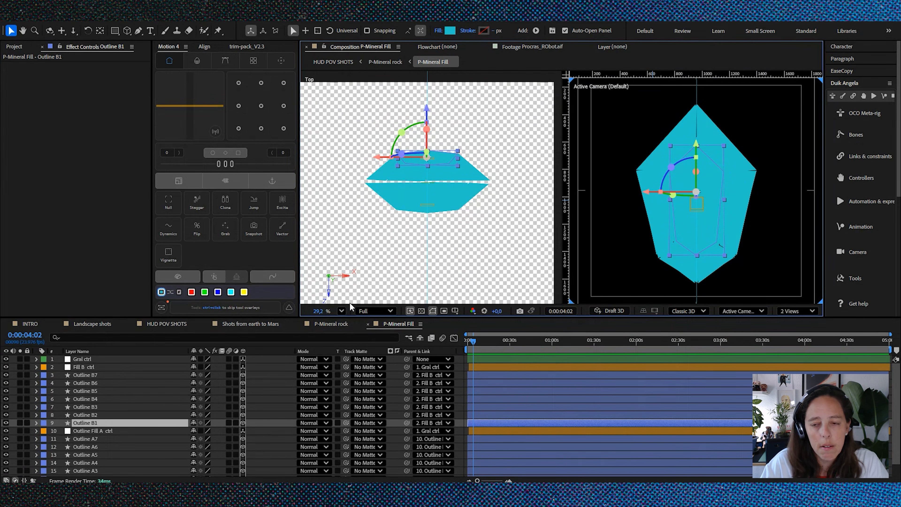
Step: Open the P-Mineral Outline precomposition from P-Mineral rock, examine its line artwork and compare it with P-Mineral Fill
click(340, 324)
double_click(91, 446)
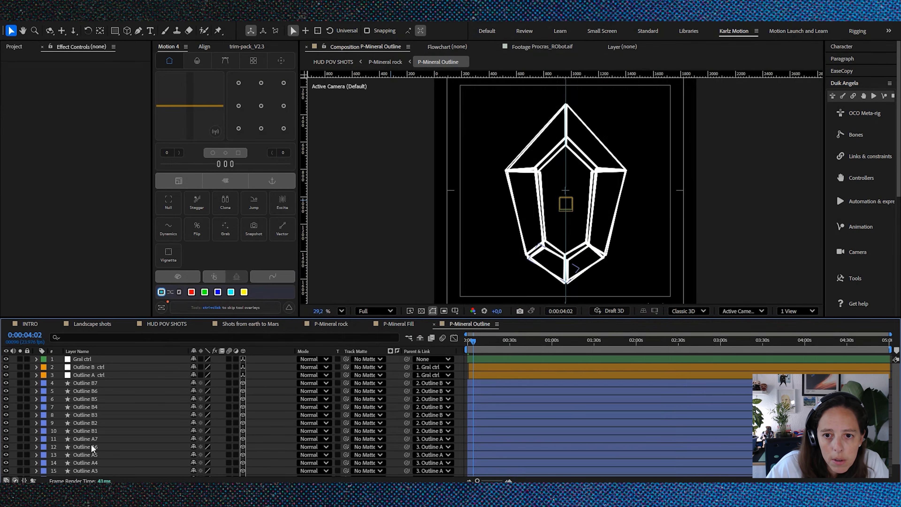
scroll(553, 161, down, 5)
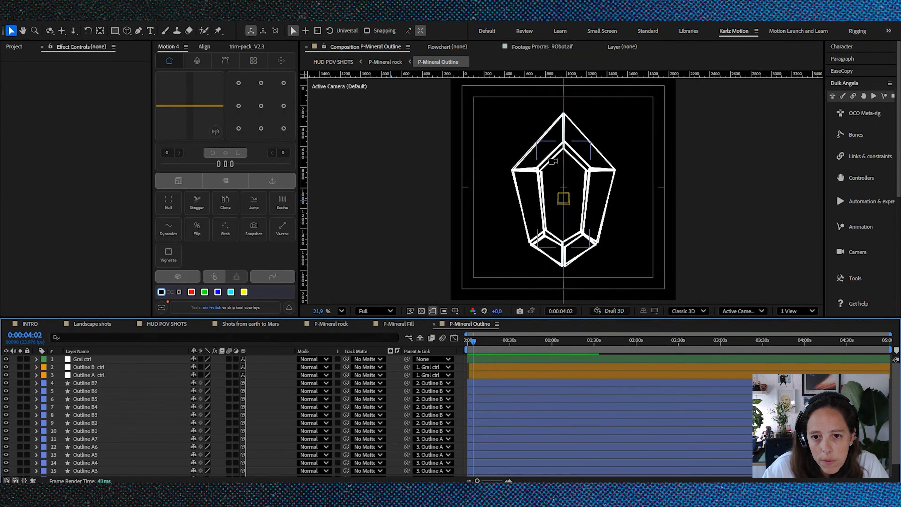
scroll(543, 165, up, 2)
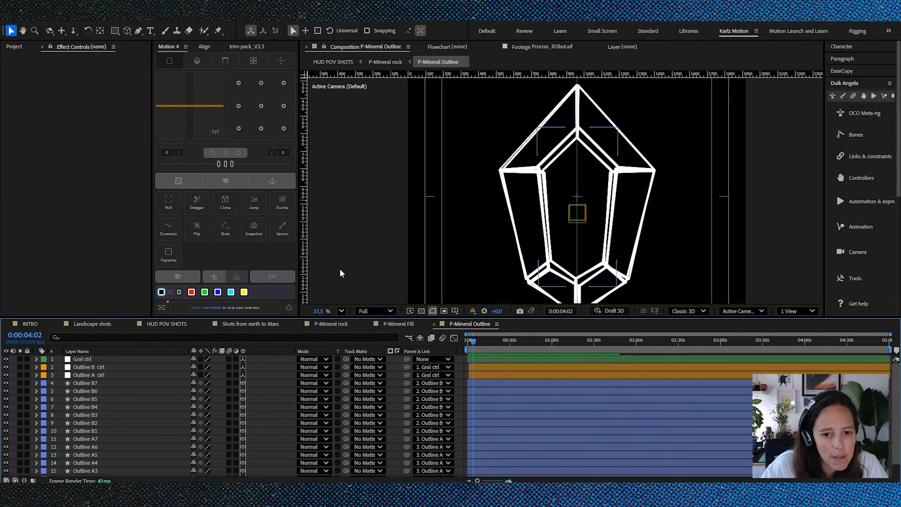
click(412, 325)
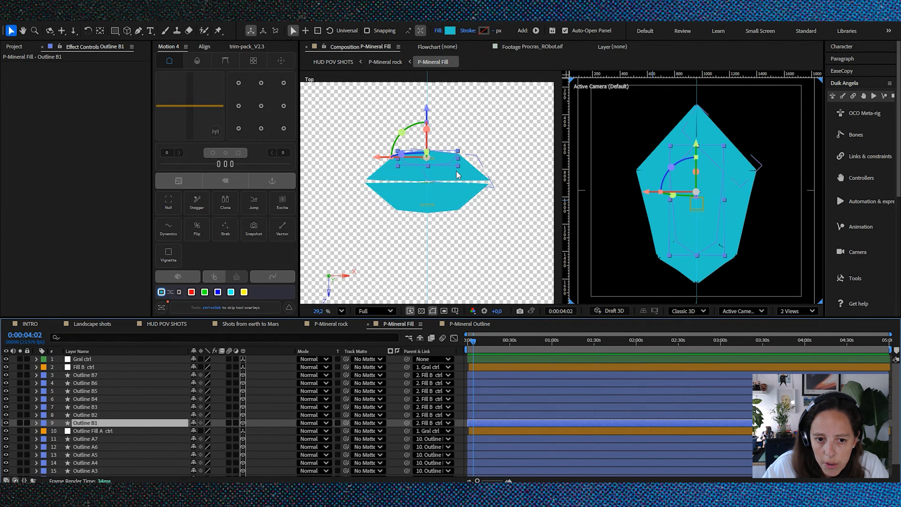
Step: Return to P-Mineral rock, collapse and select the Gral ctrl null, and view the crystal up close
click(331, 326)
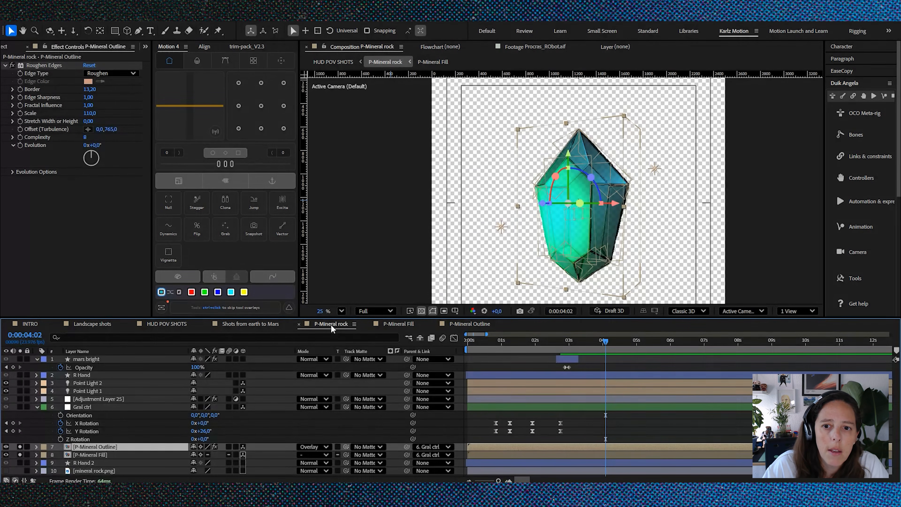
click(37, 407)
click(83, 407)
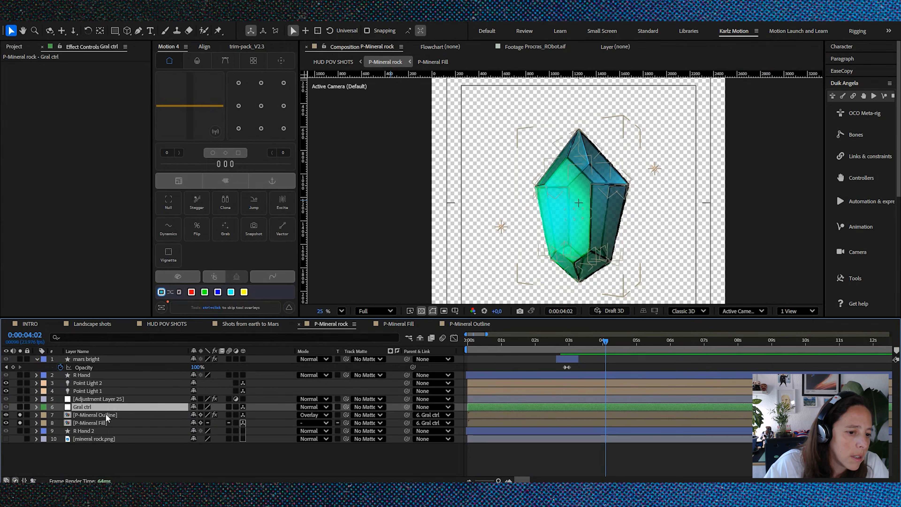
scroll(630, 212, up, 3)
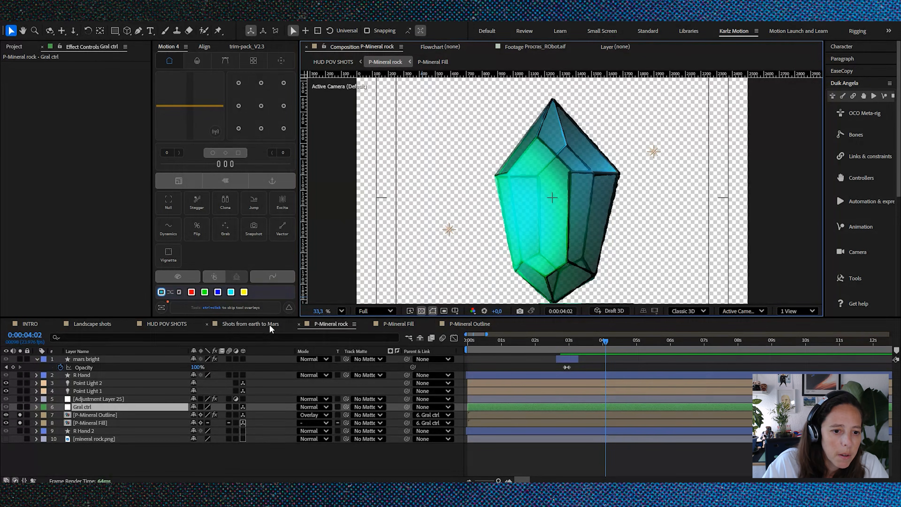
Step: Return to the HUD POV SHOTS composition and examine the crystal tutorial shout-out text up close
click(167, 323)
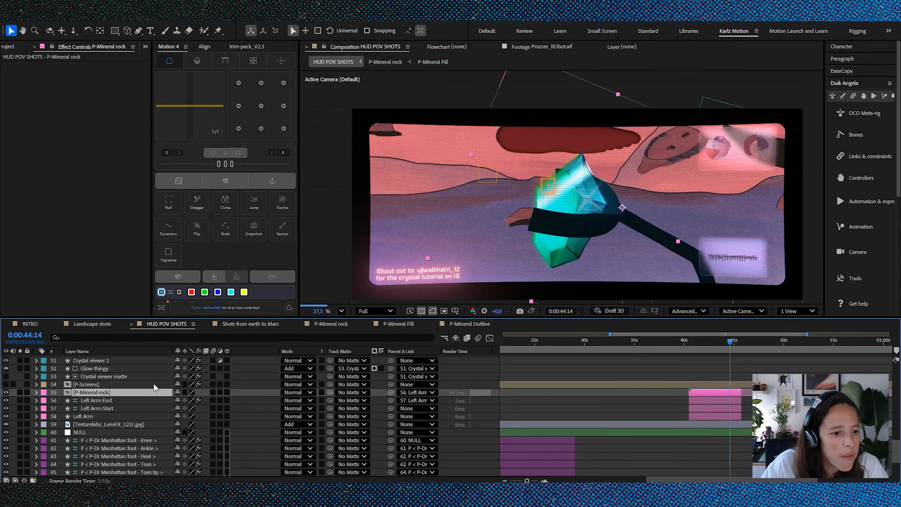
scroll(415, 281, up, 2)
scroll(415, 280, up, 2)
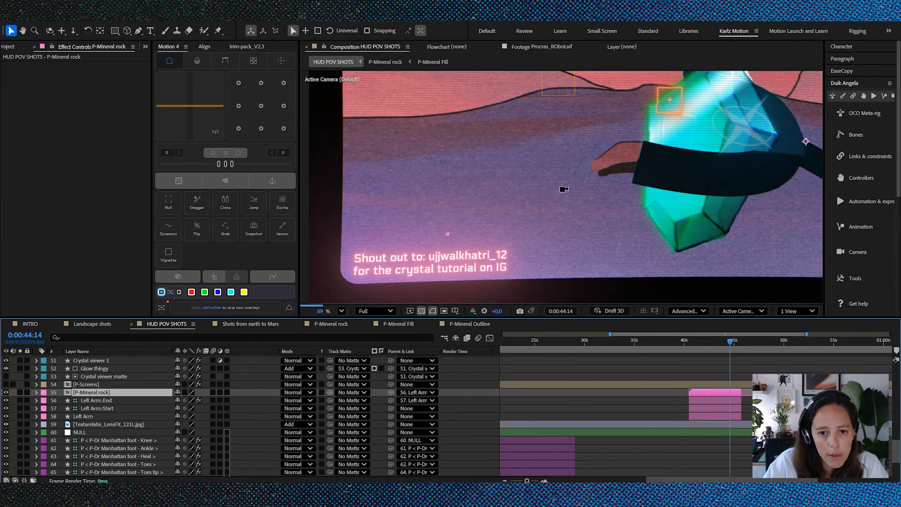
scroll(455, 265, up, 1)
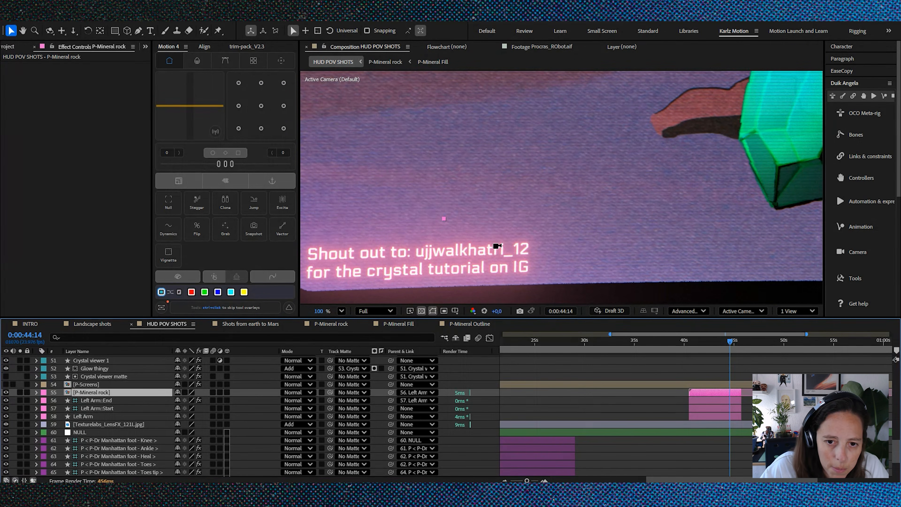
Step: View the crystal in the full robot arm shot and reopen the P-Mineral rock precomposition
scroll(499, 250, down, 3)
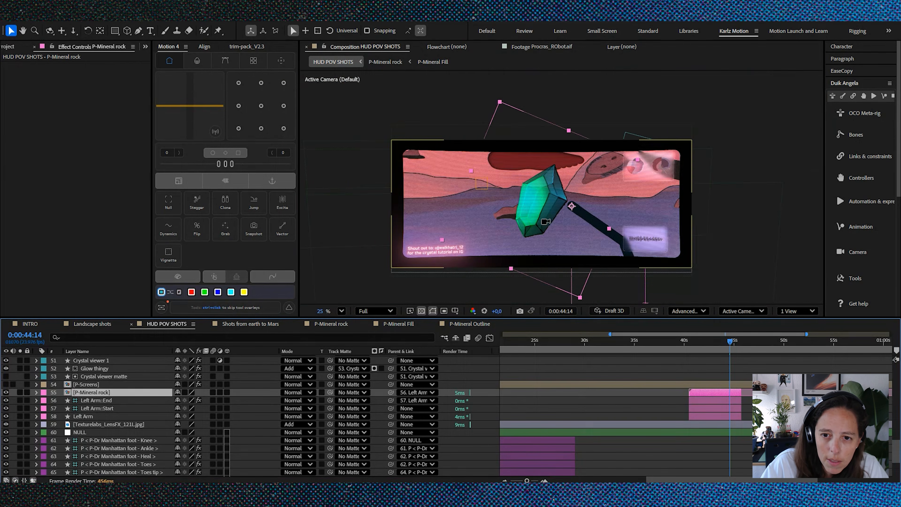
scroll(533, 212, up, 2)
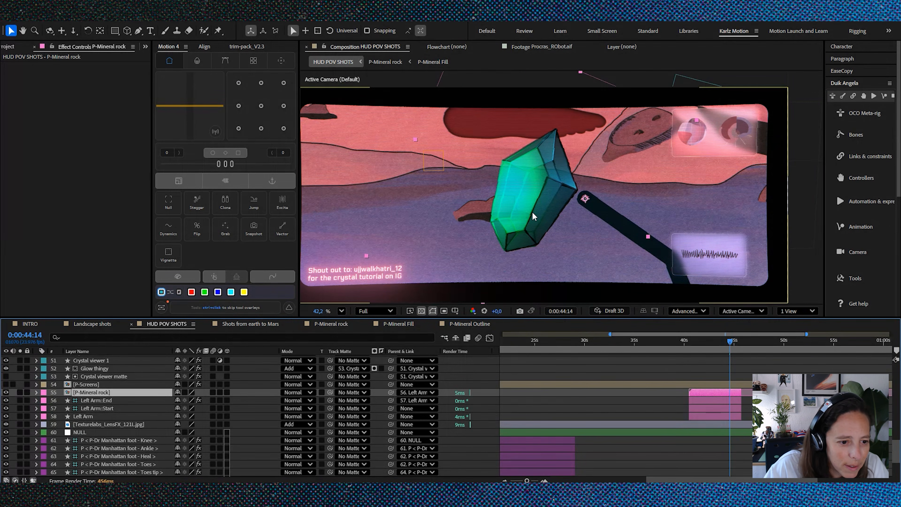
scroll(139, 411, down, 3)
scroll(131, 417, up, 5)
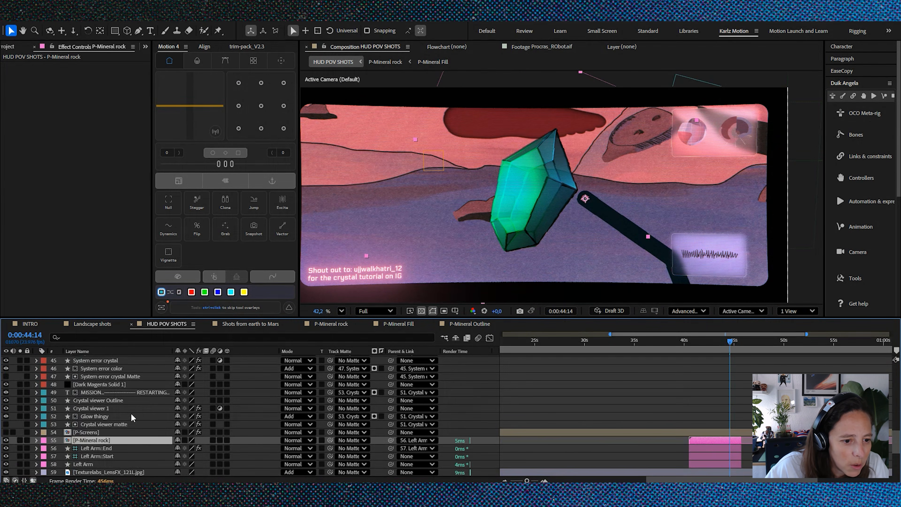
scroll(108, 417, down, 1)
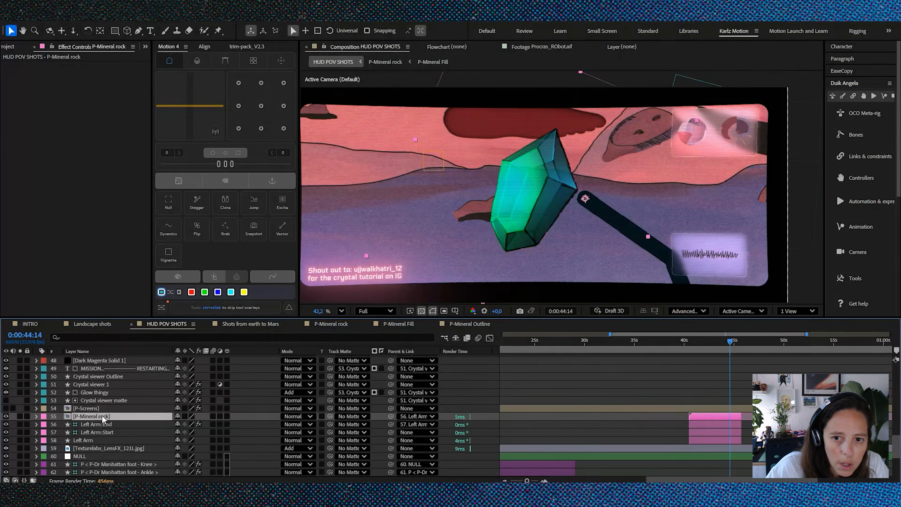
double_click(108, 416)
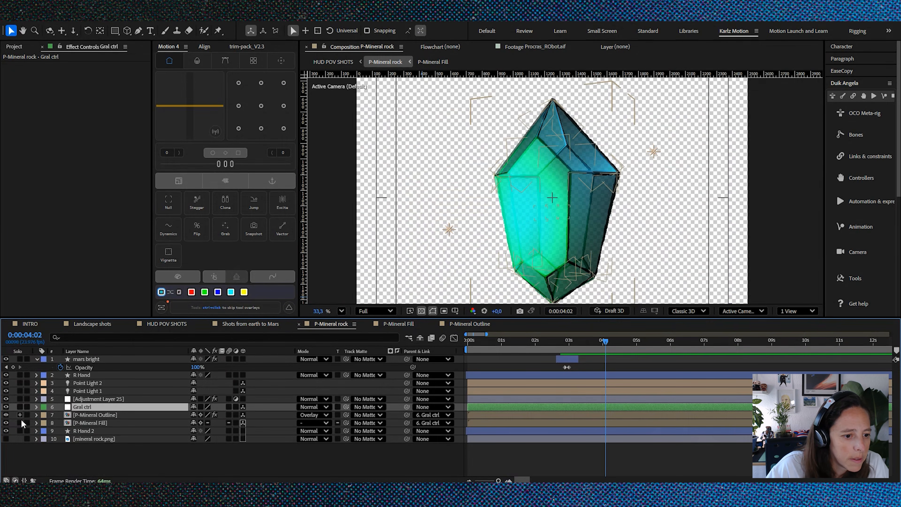
Step: Turn off solo for the P-Mineral Outline and P-Mineral Fill layers and view the whole crystal with the gripping hand
drag(21, 416, 21, 422)
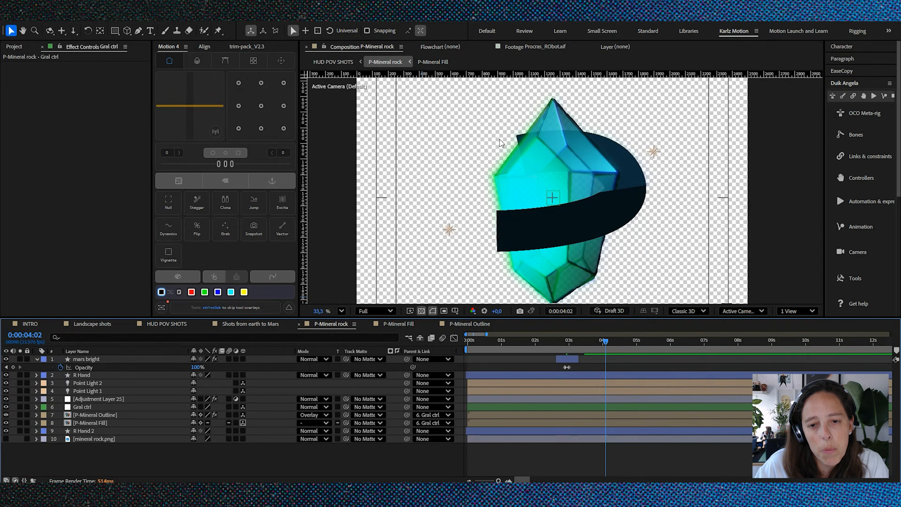
scroll(516, 168, down, 3)
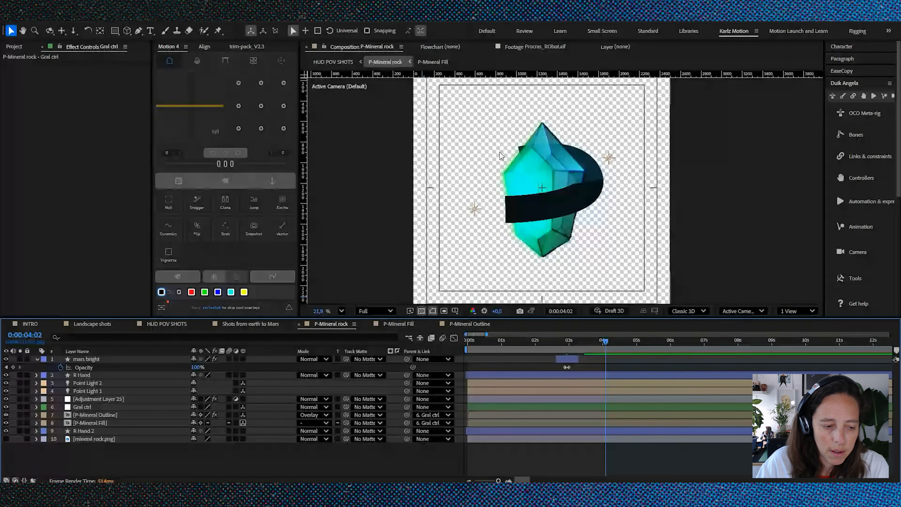
Step: Return to the HUD POV SHOTS composition and view the robot arm gripping the crystal at 0:00:43:07
click(179, 323)
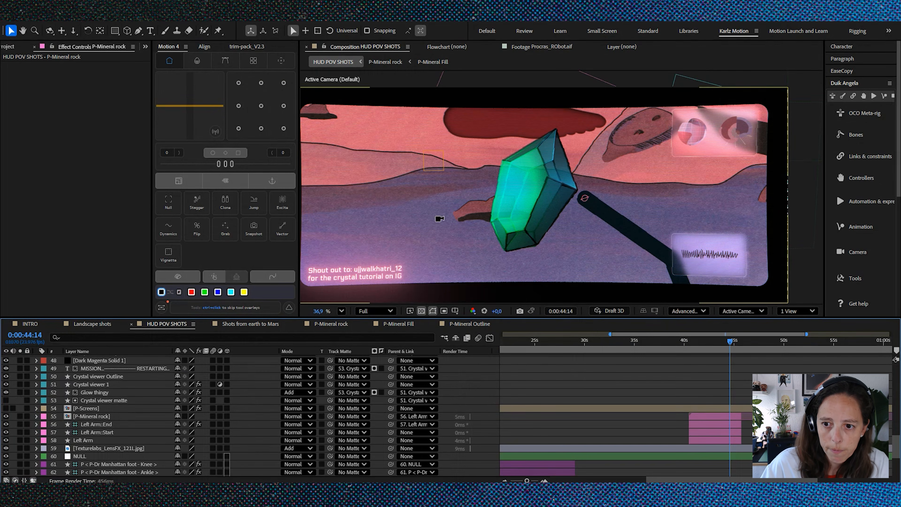
scroll(439, 218, down, 1)
scroll(769, 369, up, 3)
scroll(768, 366, up, 10)
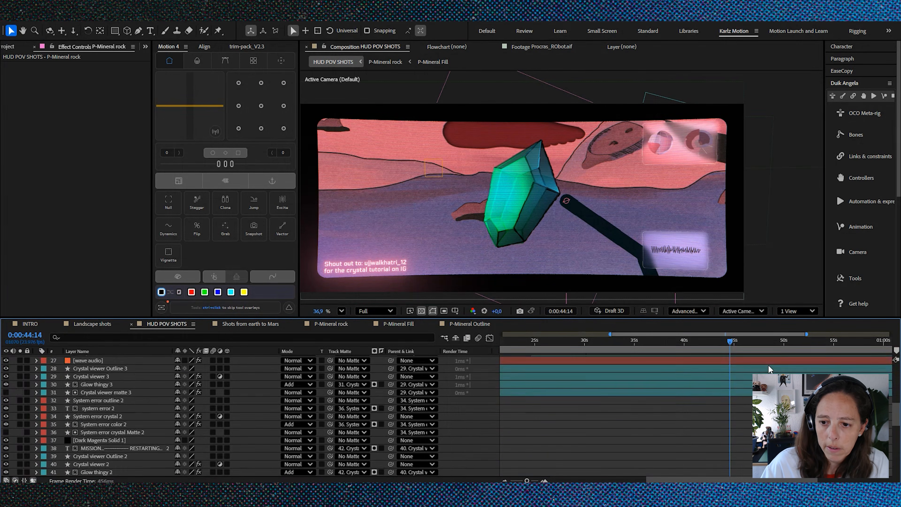
scroll(735, 406, up, 2)
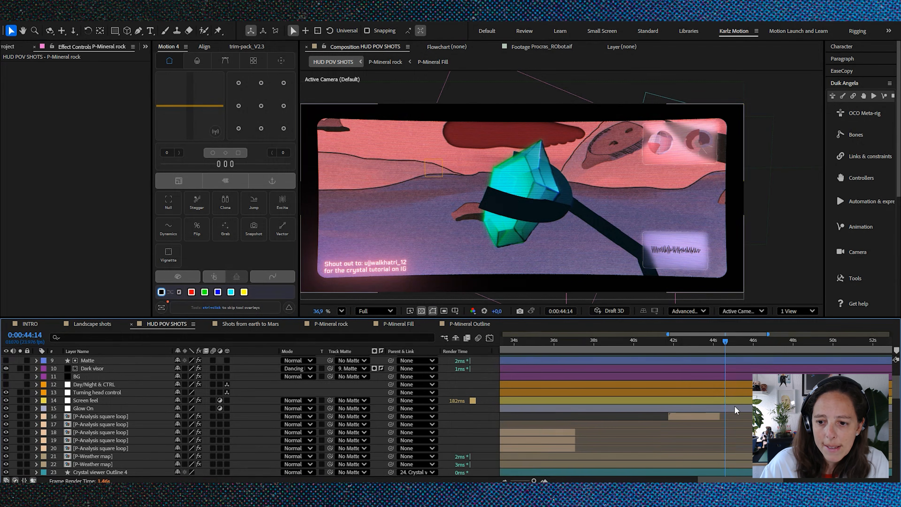
click(664, 341)
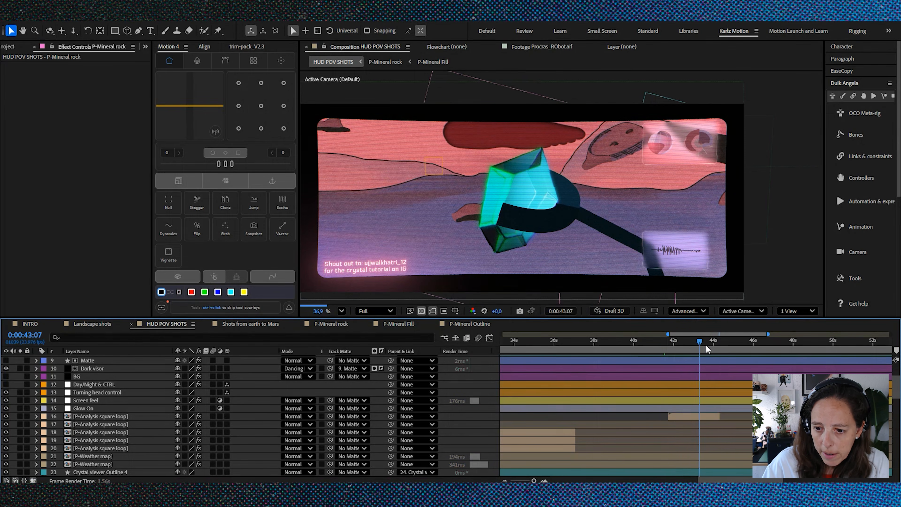
Step: Switch to the Shots from earth to Mars composition and start its work area at the first frame
click(247, 324)
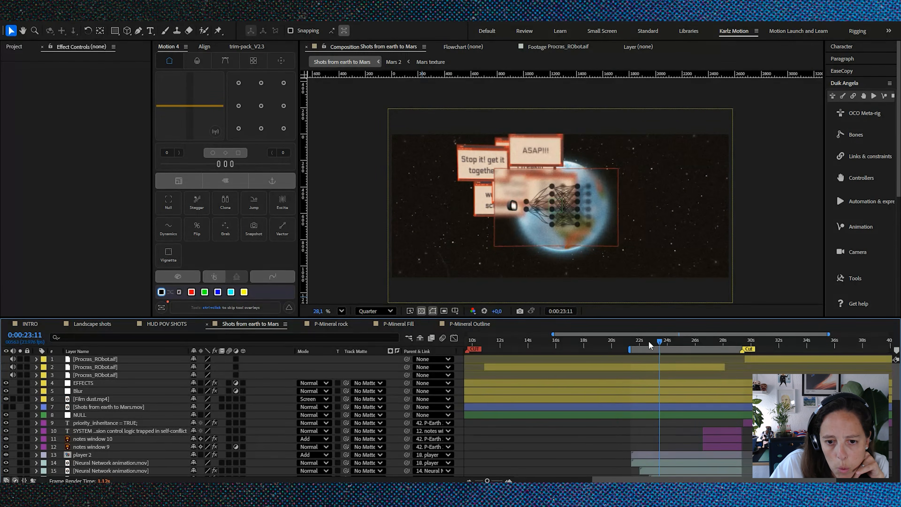
key(Home)
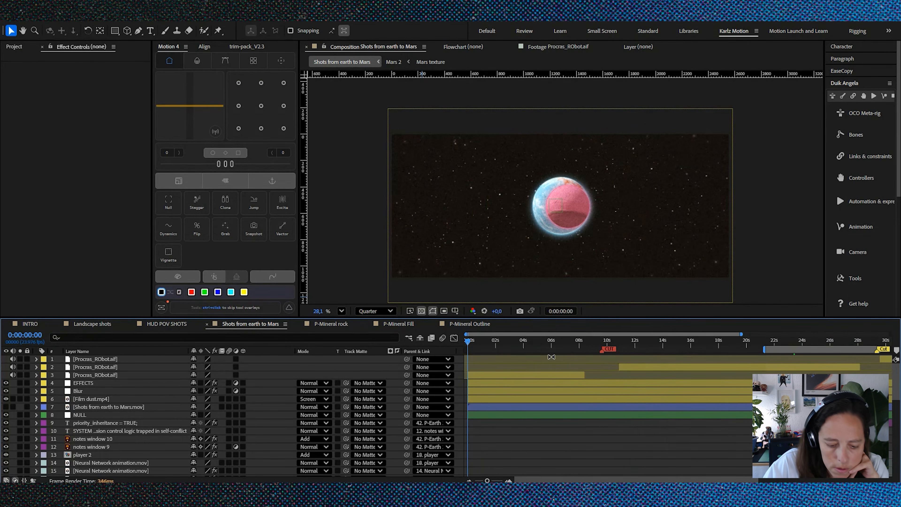
key(b)
scroll(543, 426, down, 1)
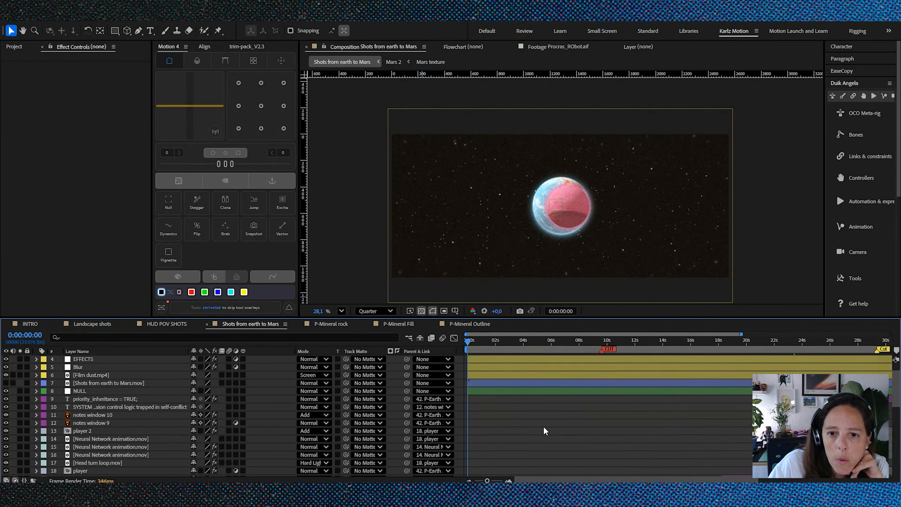
Step: View the separating planets at 0:00:01:08 and open the P-Earth 1 precomposition
scroll(548, 417, down, 10)
drag(467, 342, 487, 341)
click(88, 432)
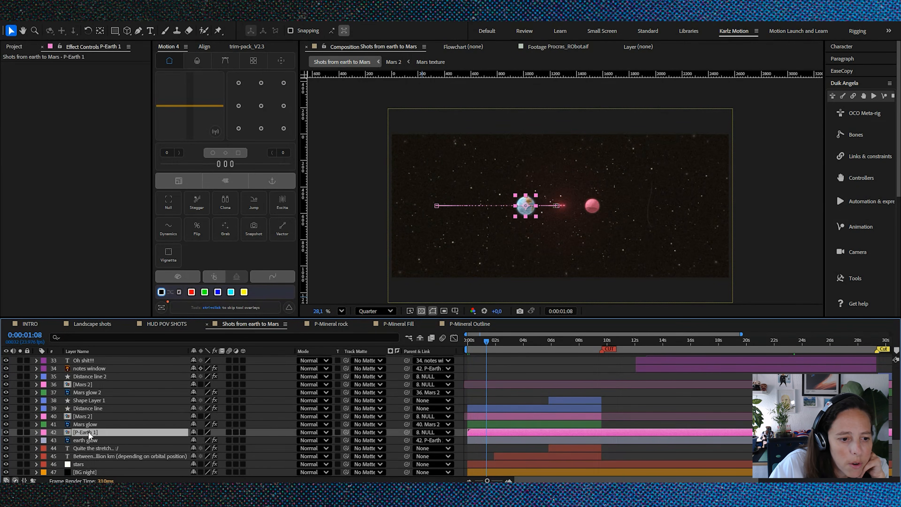
double_click(66, 432)
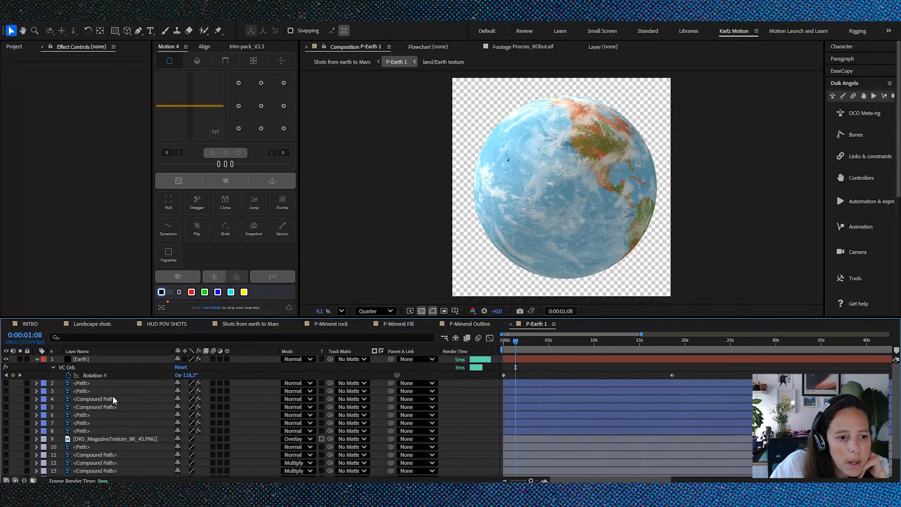
Step: Collapse the Earth layer, examine its VC Orb effect settings and view the globe's rotation at 0:00:05:15
click(36, 358)
scroll(105, 426, down, 1)
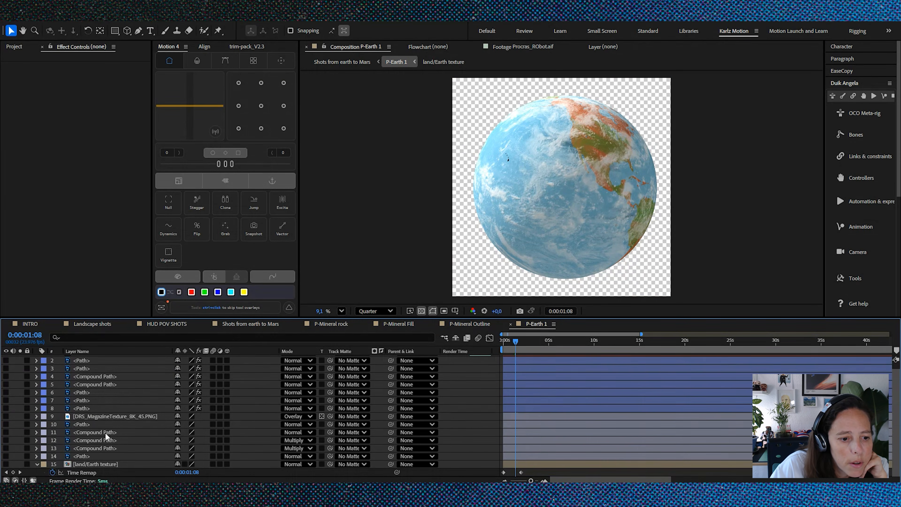
click(106, 464)
scroll(580, 388, up, 1)
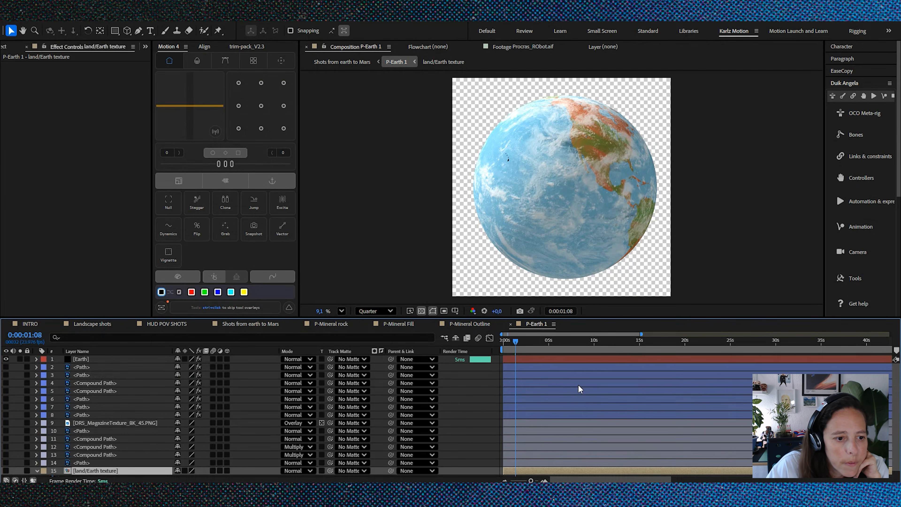
click(120, 359)
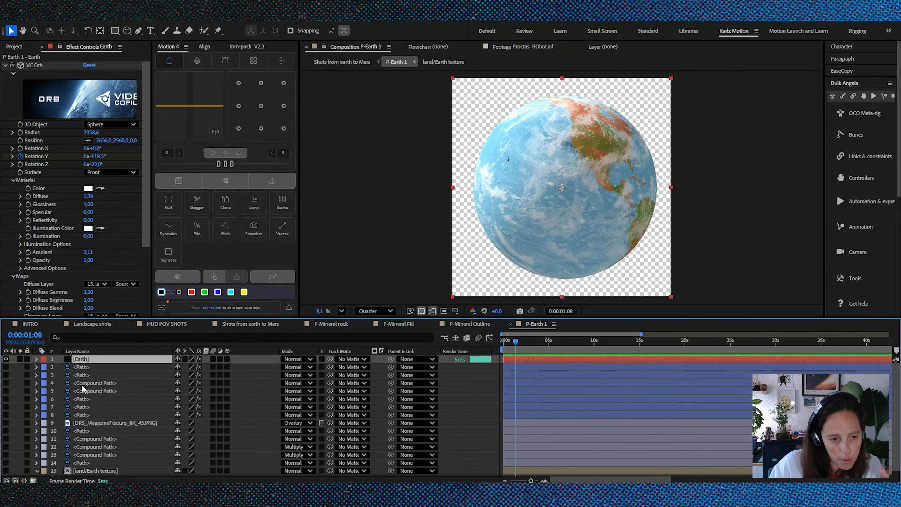
drag(516, 341, 557, 360)
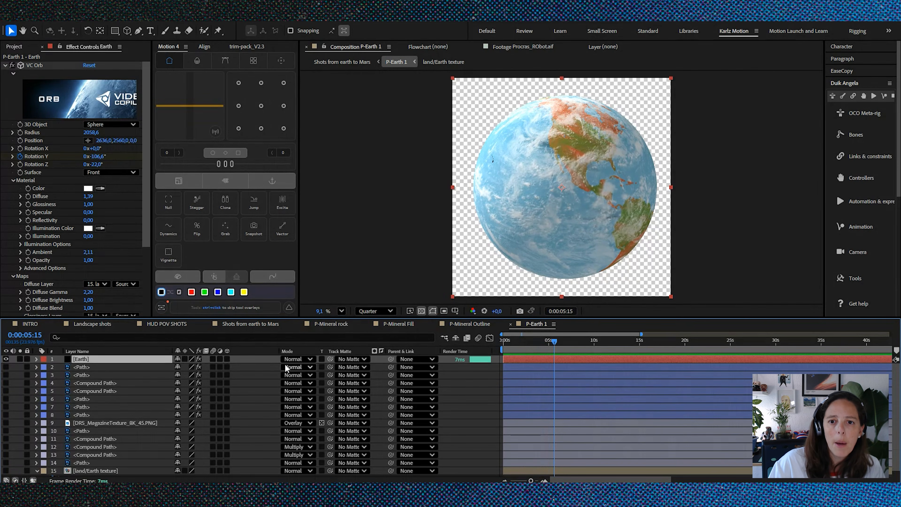
Step: Set the P-Earth 1 preview resolution to Full and examine the globe's land and cloud relief up close
click(375, 311)
click(369, 340)
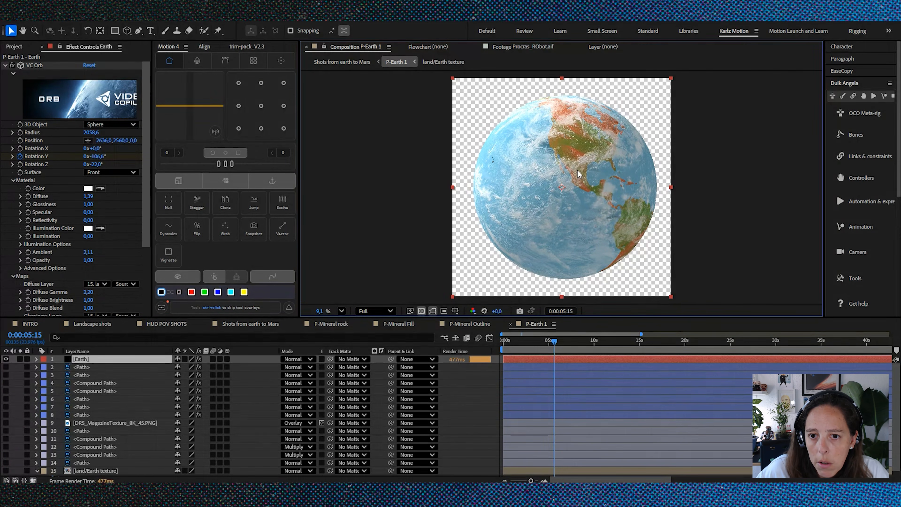
scroll(572, 188, up, 10)
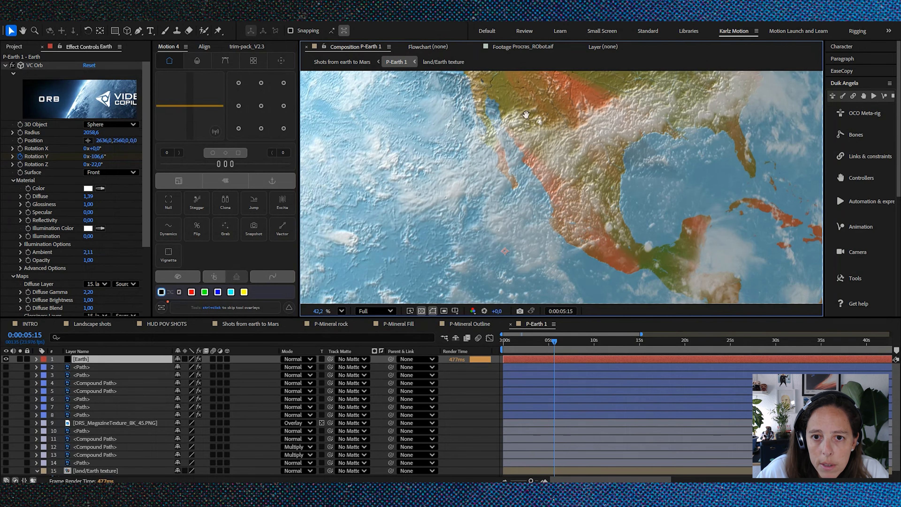
key(h)
drag(541, 108, 508, 194)
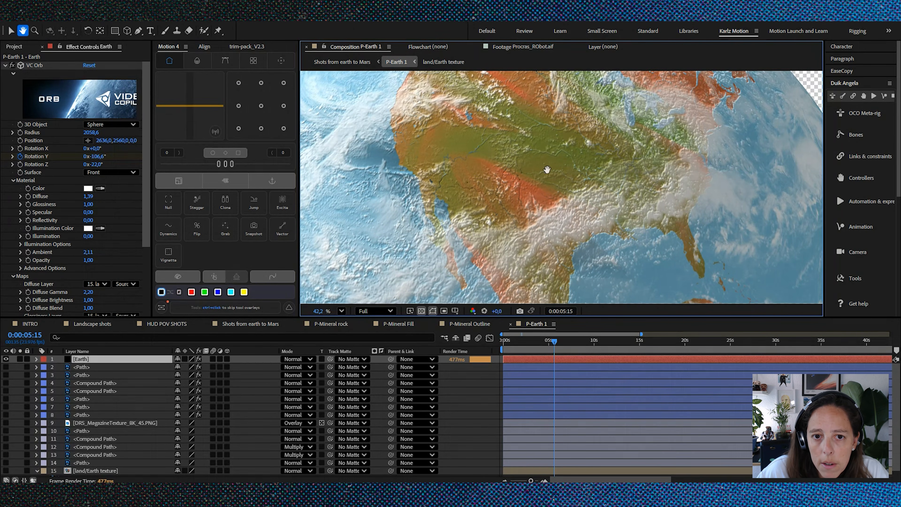
key(v)
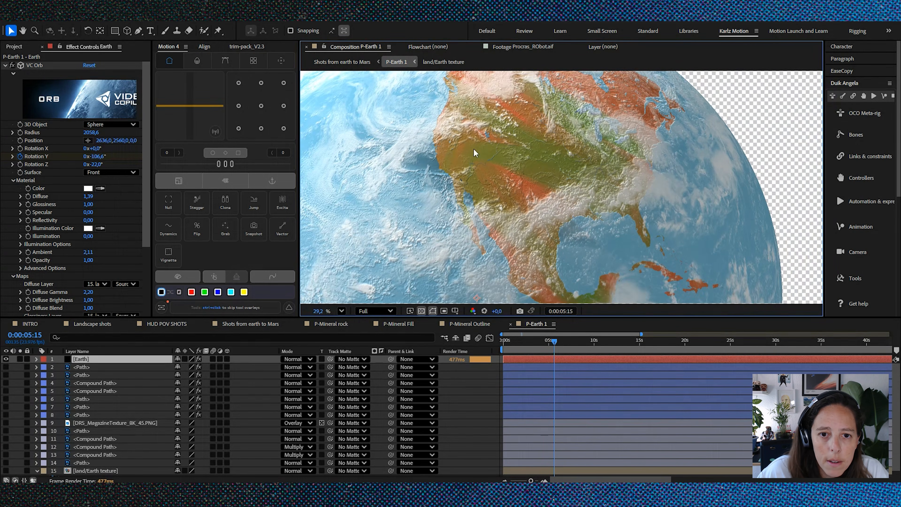
scroll(363, 135, up, 2)
scroll(538, 144, down, 14)
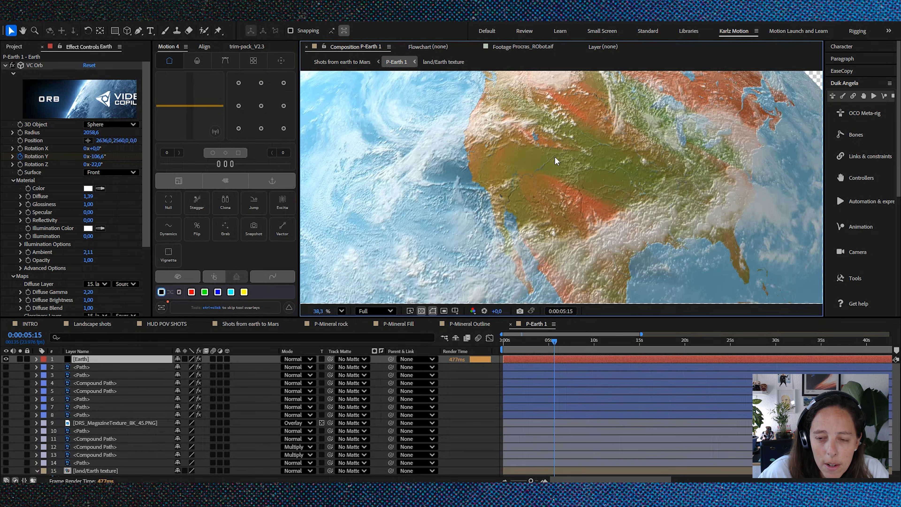
scroll(581, 150, down, 1)
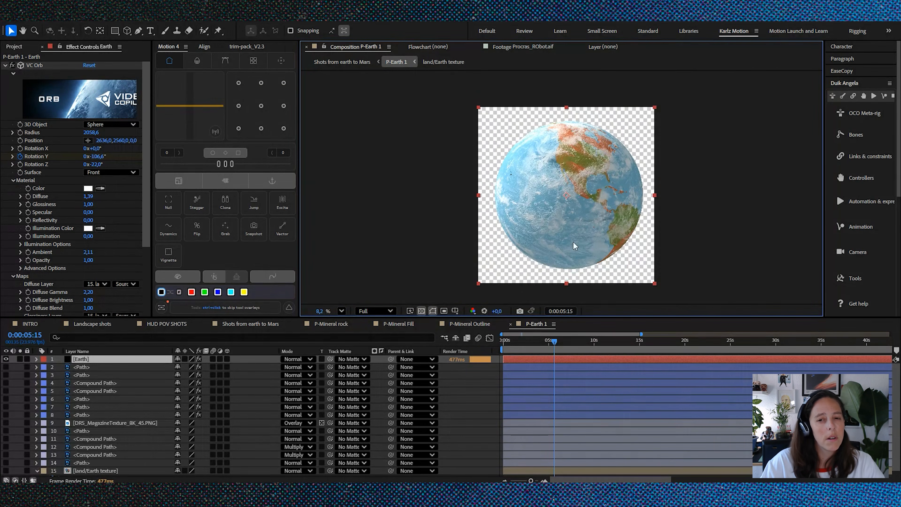
scroll(570, 184, up, 2)
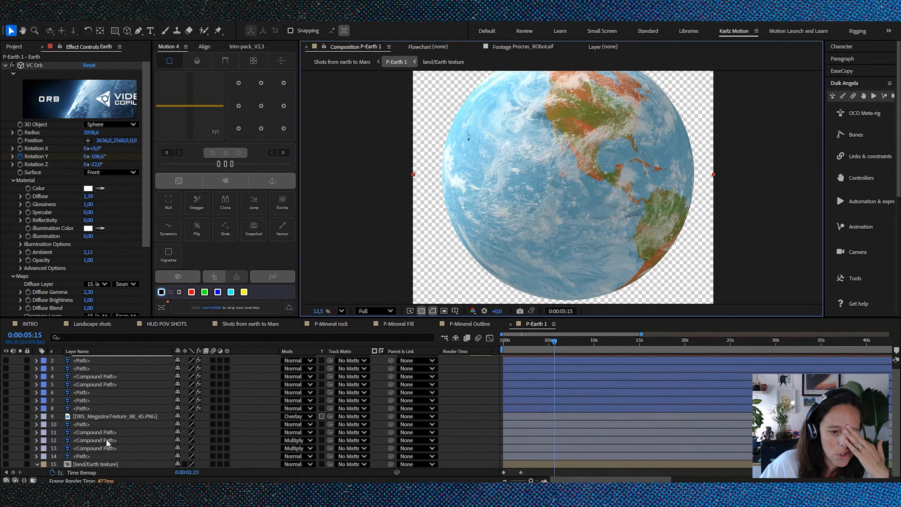
Step: Open the land/Earth texture precomposition and examine the flat world map at frame 0:00:00:01
double_click(70, 470)
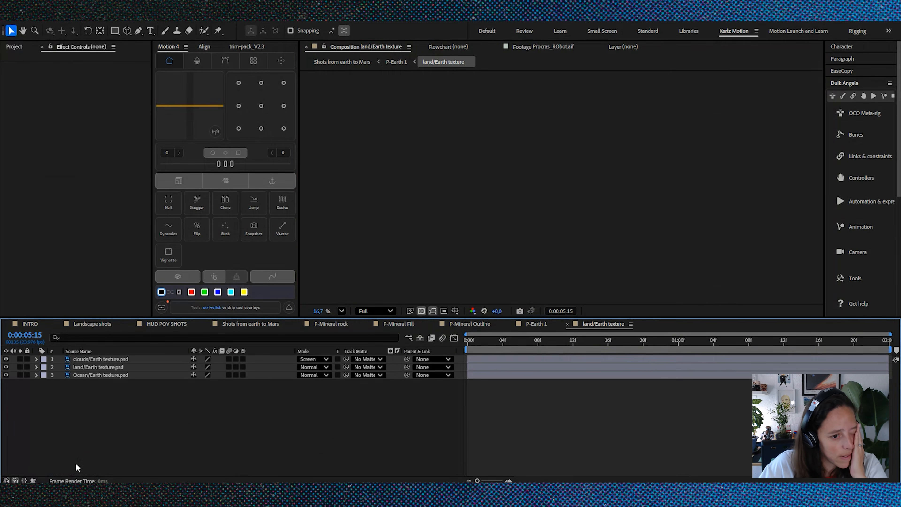
click(477, 343)
scroll(539, 244, down, 1)
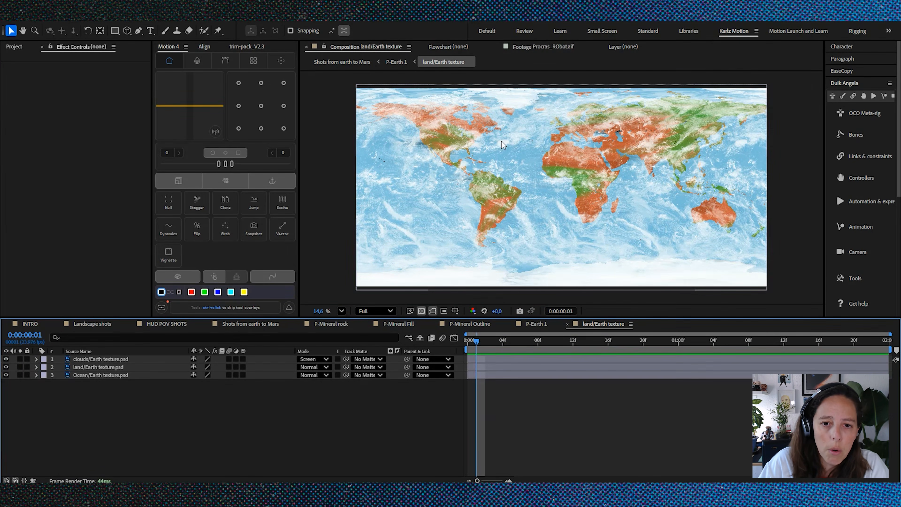
scroll(502, 141, up, 7)
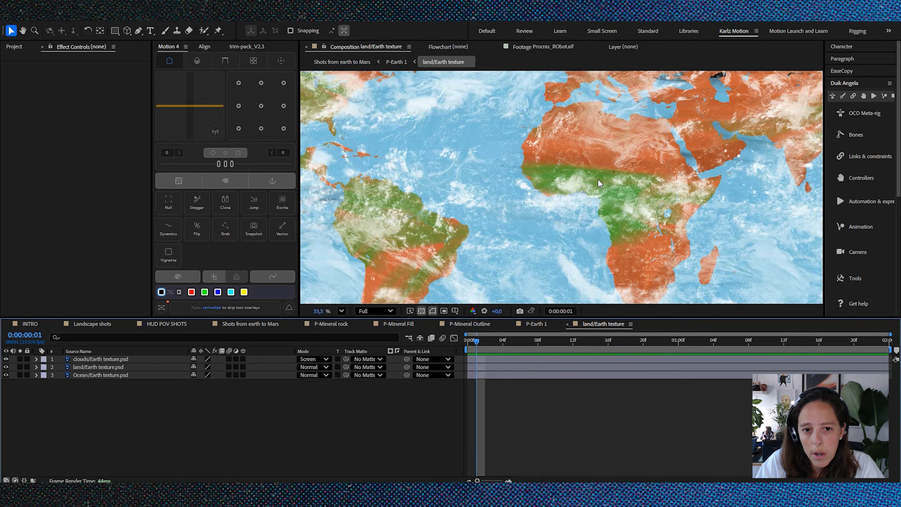
scroll(598, 179, down, 4)
scroll(432, 173, down, 3)
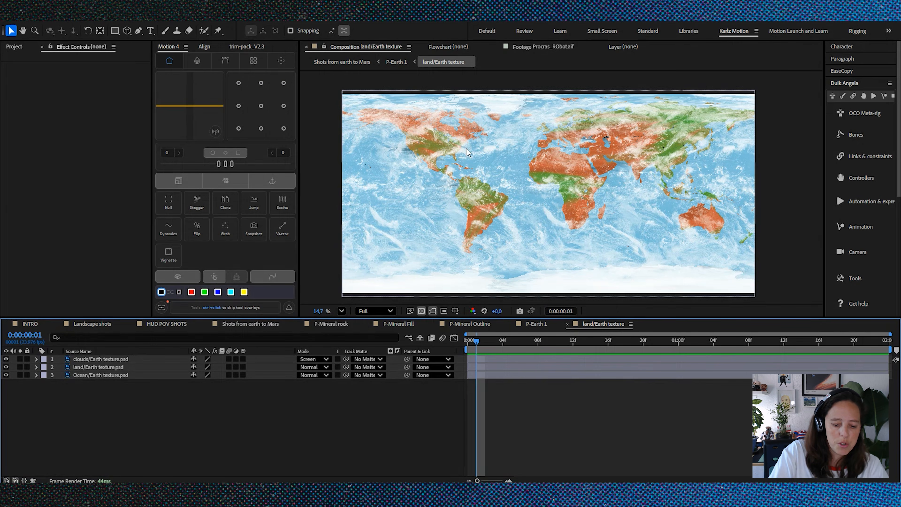
Step: Check the land/Earth texture composition's settings without changing them and close its timeline
key(ctrl+k)
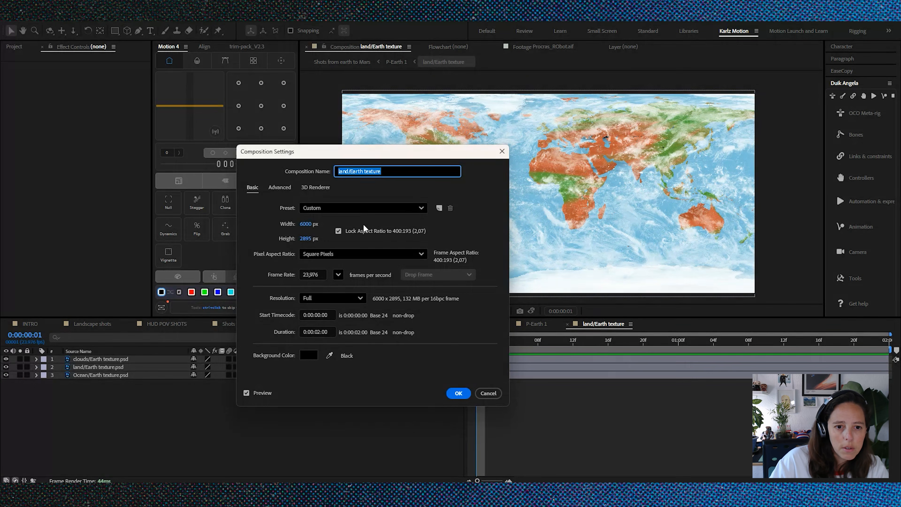
click(488, 393)
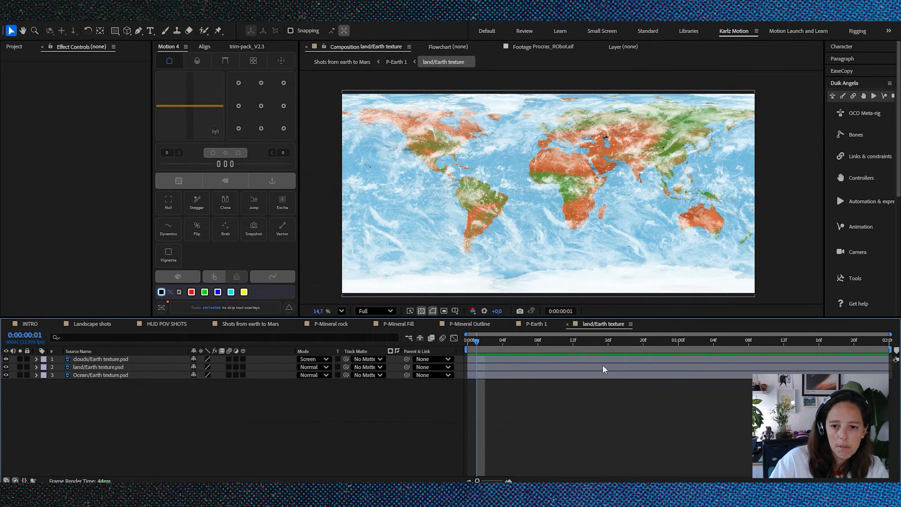
click(567, 324)
Step: Rewind P-Earth 1 to the first frame and open the Mars 2 precomposition from Shots from earth to Mars
drag(530, 344, 502, 345)
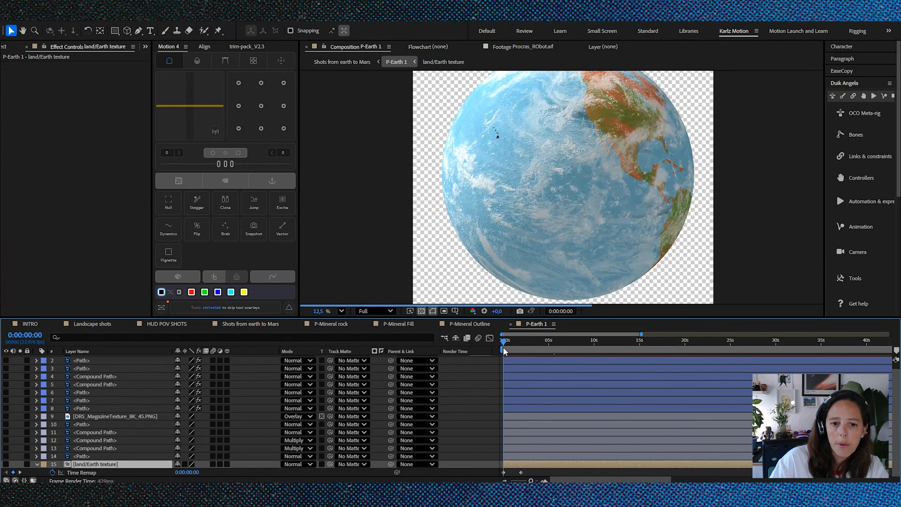
click(241, 324)
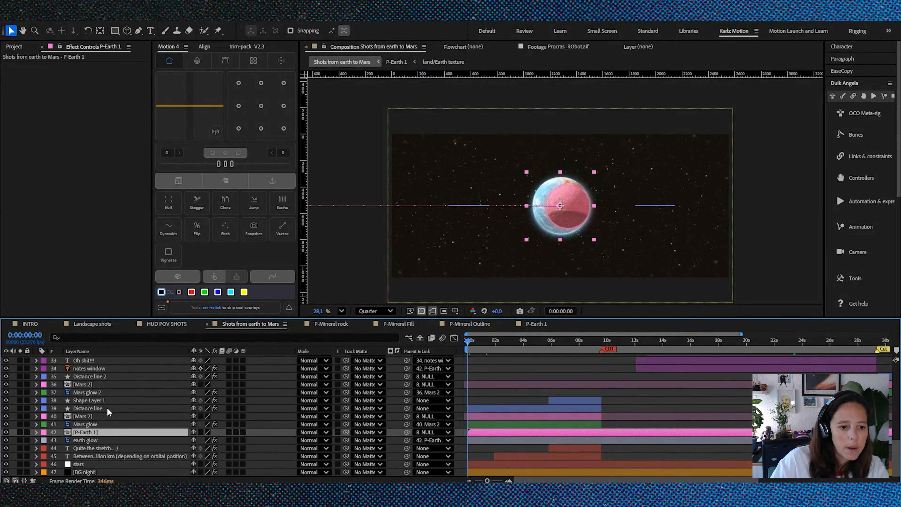
click(95, 416)
double_click(95, 416)
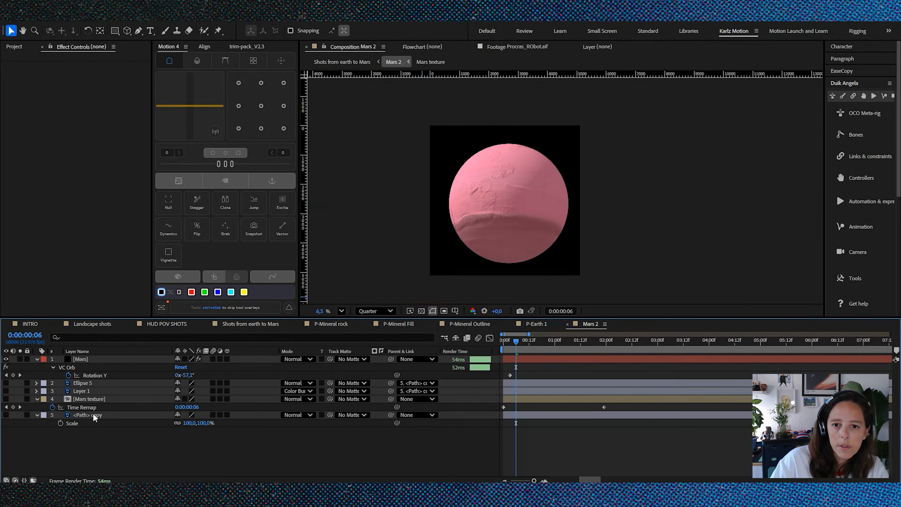
Step: Examine the Mars layer's VC Orb effect and the planet's surface up close, and collapse the layer's properties
click(102, 359)
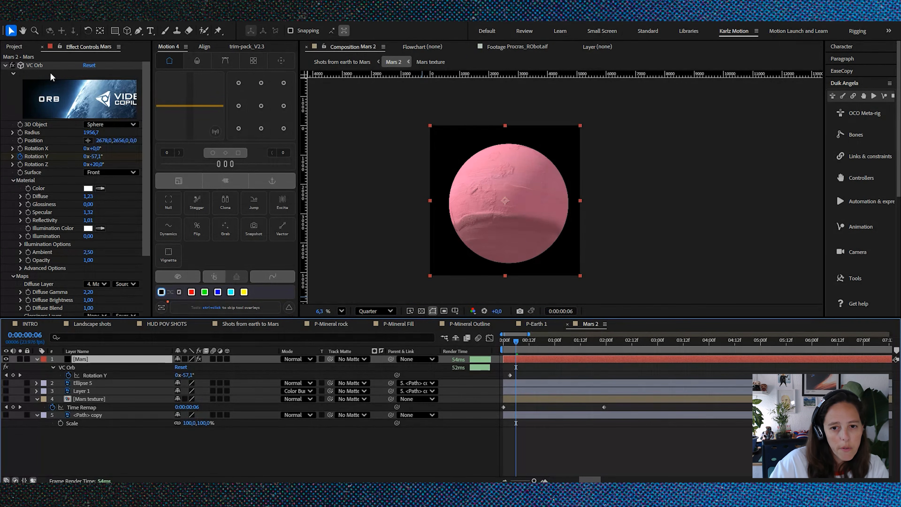
scroll(515, 218, up, 3)
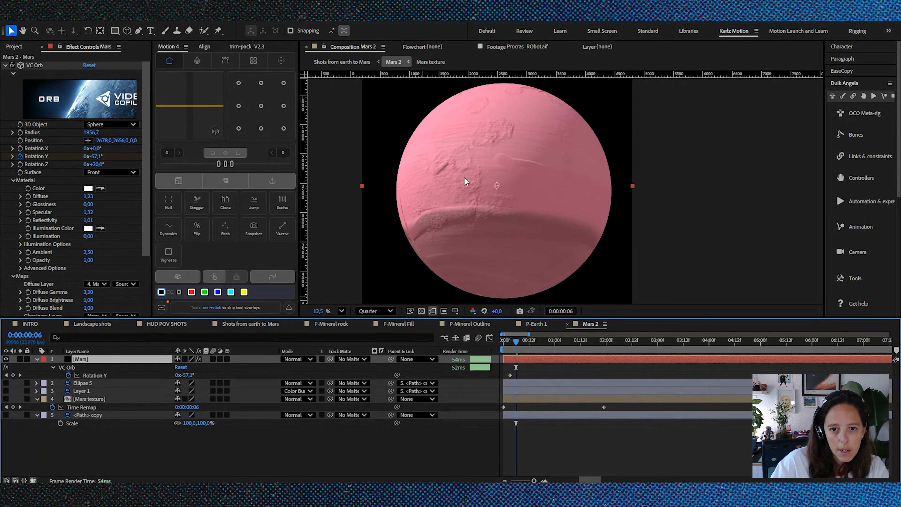
scroll(464, 177, down, 1)
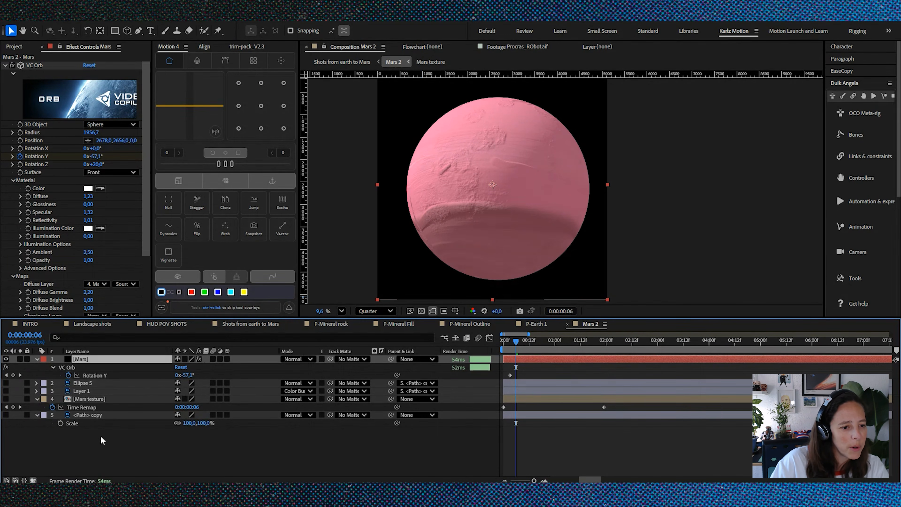
click(36, 359)
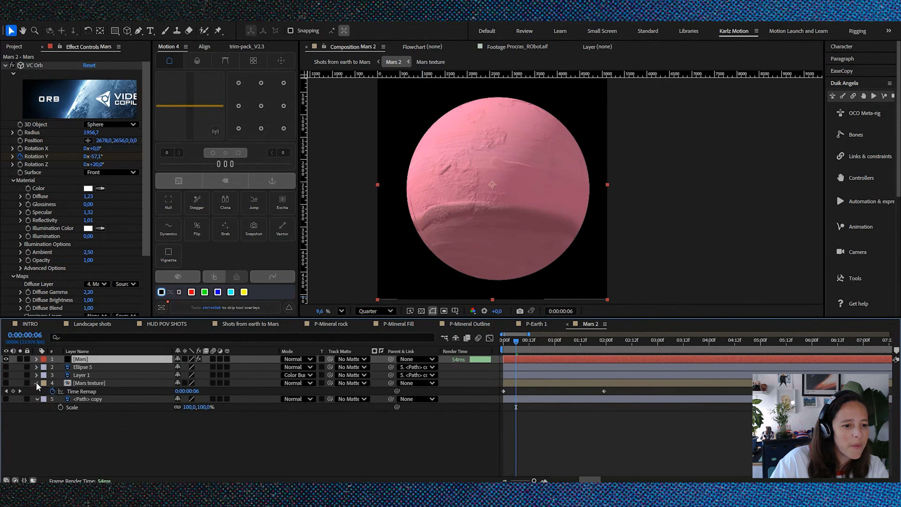
Step: Collapse the Mars texture layer's properties in Mars 2, deselect all layers and open the Mars texture precomposition
click(36, 383)
click(162, 410)
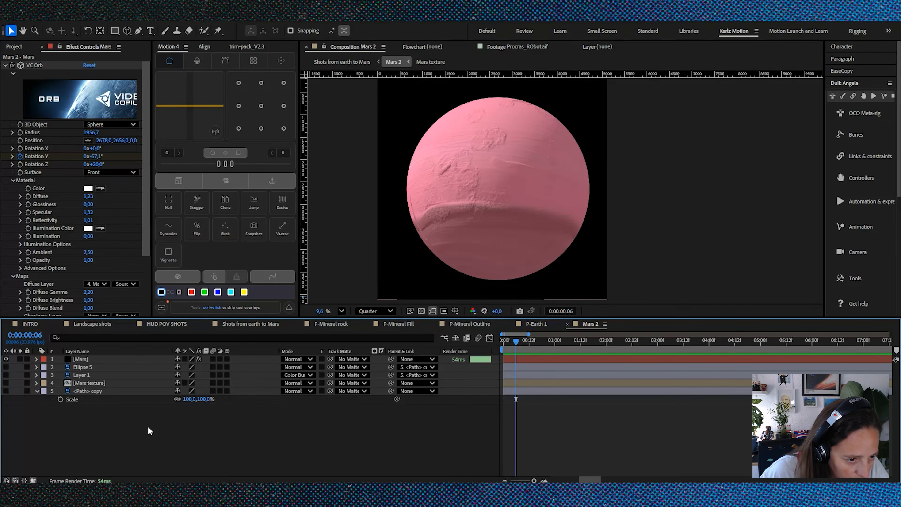
double_click(97, 384)
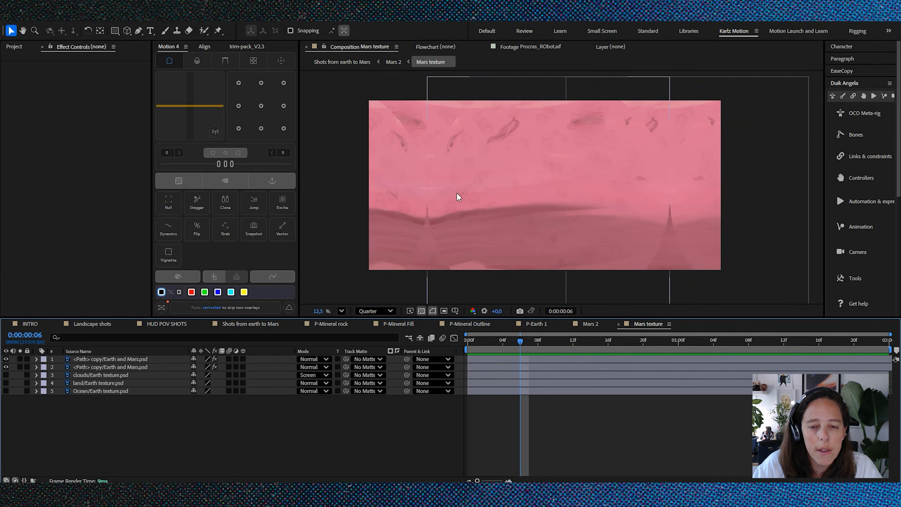
Step: Examine the flat Mars texture as a whole and up close, focusing on the mirrored seam with the dark spike
scroll(456, 192, up, 3)
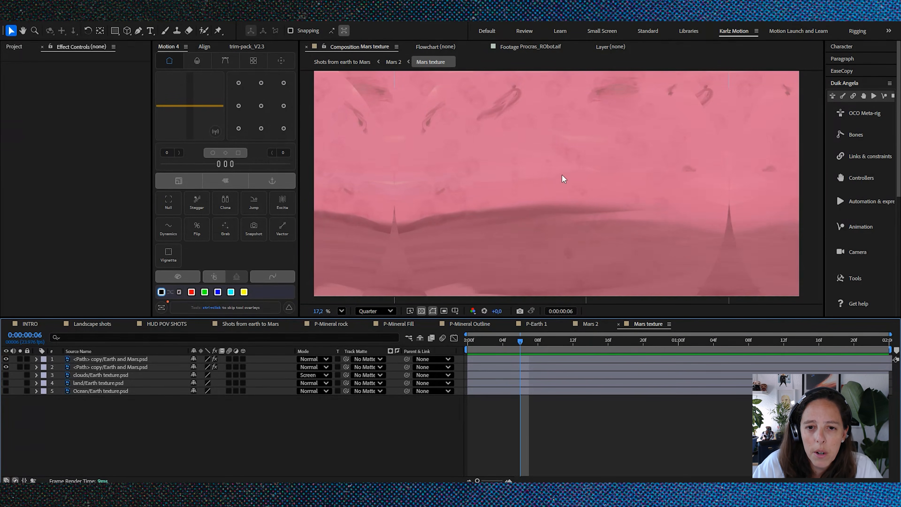
scroll(651, 206, up, 2)
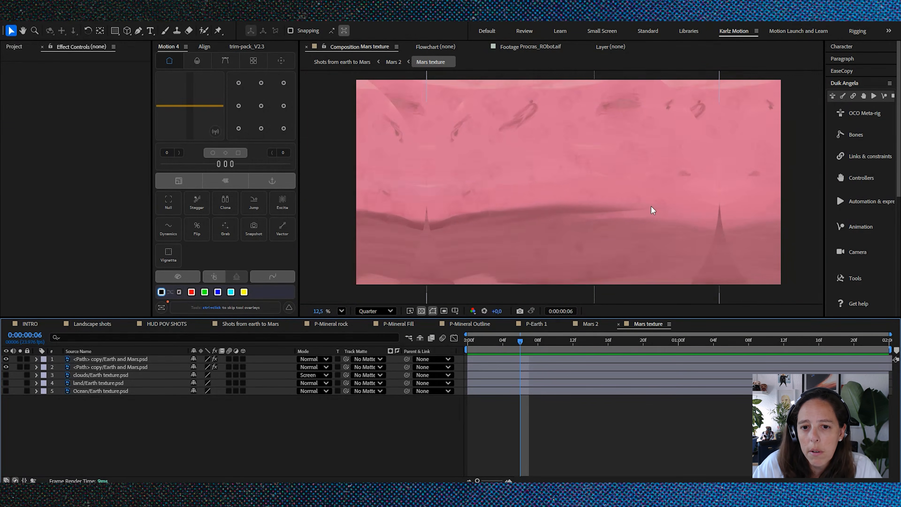
scroll(743, 240, up, 3)
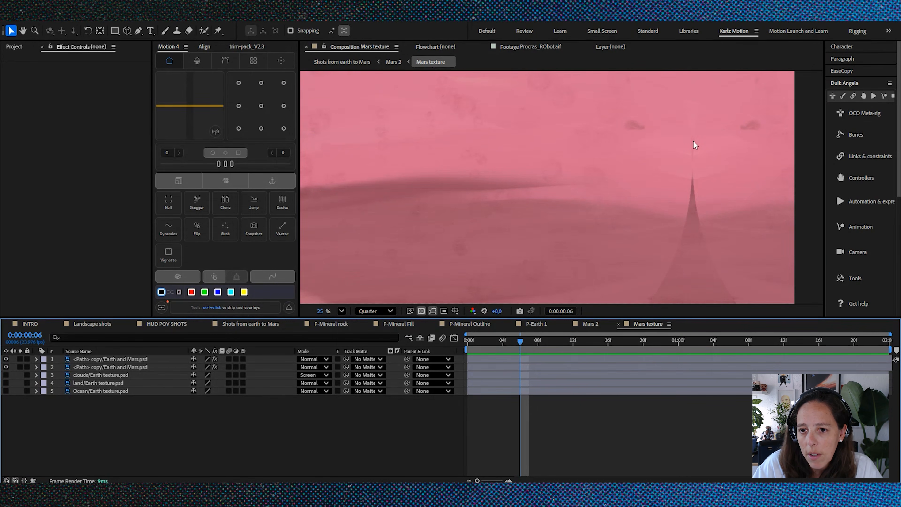
scroll(635, 239, down, 3)
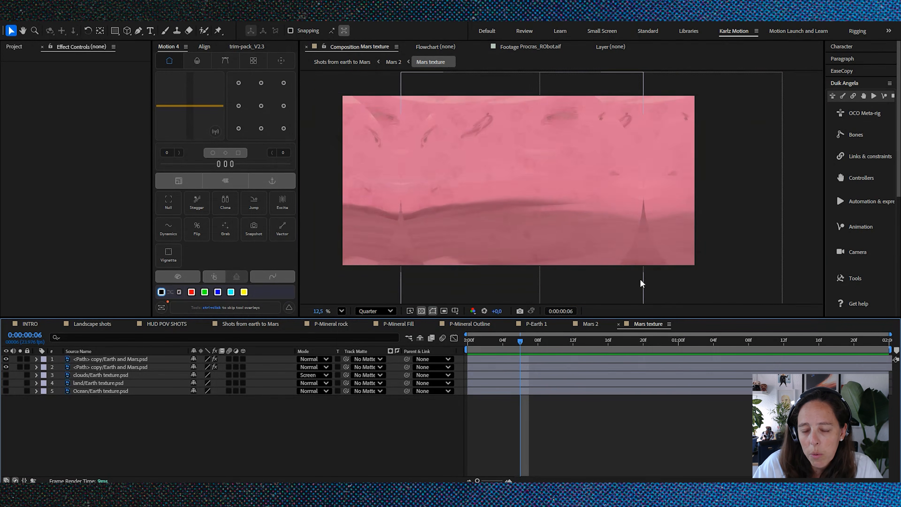
scroll(640, 274, up, 1)
scroll(643, 269, up, 6)
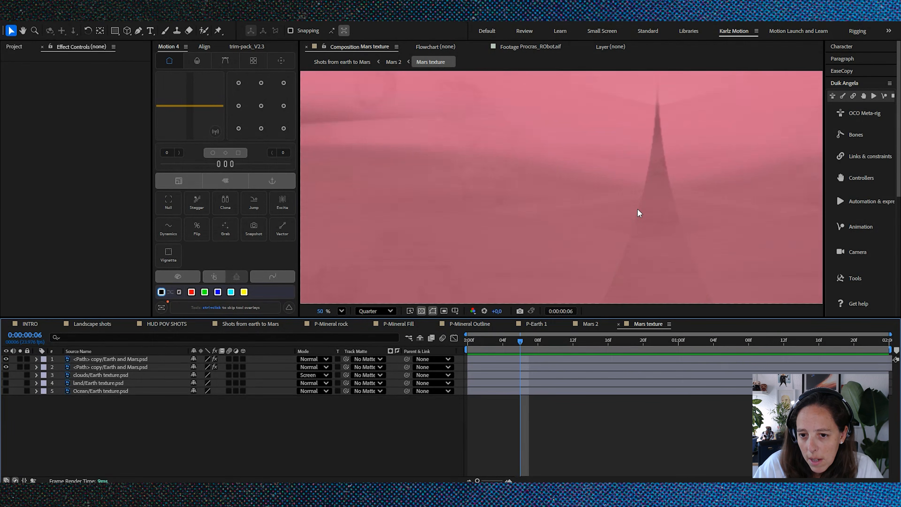
scroll(637, 209, down, 7)
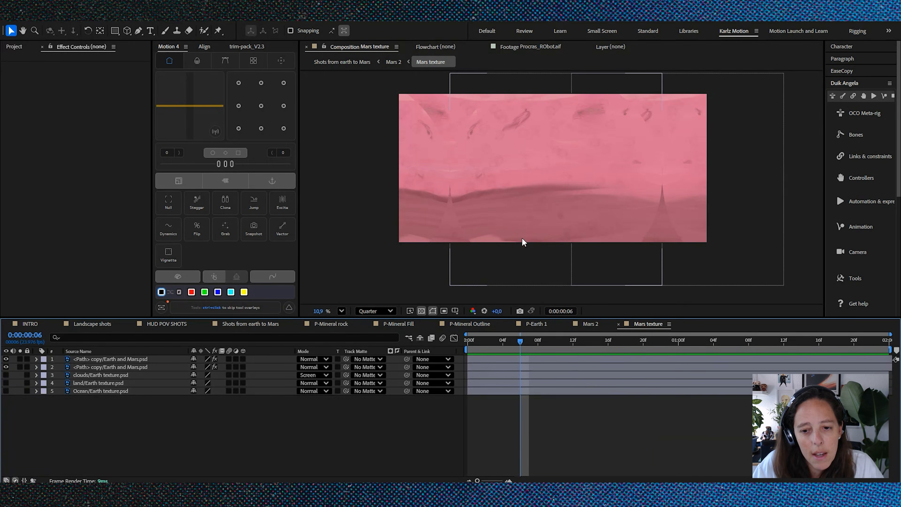
Step: Return to the Mars 2 composition and scrub to about 0:00:02:05 to review the planet's rotation
click(591, 324)
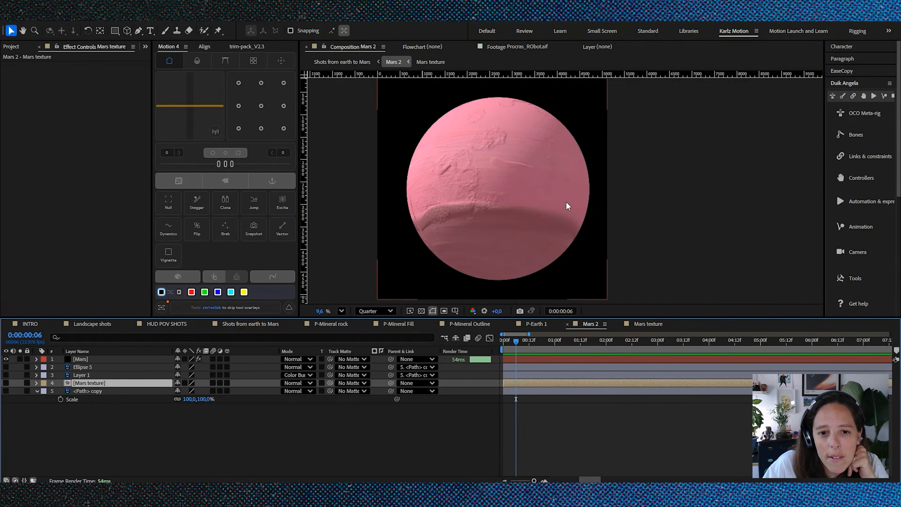
scroll(565, 201, down, 2)
drag(531, 341, 617, 342)
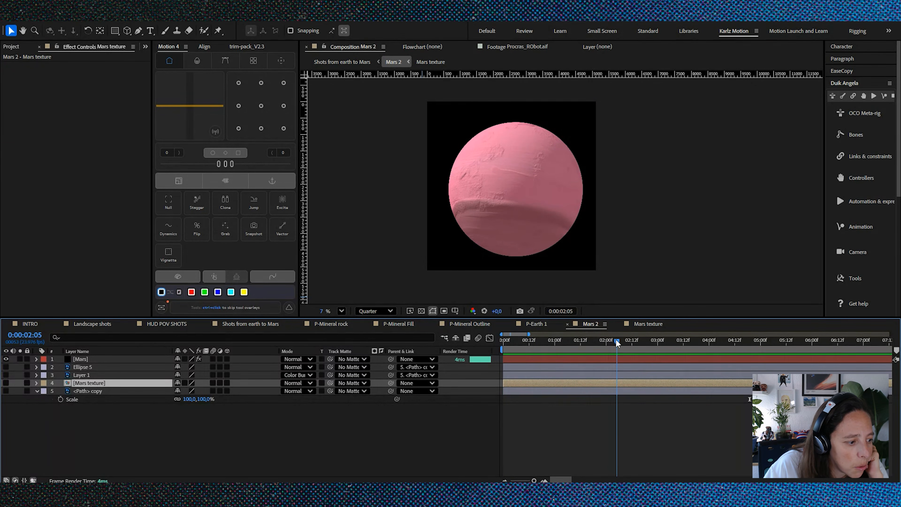
drag(615, 339, 611, 339)
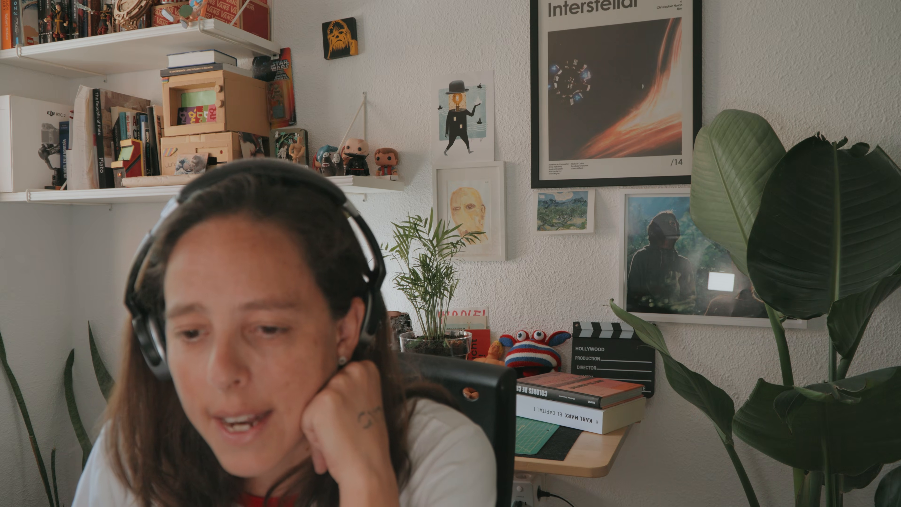
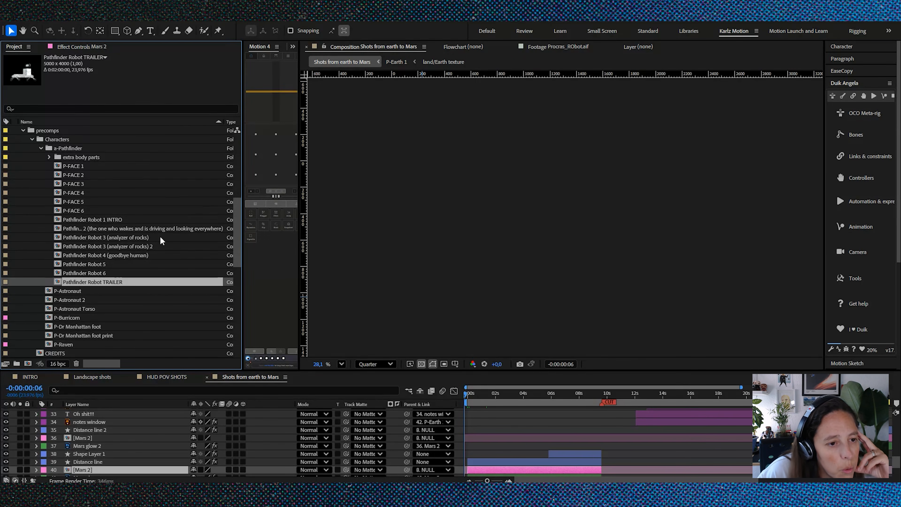
Step: Open the Pathfinder Robot 3 (analyzer of rocks) composition, enlarge the timeline area and preview the robot's animation
click(137, 236)
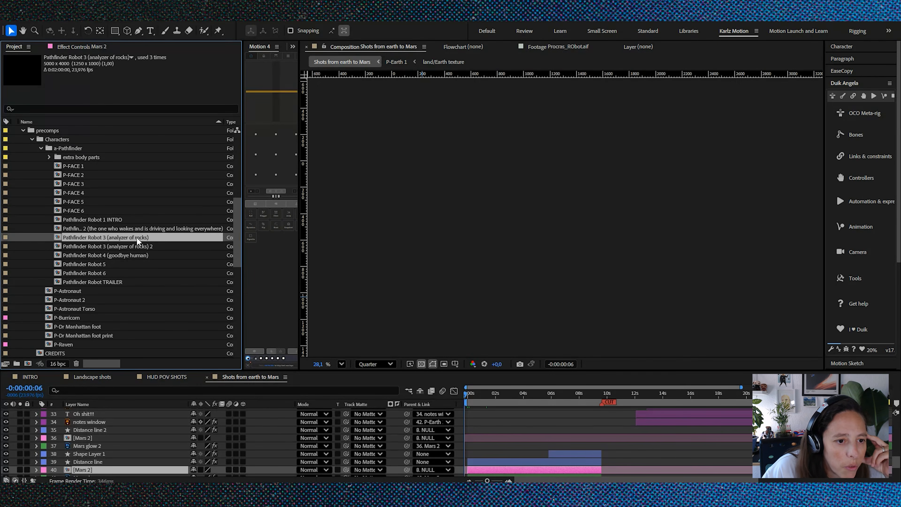
click(106, 219)
double_click(116, 236)
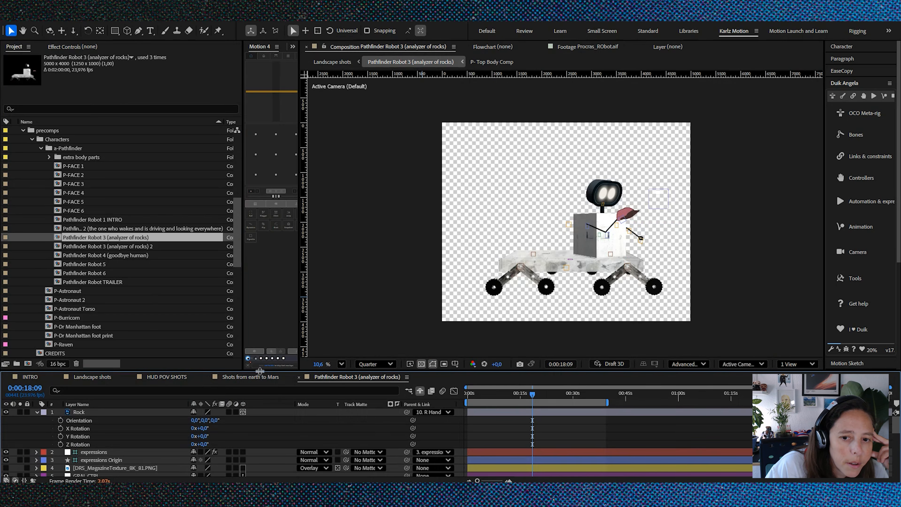
drag(259, 370, 276, 311)
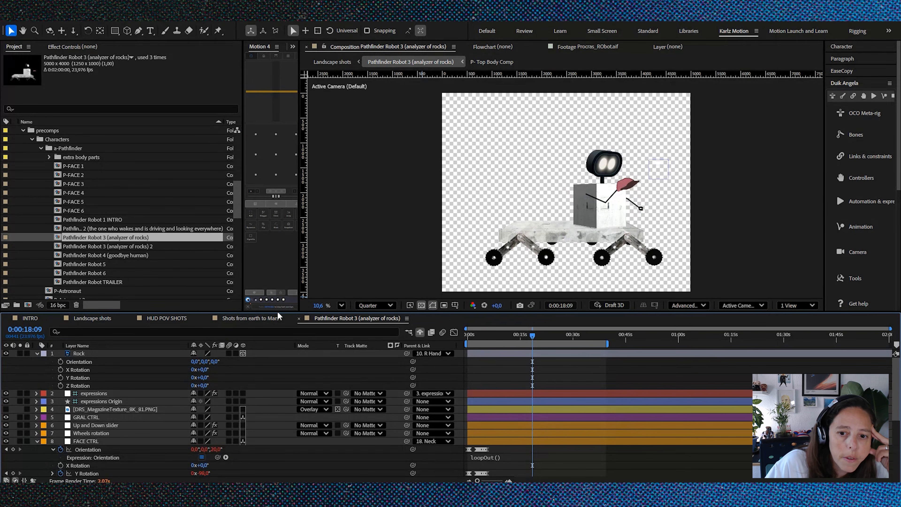
key(space)
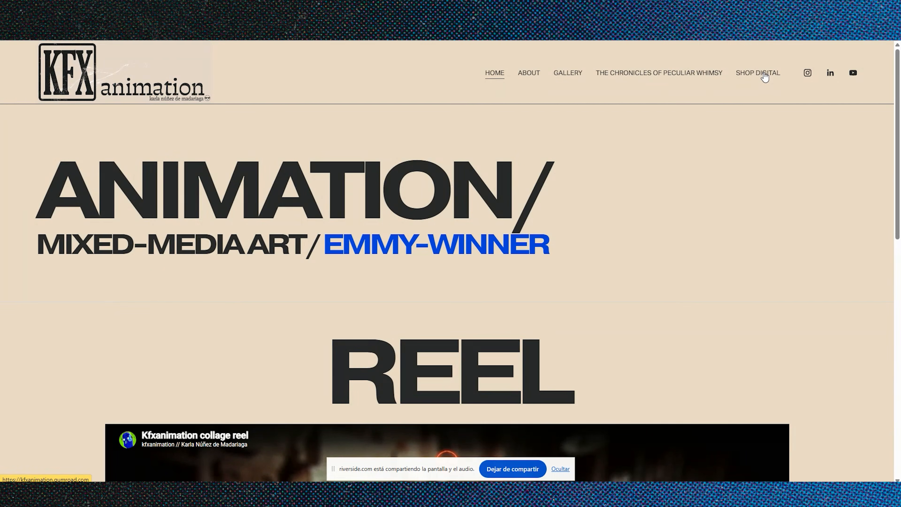
Step: Switch to the kfxanimation website, open its digital shop and read through the Procrastinating Robot Rig product page
click(761, 74)
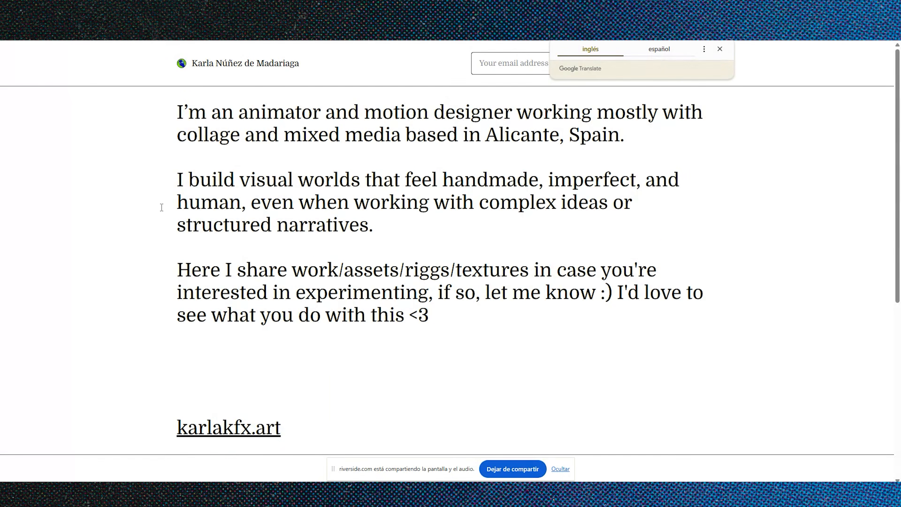
click(127, 205)
scroll(129, 209, down, 7)
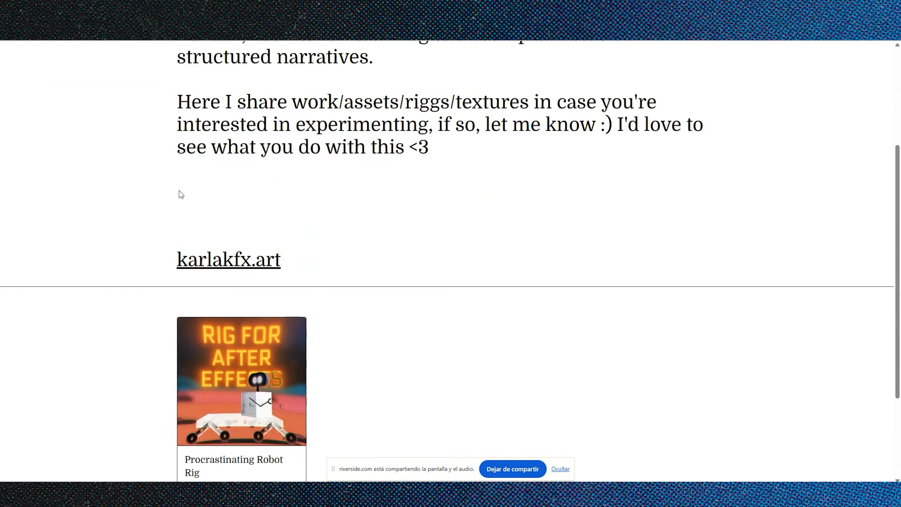
click(218, 328)
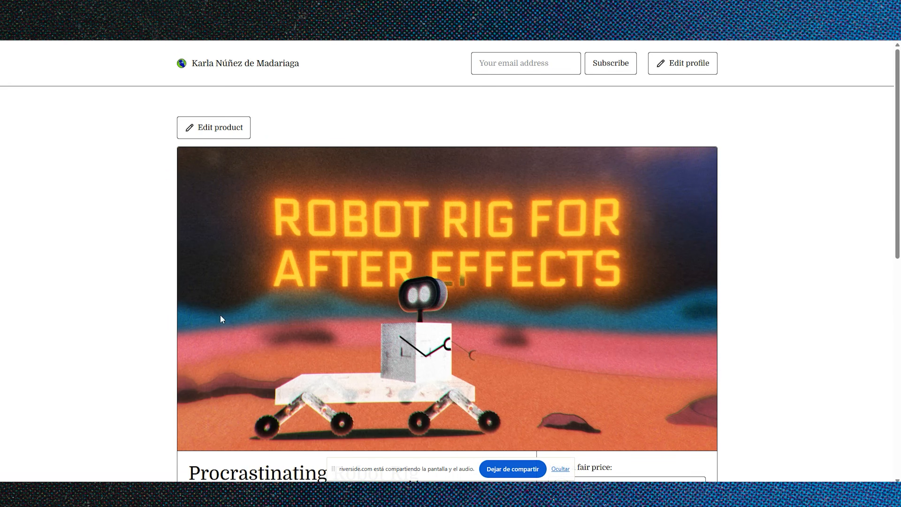
scroll(118, 232, down, 4)
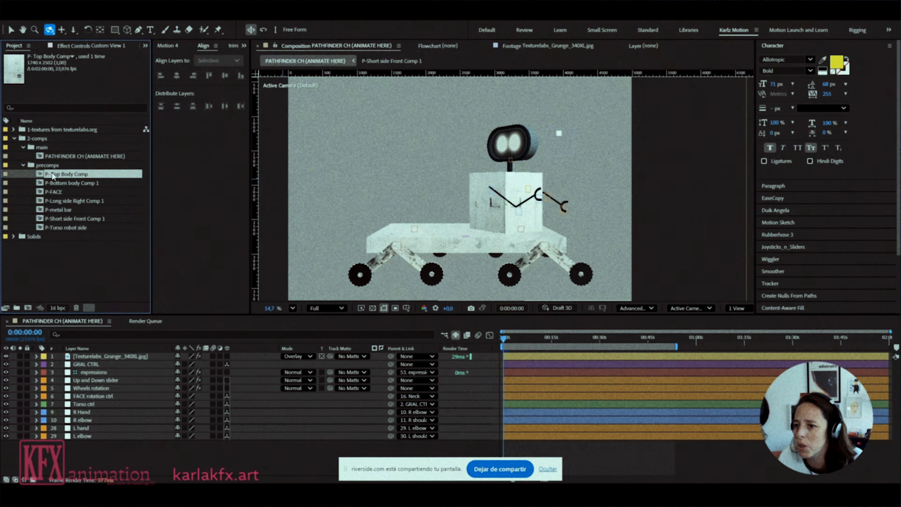
click(65, 227)
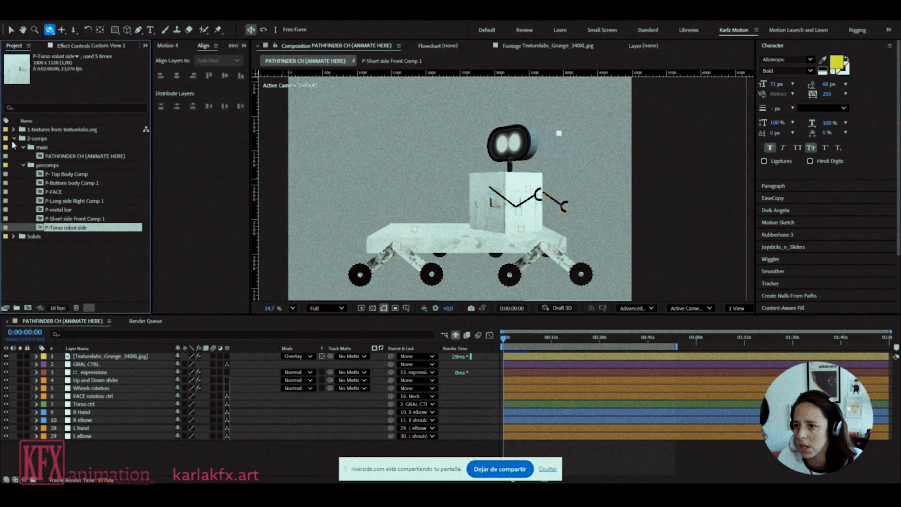
Step: Switch to the After Effects rig project and look through its solids, main composition and precomps folders
click(13, 236)
click(44, 201)
click(45, 254)
click(46, 290)
click(13, 157)
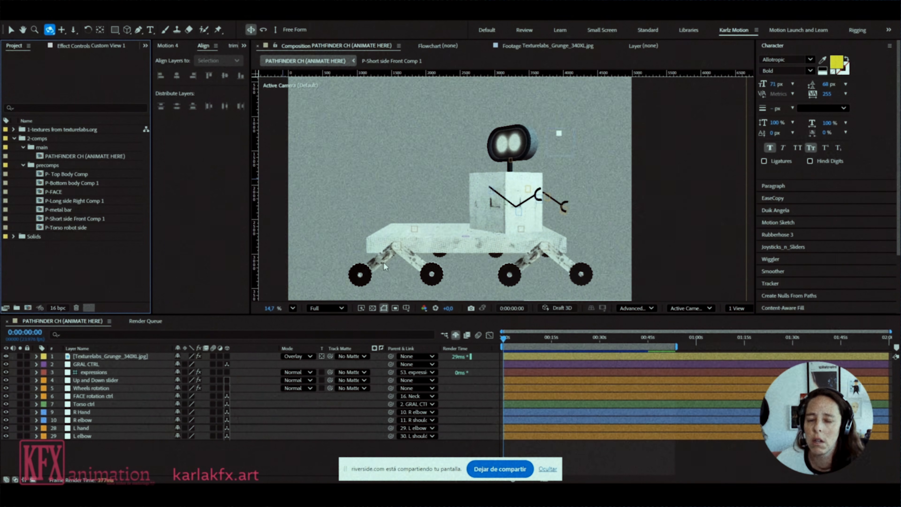
Step: Review the robot's rig layers and move into the opening frames of the Pathfinder Robot 5 composition
key(ctrl+s)
click(229, 344)
click(231, 356)
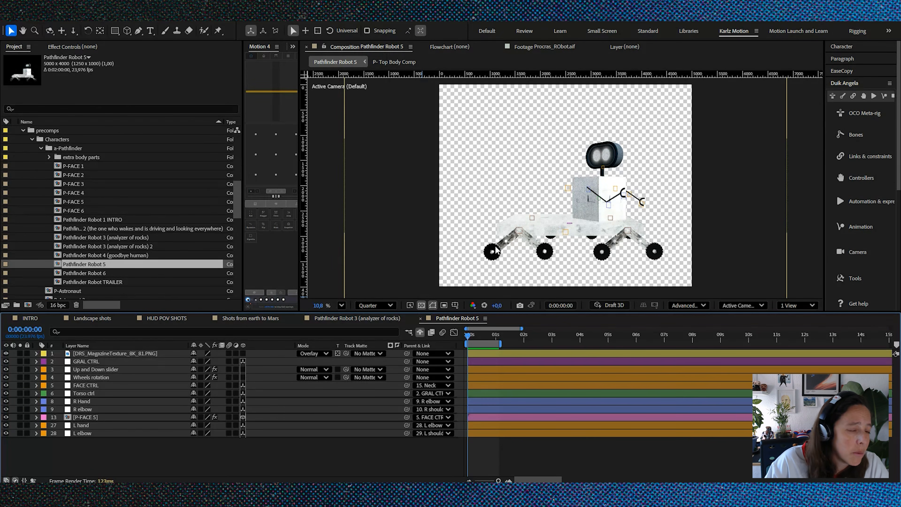
click(479, 336)
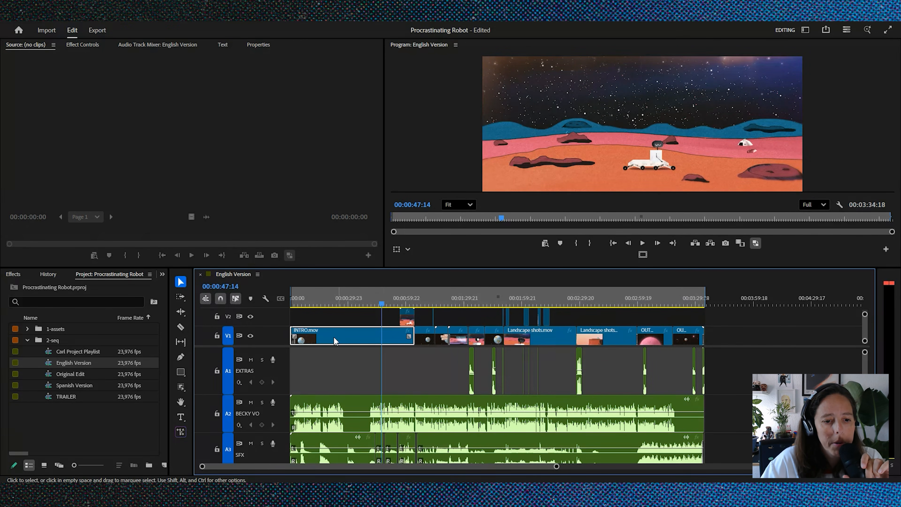
Step: Switch to Premiere Pro, move the English Version sequence to 00:00:08:06 and select the clip on the MUSIC track
drag(312, 304, 306, 304)
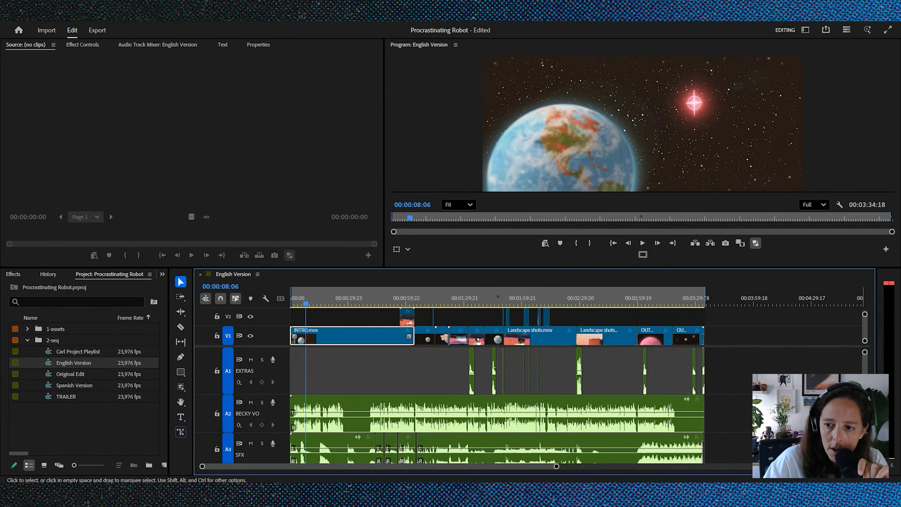
scroll(361, 446, down, 4)
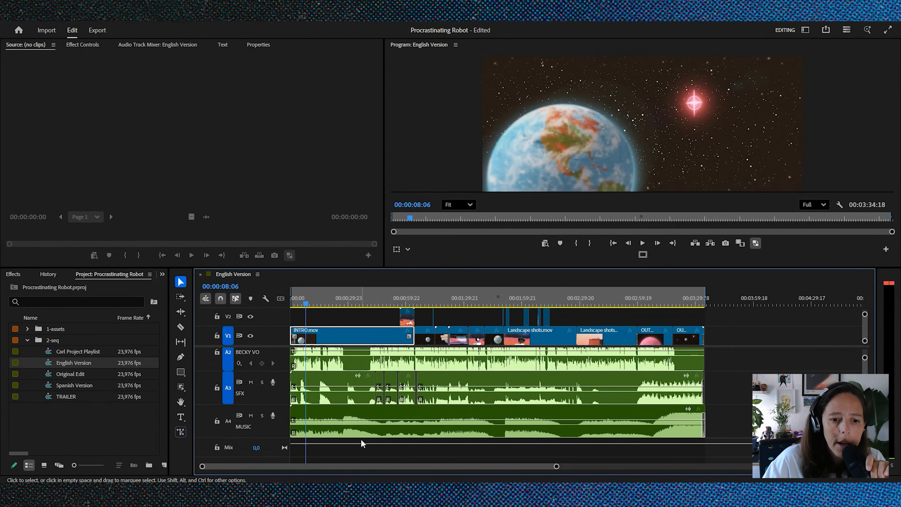
click(364, 416)
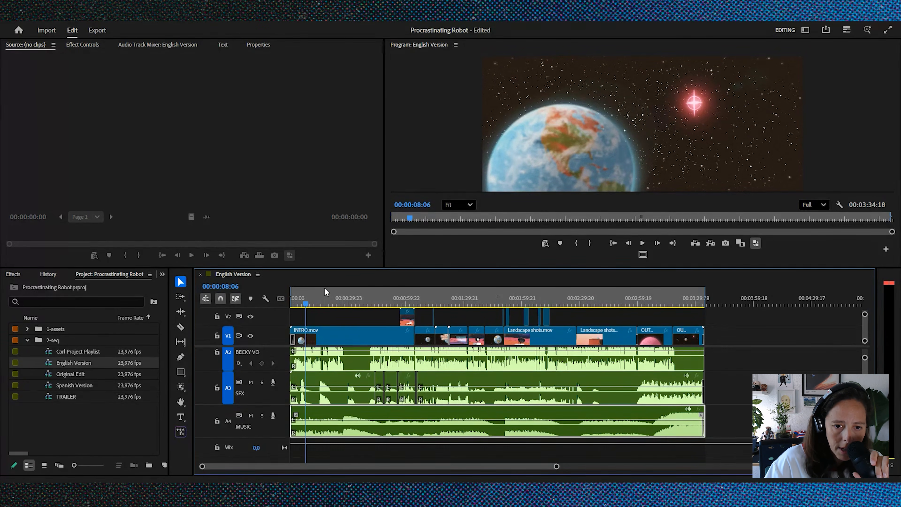
Step: Play the English Version sequence from its beginning through the opening Earth shot to review the music and sound
click(337, 302)
key(Home)
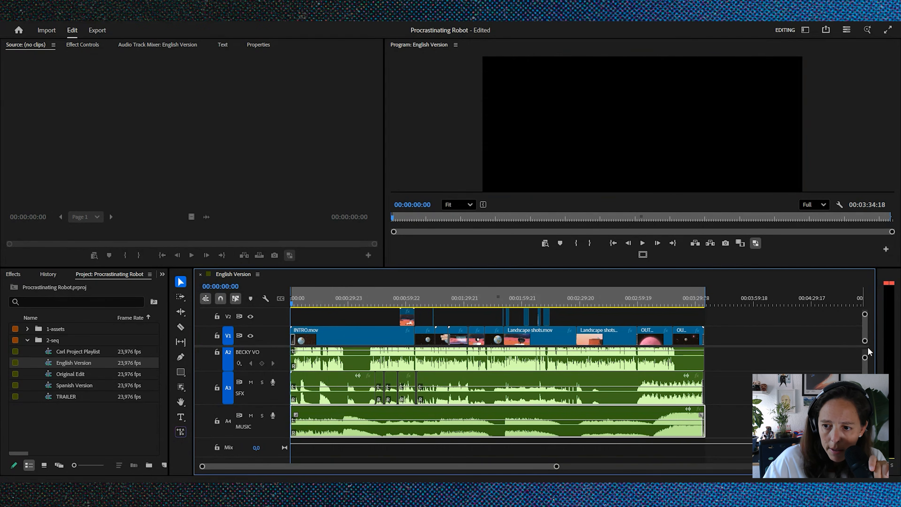
key(space)
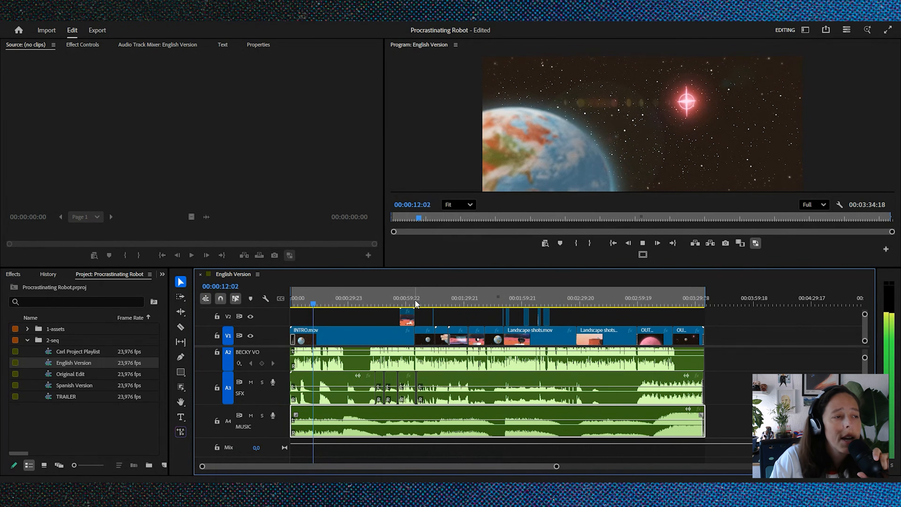
key(space)
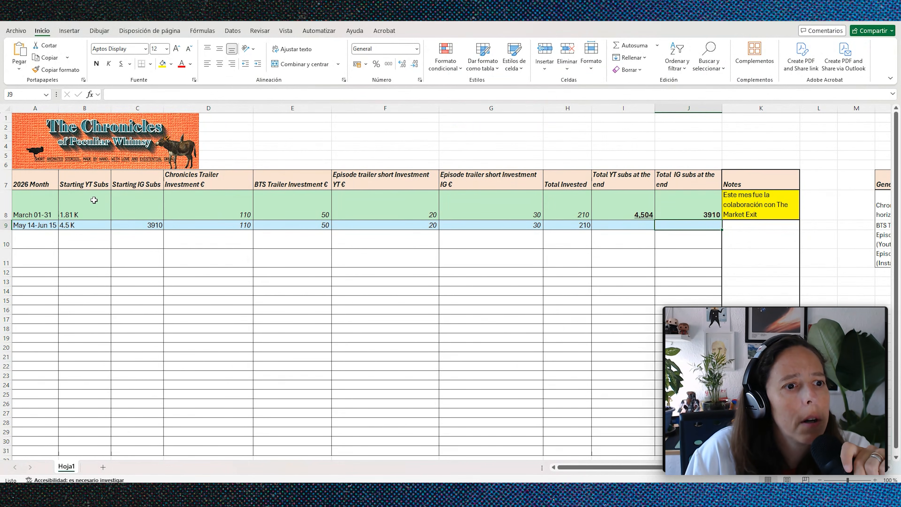
Step: Switch to the Excel promotion sheet and examine the March row's starting YouTube subscribers and ending YouTube and Instagram totals
click(72, 213)
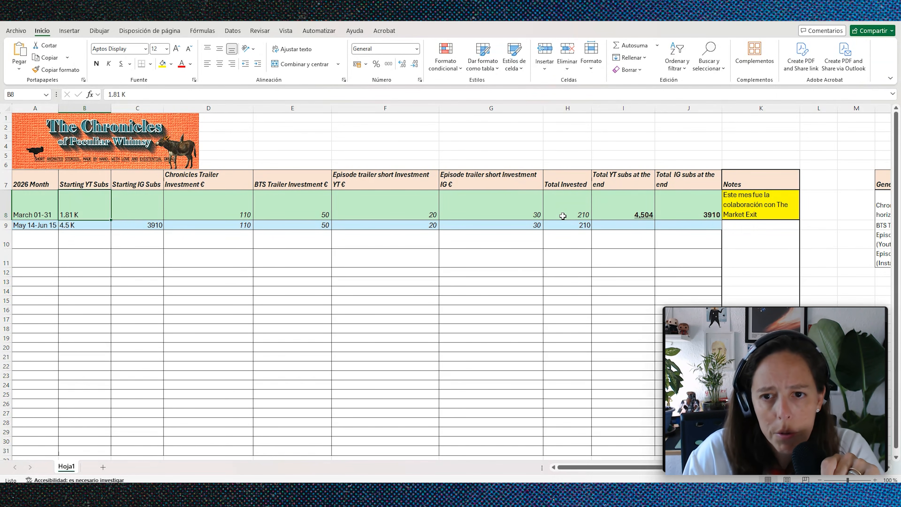
click(635, 206)
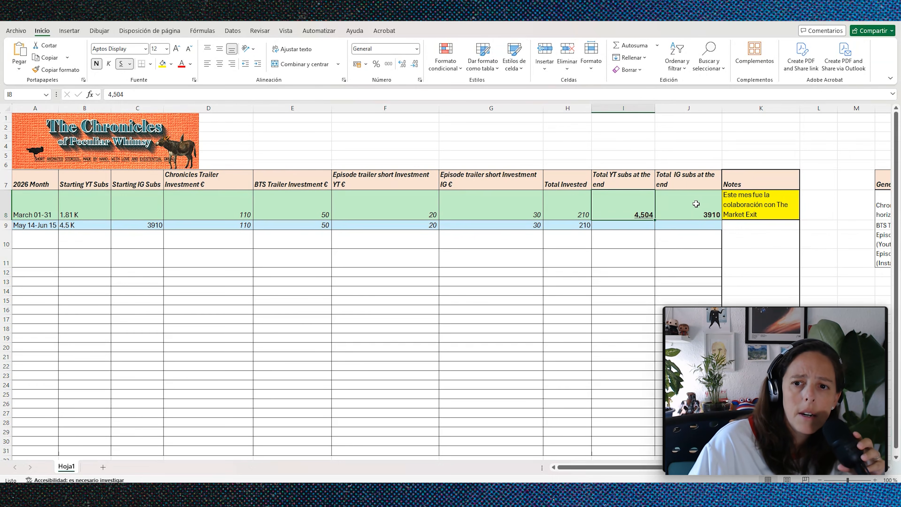
click(696, 204)
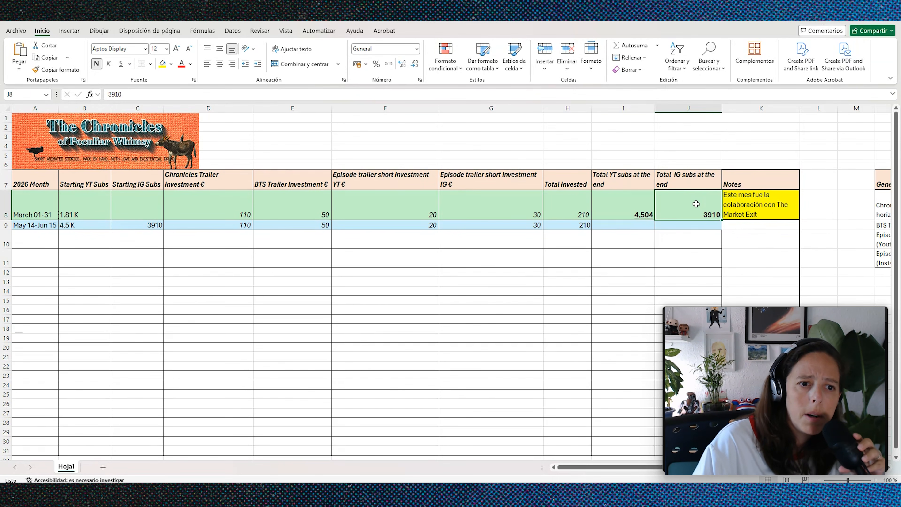
Step: Examine the May 14-Jun 15 row's starting subscribers, trailer investments and ending Instagram subscribers cell
click(142, 224)
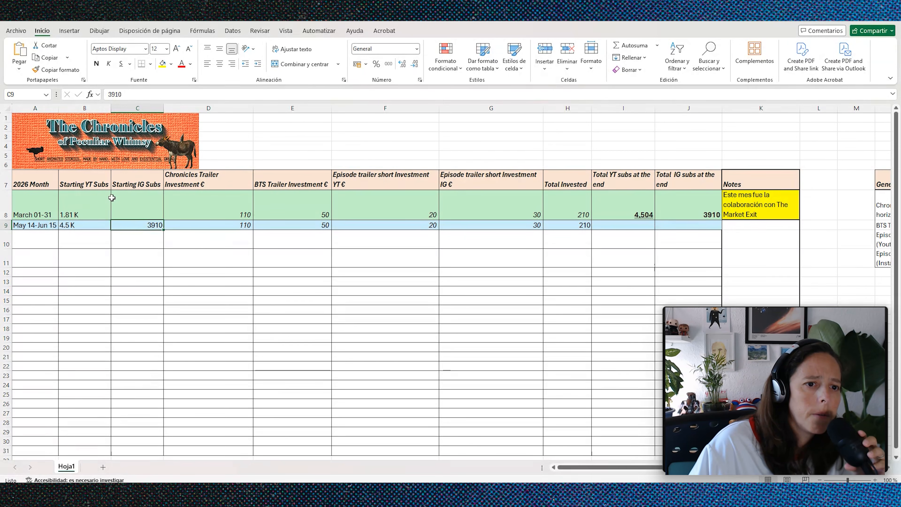
click(89, 225)
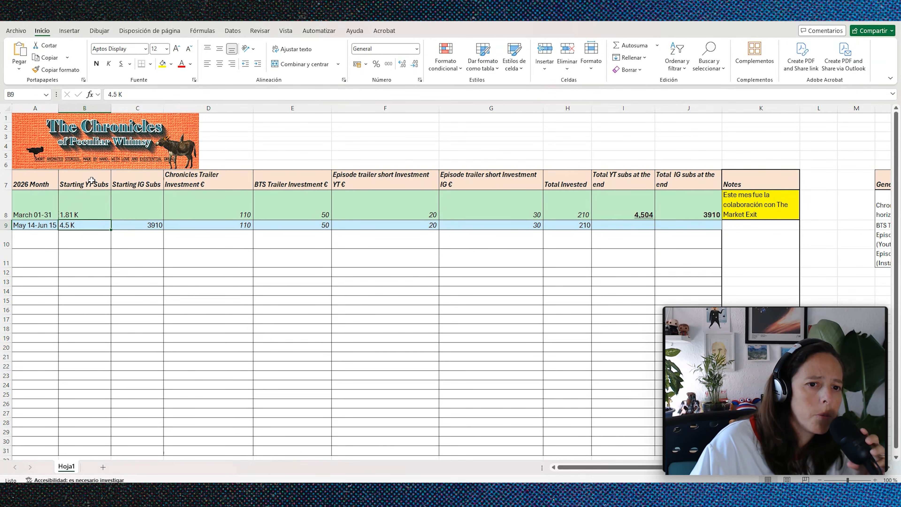
drag(244, 225, 278, 227)
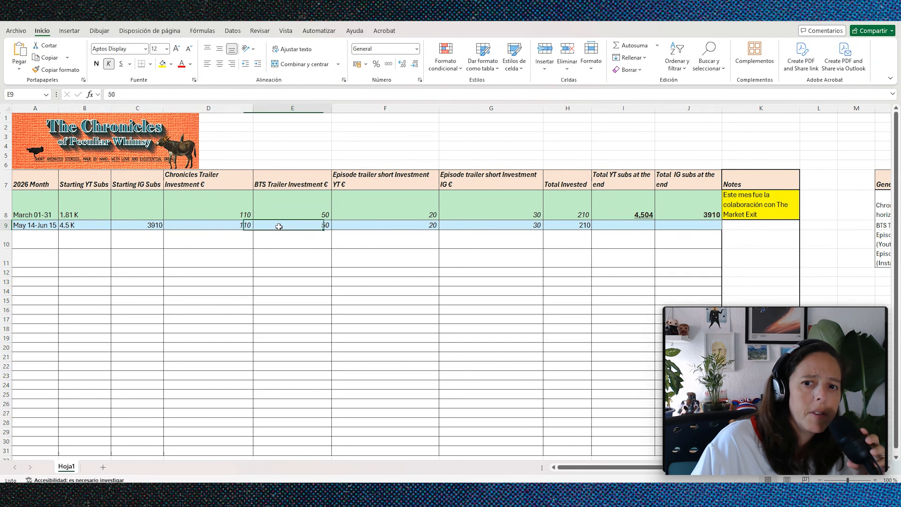
click(676, 228)
Step: Switch to the kfxanimation YouTube channel page in the browser and highlight its subscriber number
key(alt+Tab)
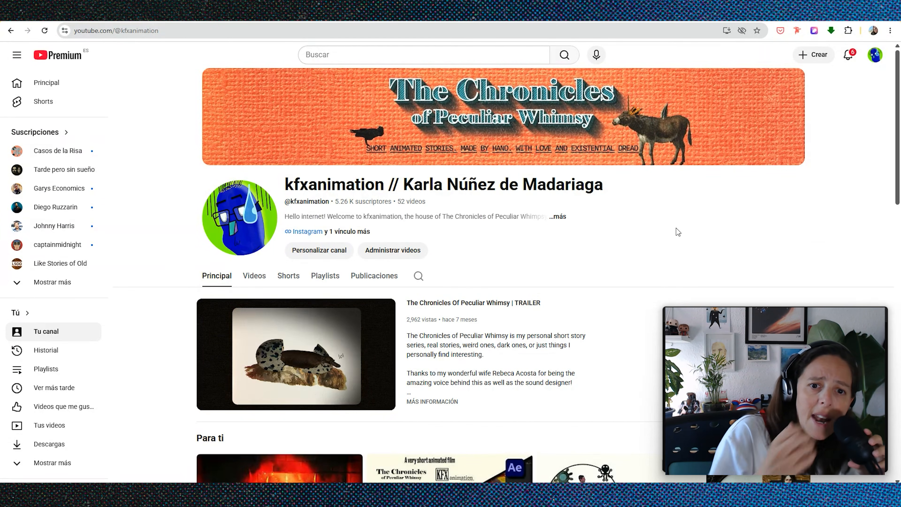
drag(335, 201, 348, 201)
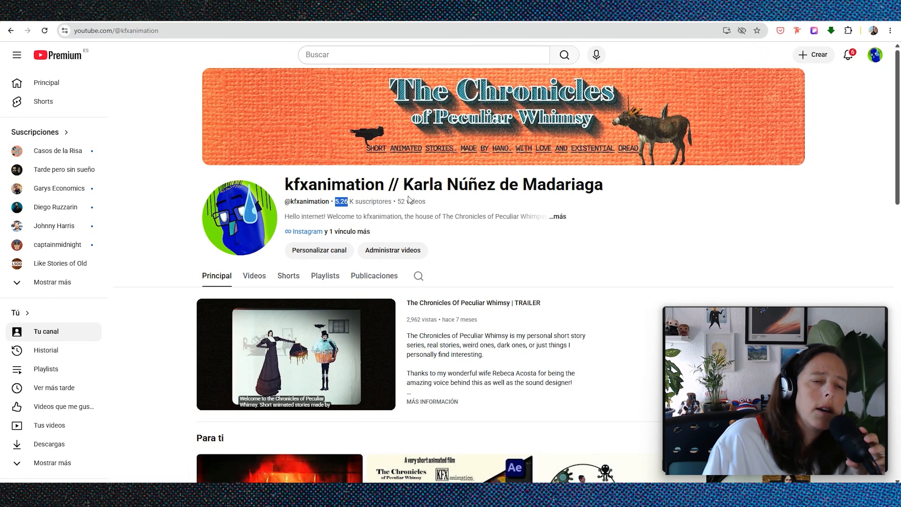